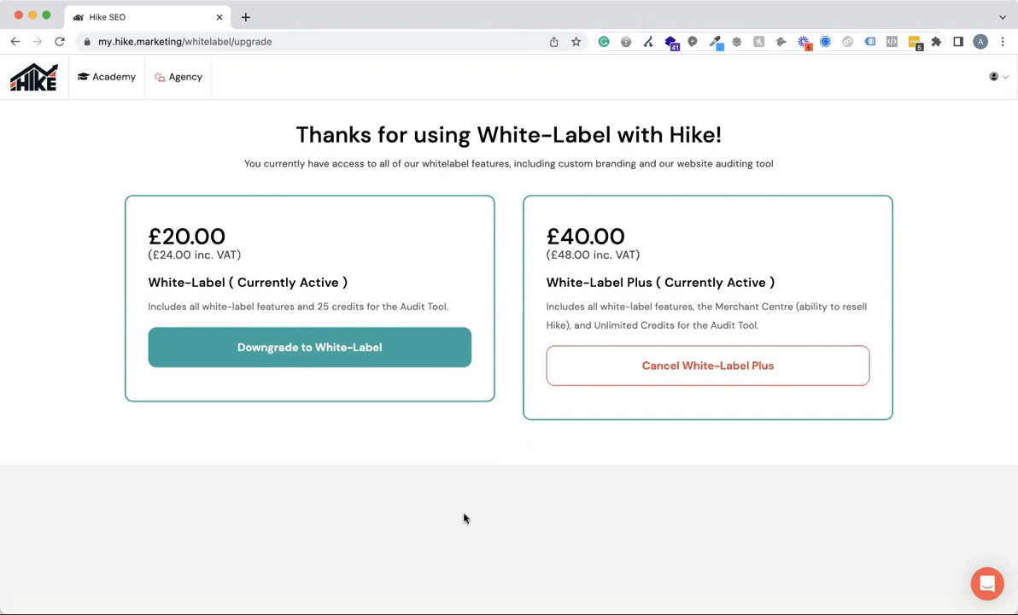
Open the Merchant Centre from the agency features of the White-Label Plus account.
click(182, 39)
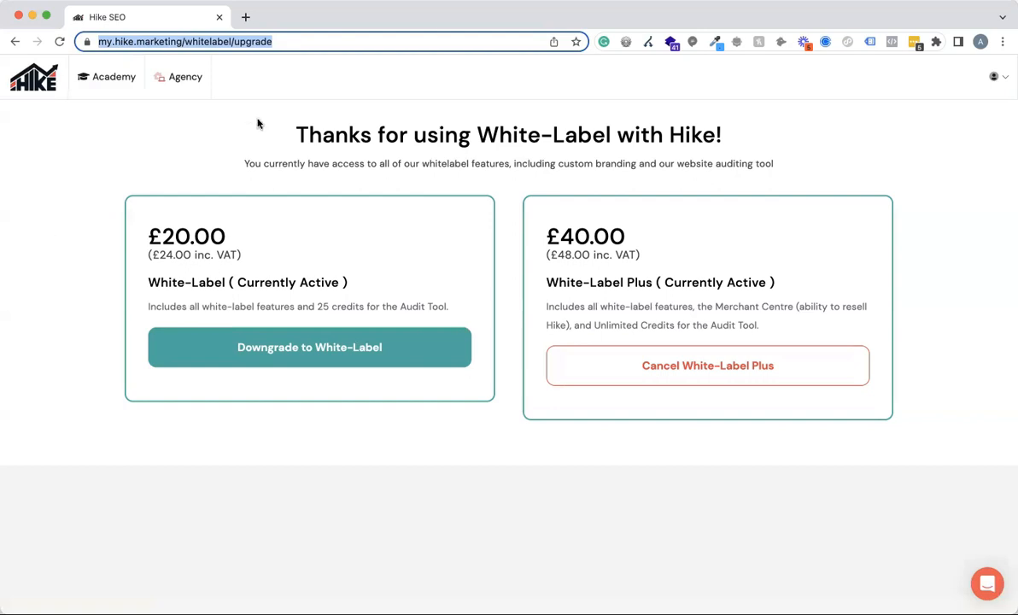
scroll(546, 68, down, 1)
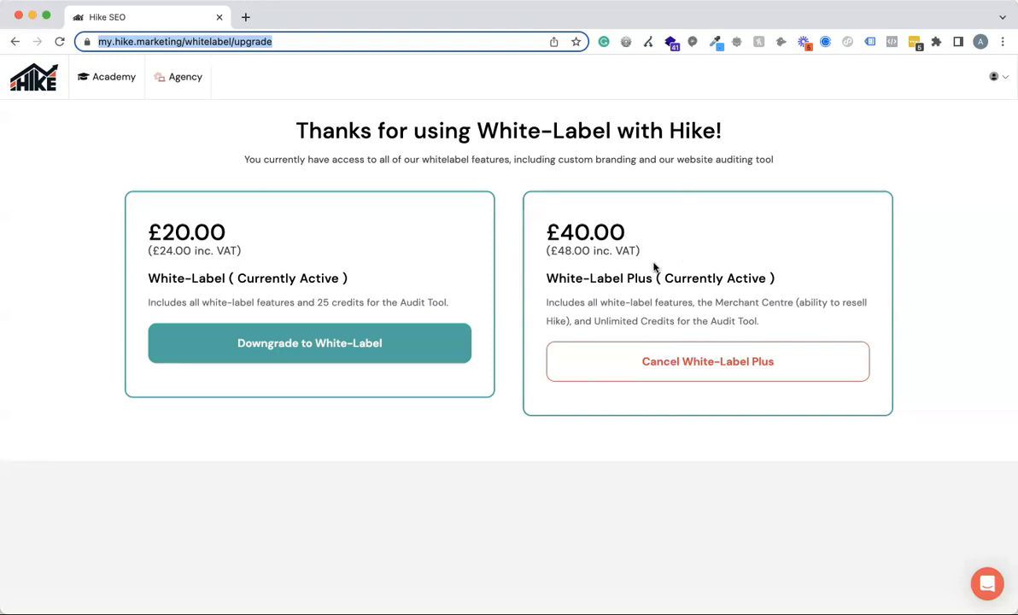
click(882, 132)
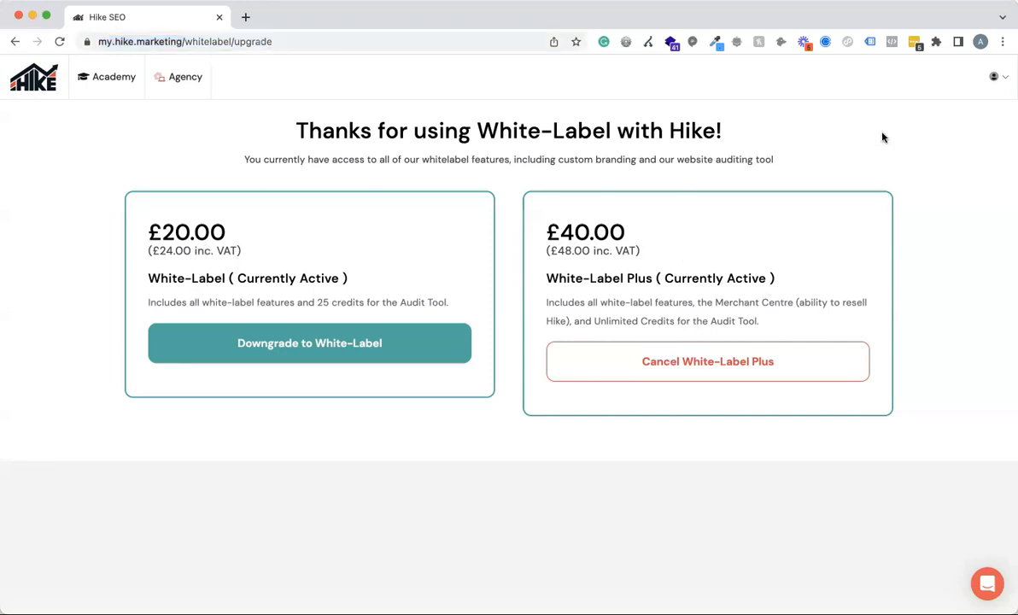
mouse_move(997, 78)
click(166, 83)
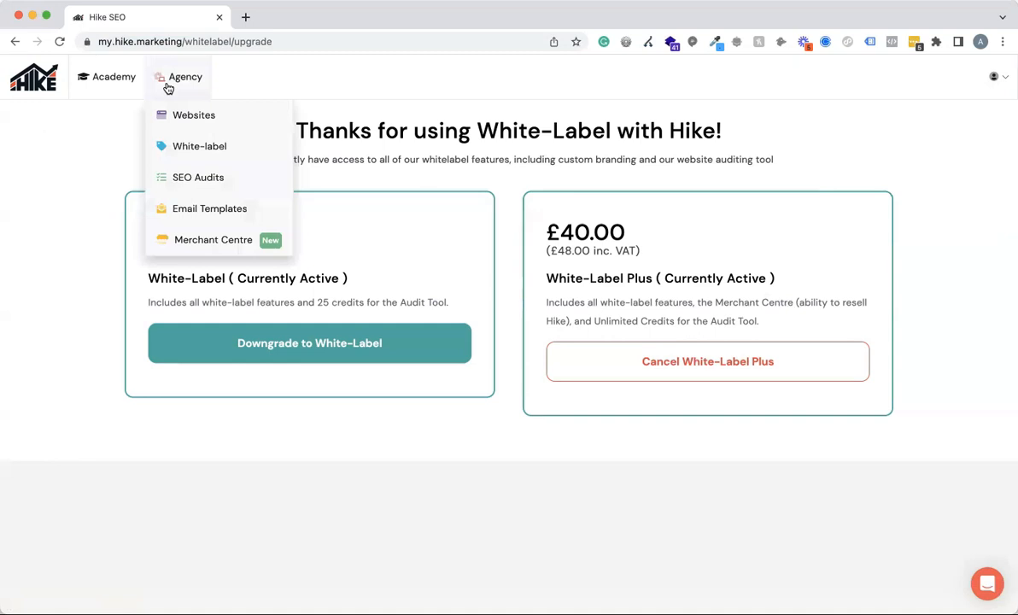
click(192, 243)
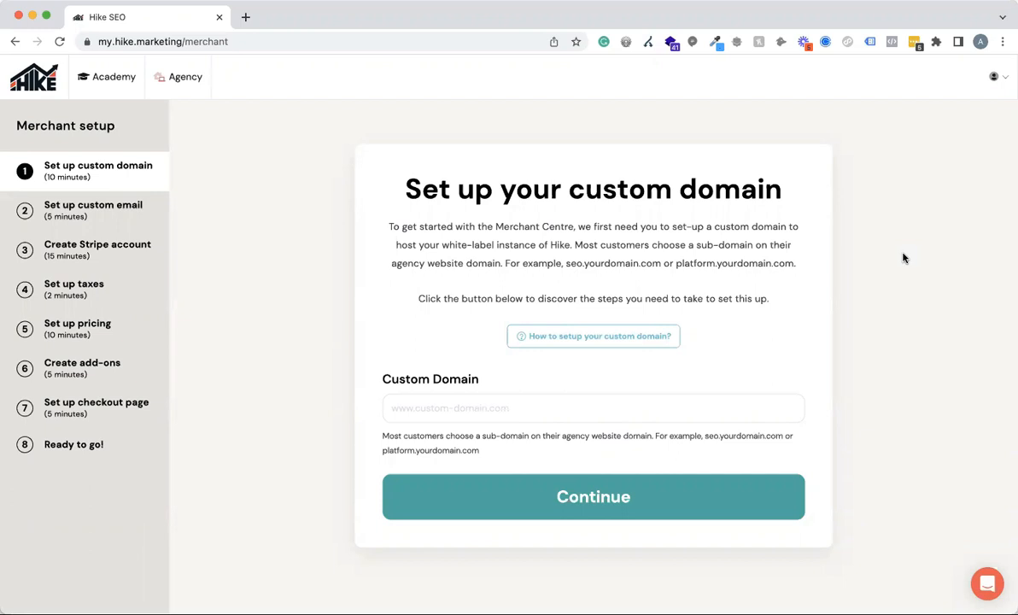
Enter genericseoagency.com as the custom domain for the white-label platform.
scroll(258, 253, down, 1)
scroll(259, 254, up, 1)
click(142, 45)
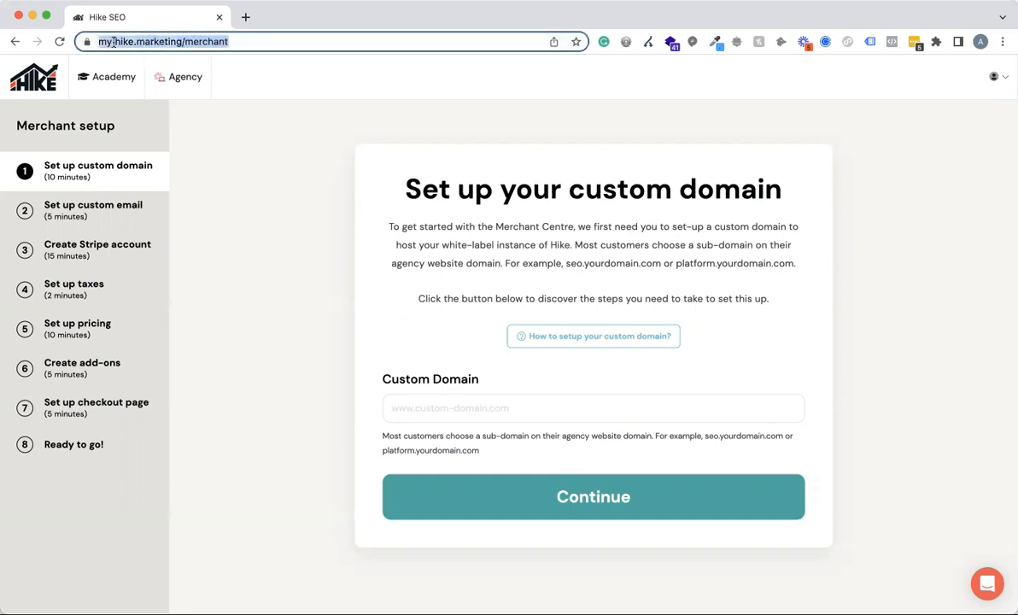
click(427, 413)
text(generic)
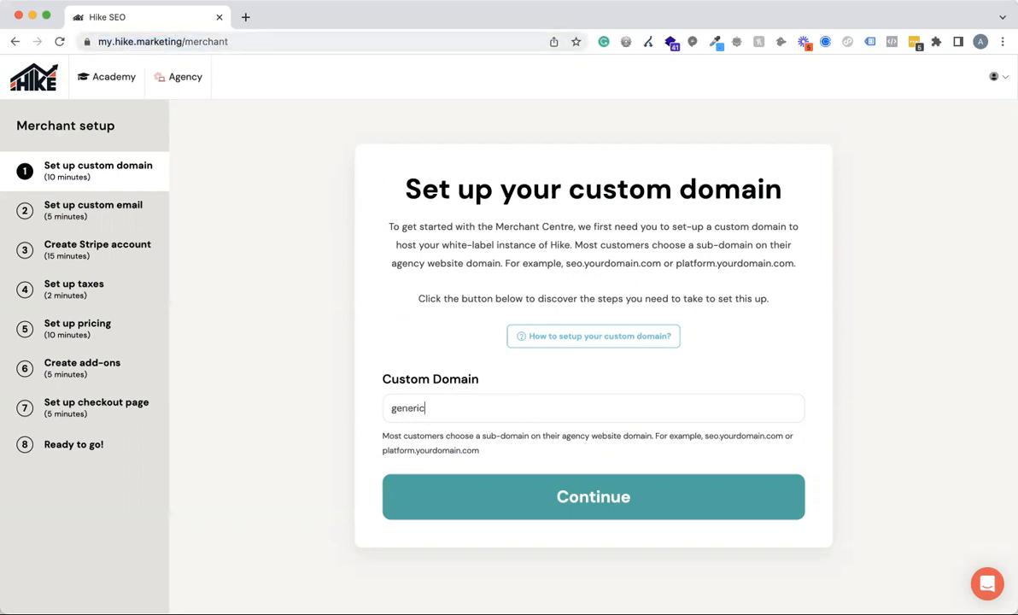
text(seoagency.com)
click(877, 320)
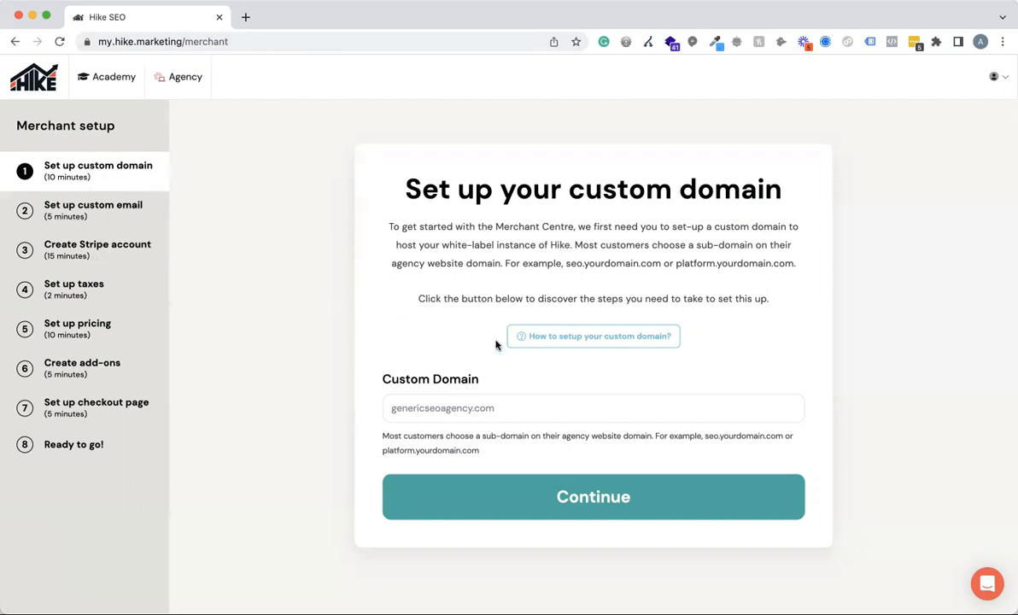
click(515, 413)
text(genericseoagency.com)
Check the custom domain setup instructions, and submit the domain setup request.
click(598, 339)
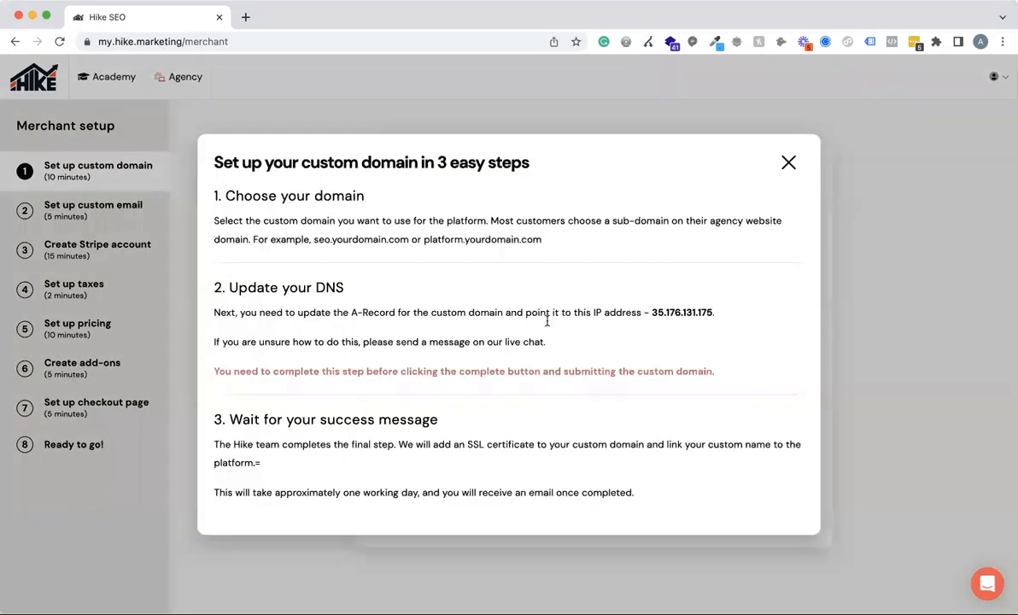
click(788, 164)
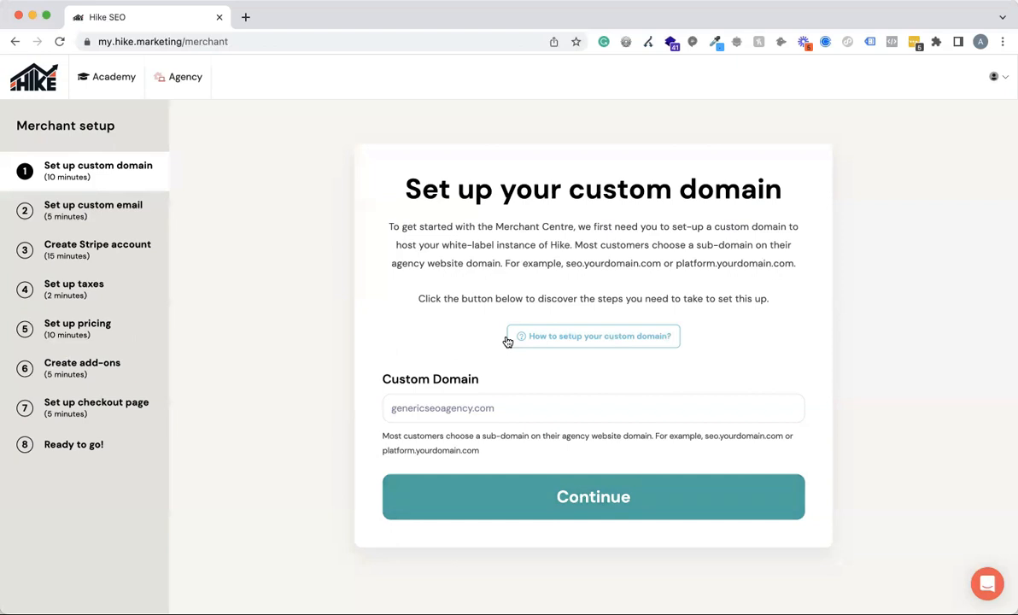
click(576, 497)
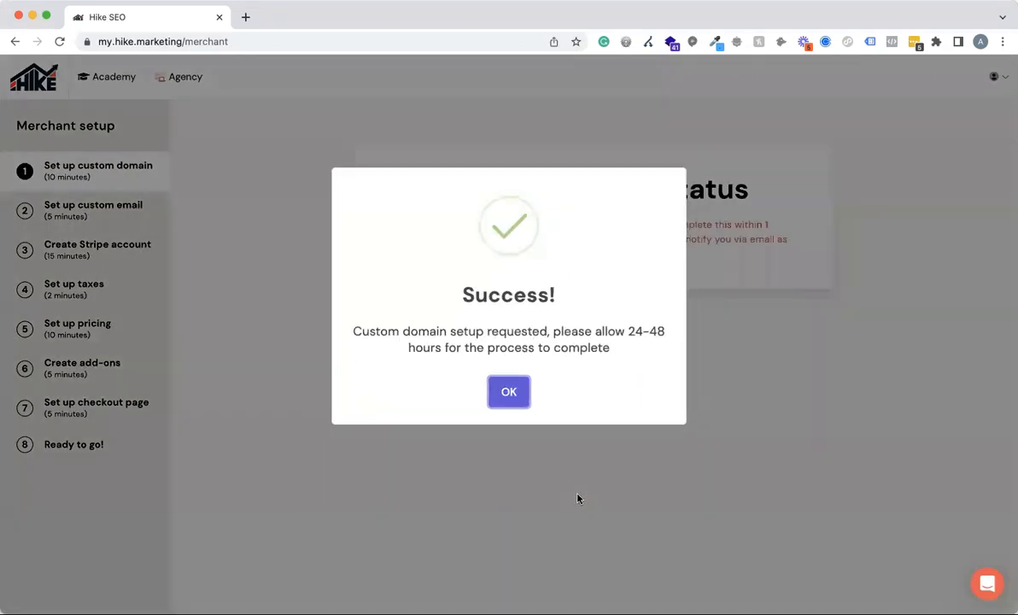
click(509, 391)
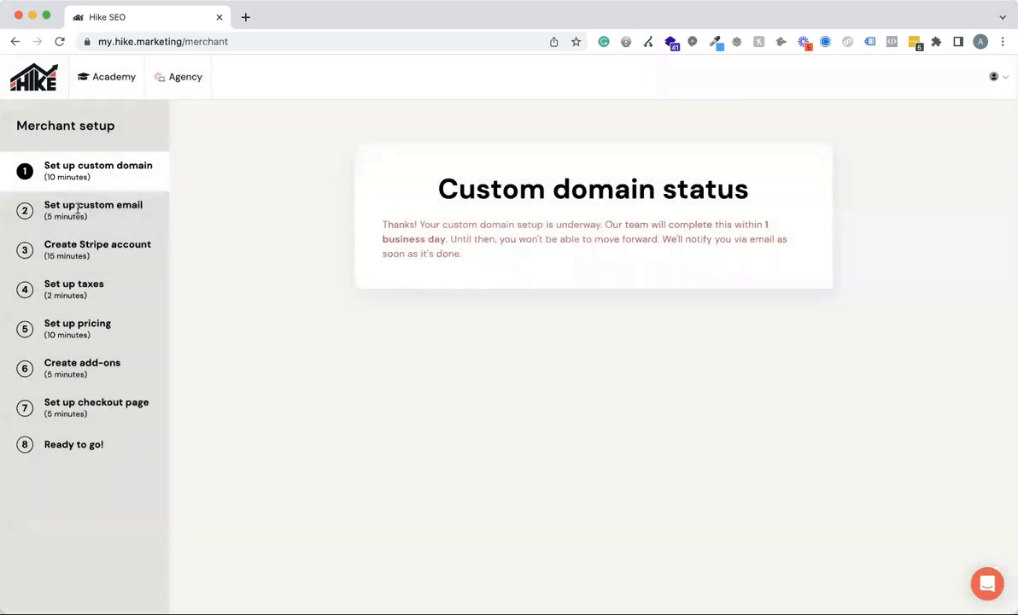
Reload the Merchant Centre page and look over the custom email address setup form.
click(304, 43)
key(Return)
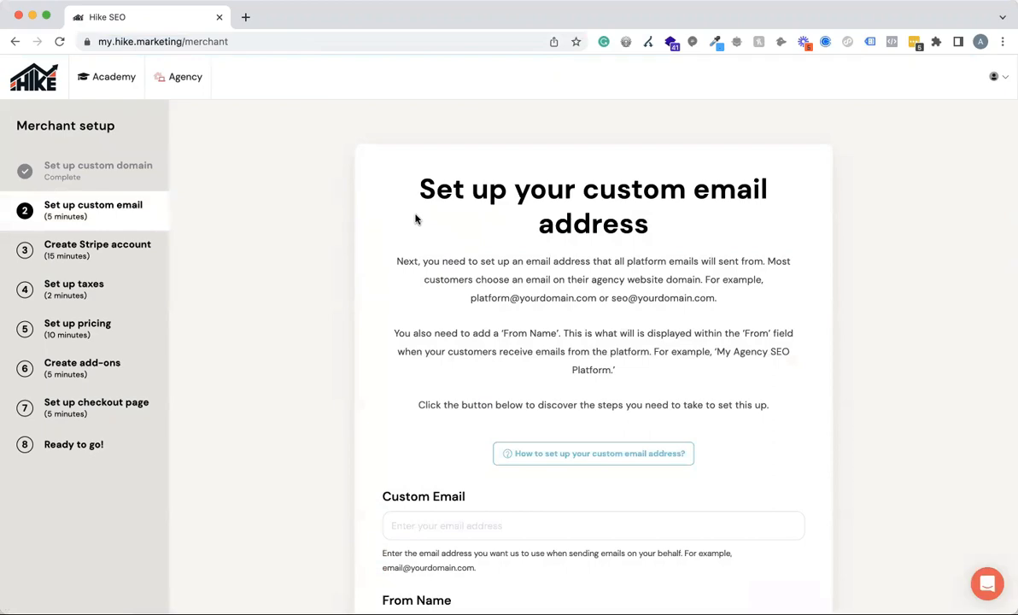
scroll(415, 219, down, 5)
scroll(415, 219, up, 4)
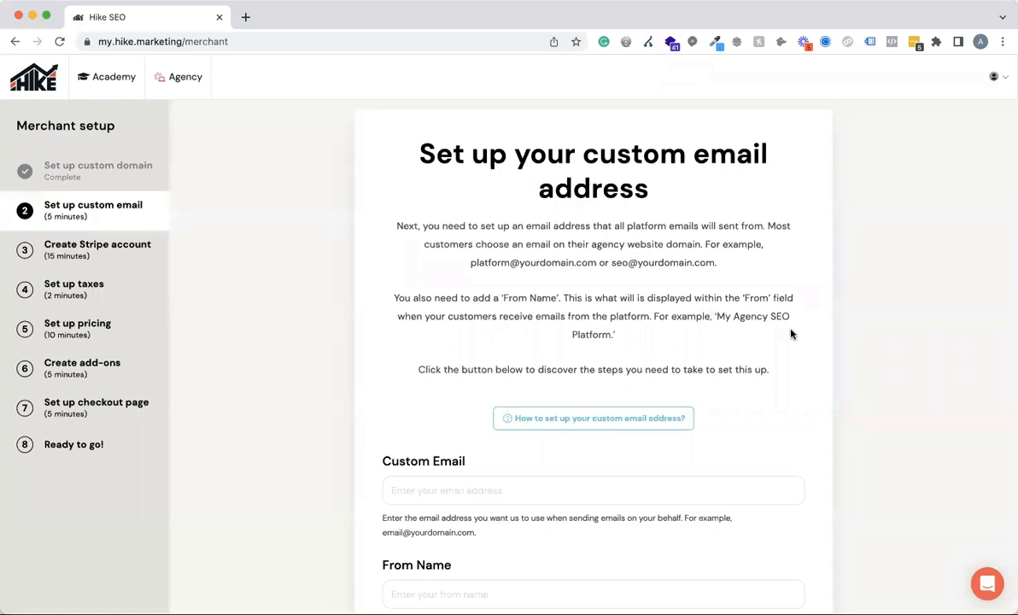
scroll(677, 350, down, 1)
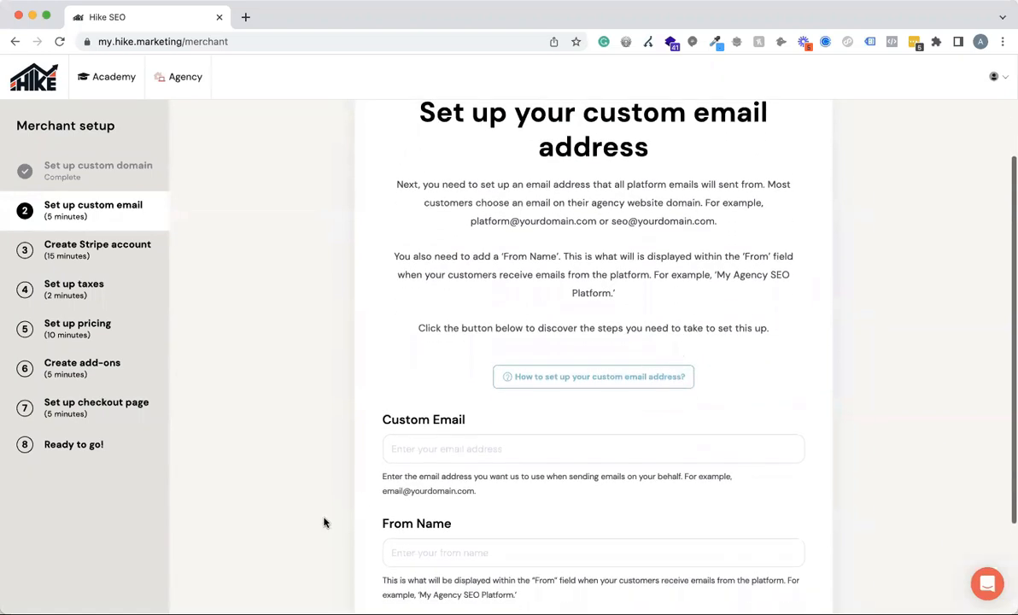
Fill in the custom email address and the From Name used for platform emails.
click(433, 457)
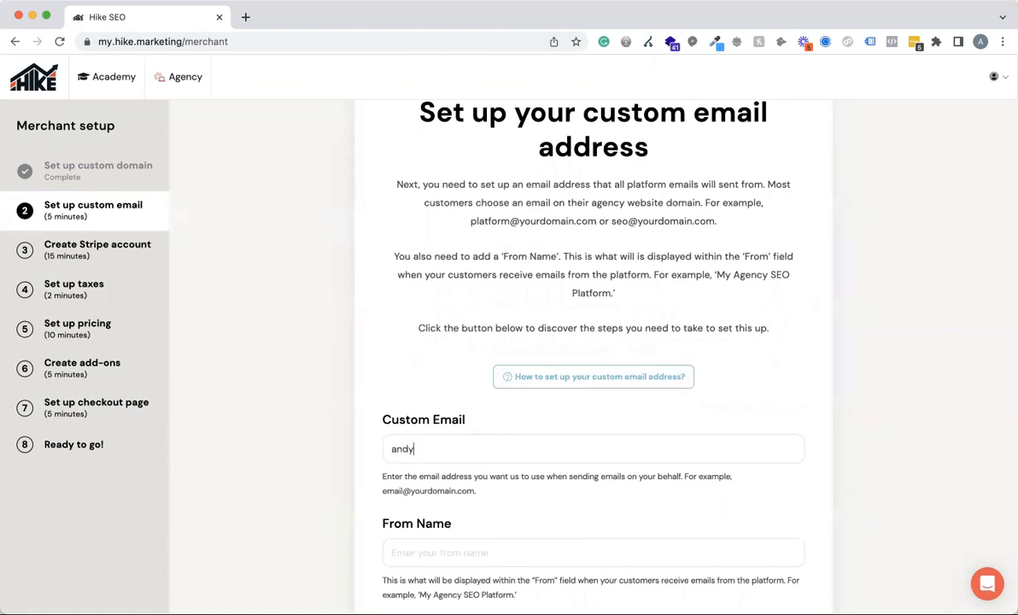
key(Left)
key(Left)
key(Left)
key(Left)
key(Left)
key(Right)
key(Right)
key(Right)
key(Right)
key(Right)
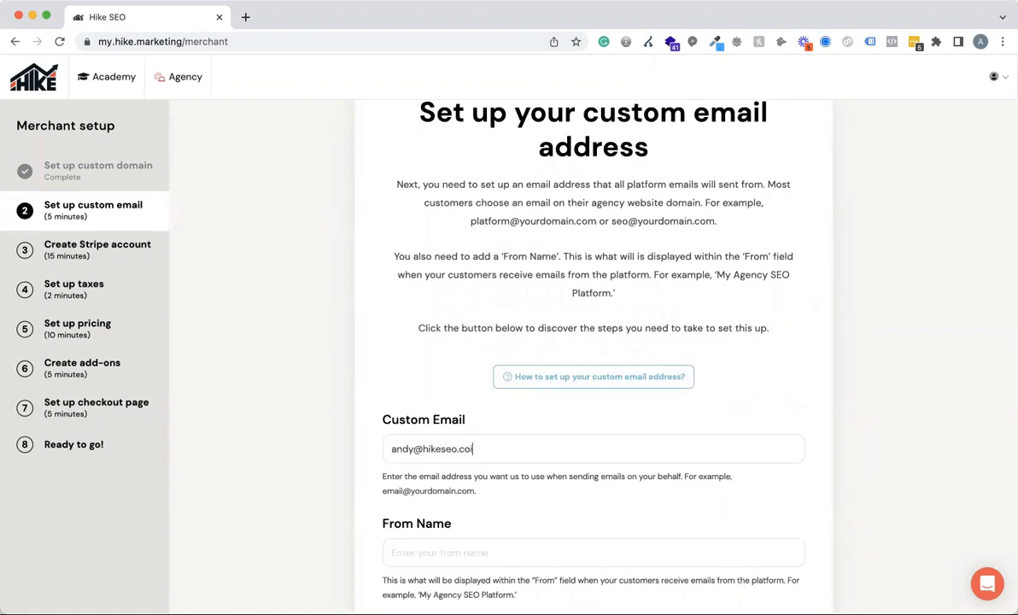
key(BackSpace)
scroll(537, 459, down, 3)
click(415, 431)
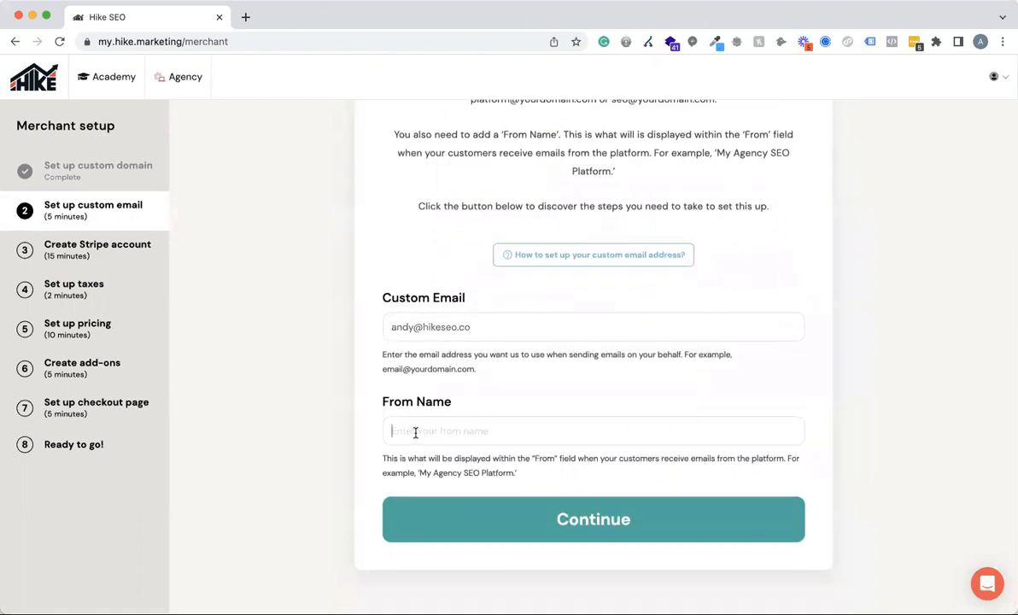
text(Andy)
Check the custom email setup instructions and try to submit the email details.
click(597, 257)
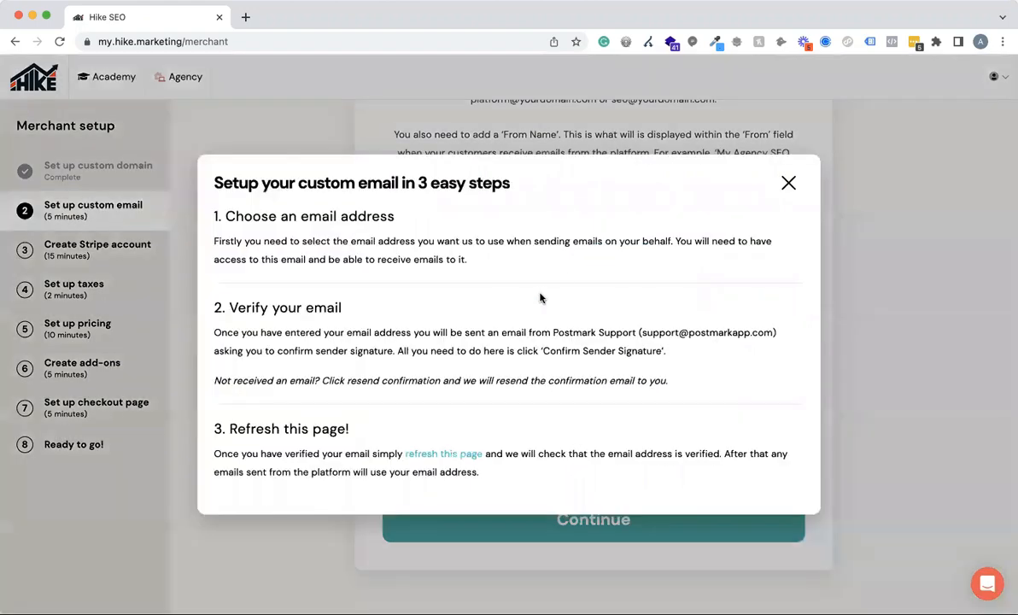
click(788, 183)
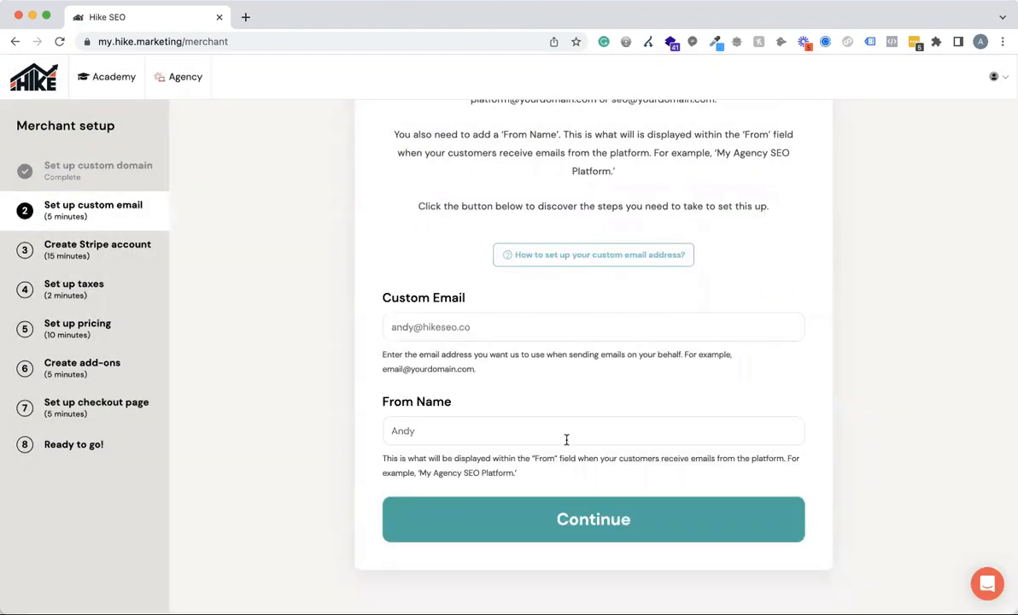
click(580, 521)
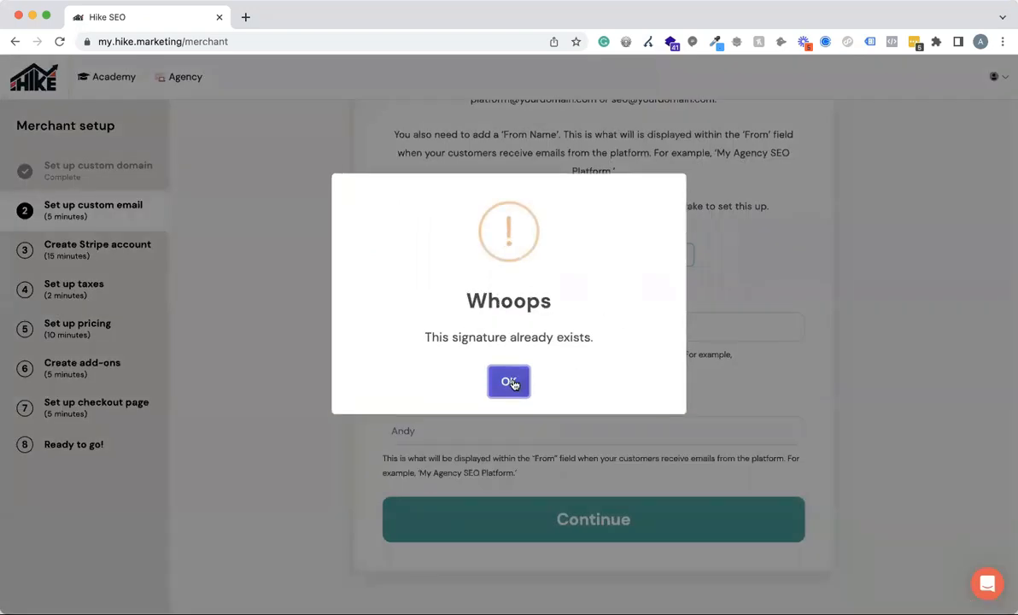
click(510, 382)
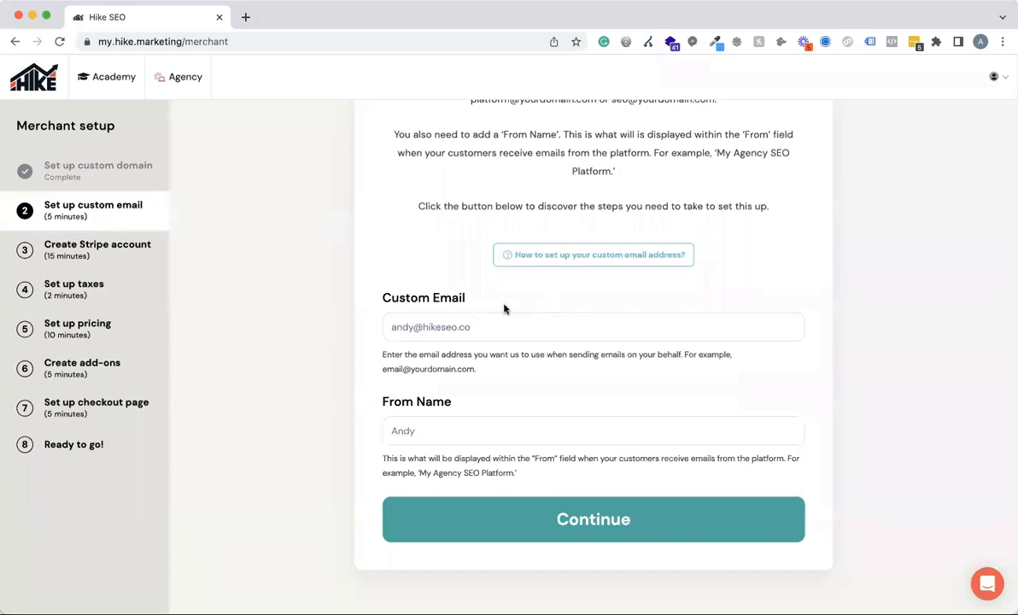
Add a 2 to the name part of the custom email address and submit the email setup.
click(418, 327)
text(2)
click(628, 521)
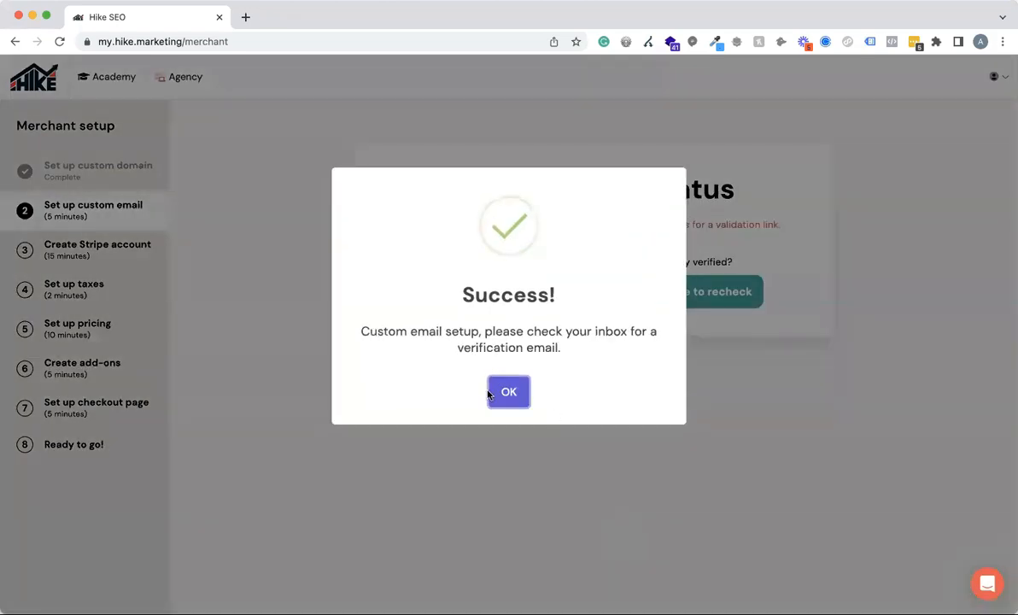
click(511, 393)
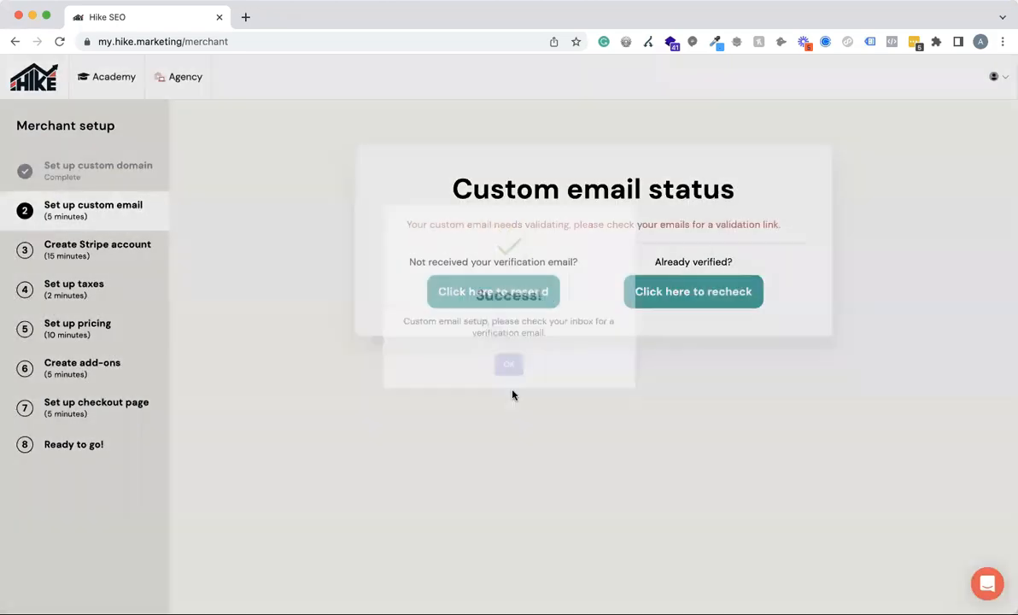
Reload the Merchant Centre page to continue to the Stripe account setup.
right_click(198, 47)
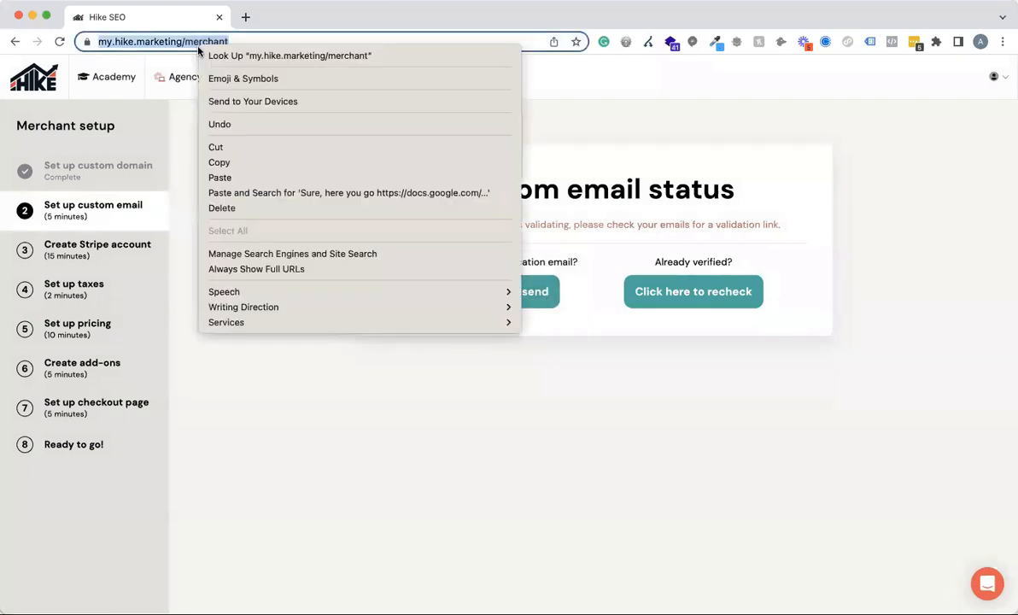
click(198, 47)
click(235, 40)
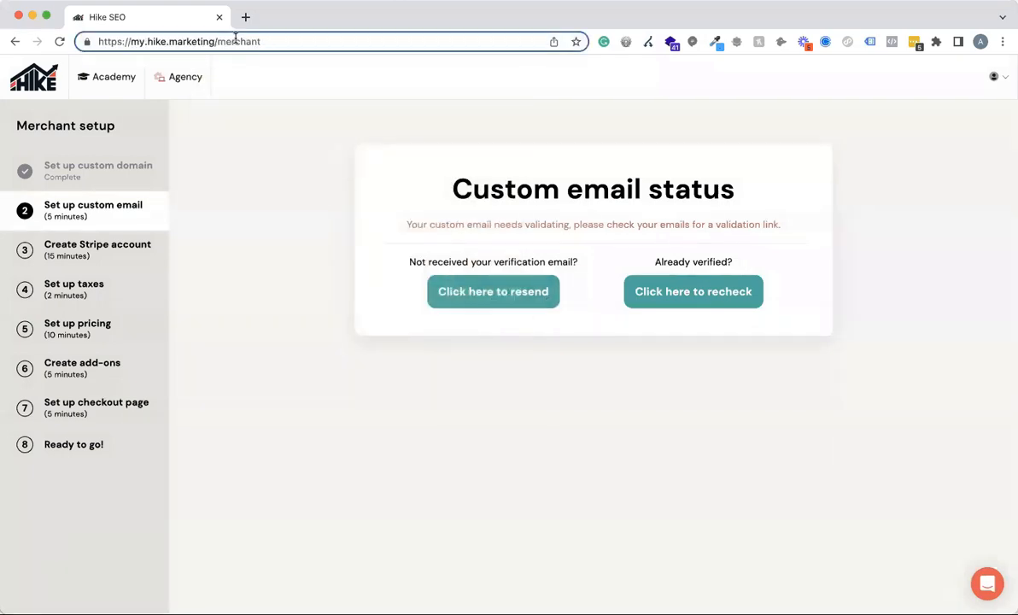
key(Return)
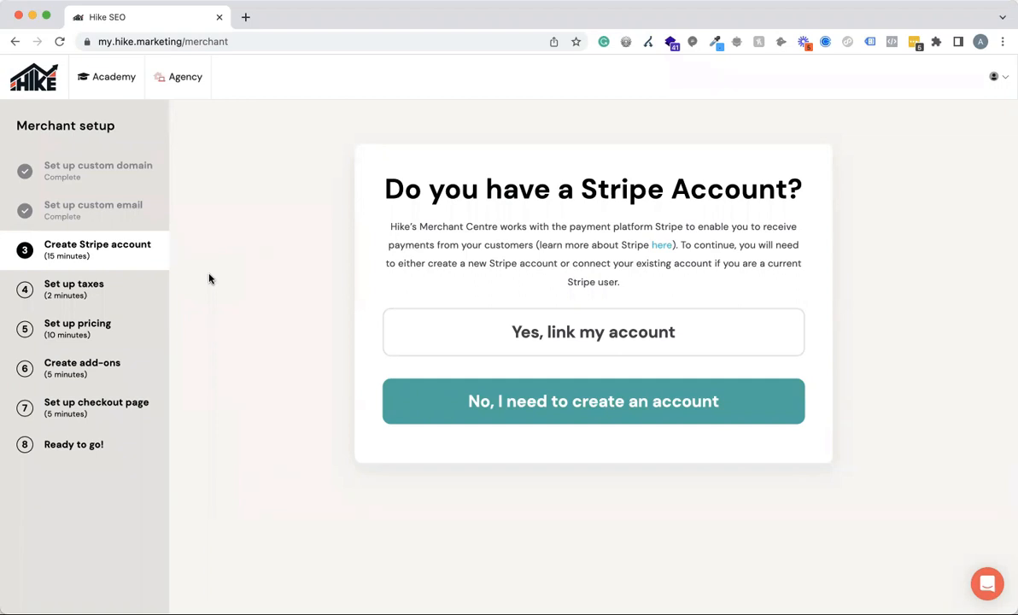
Cancel the creation of a new Stripe account and choose to link an existing one instead.
click(566, 413)
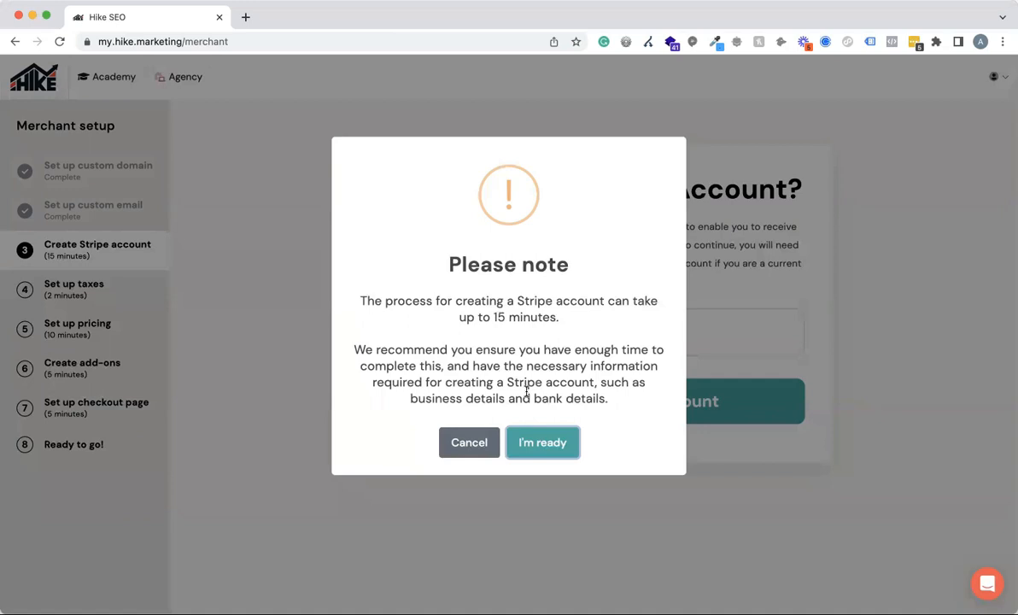
click(477, 443)
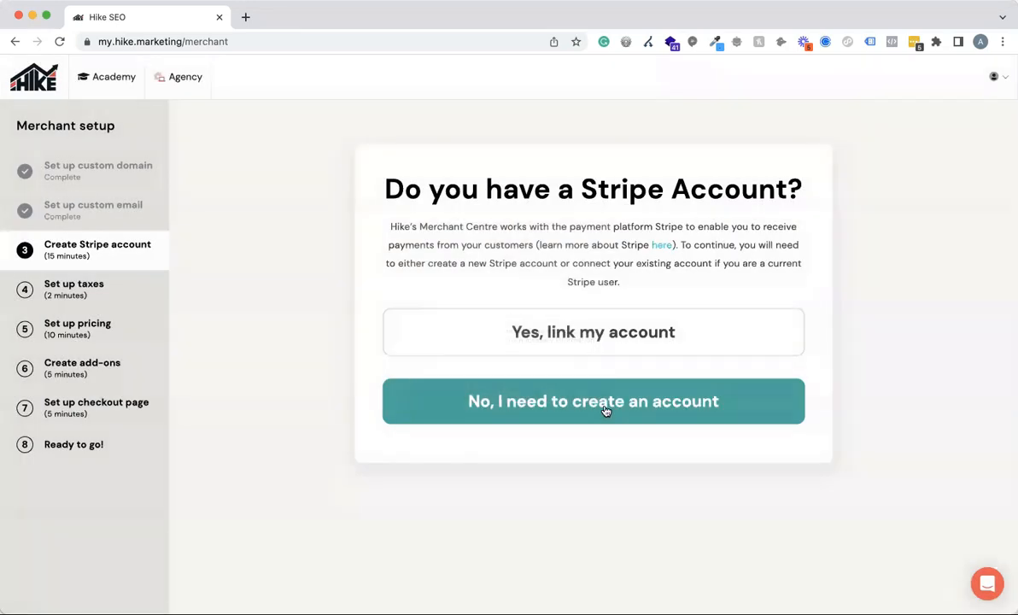
click(595, 333)
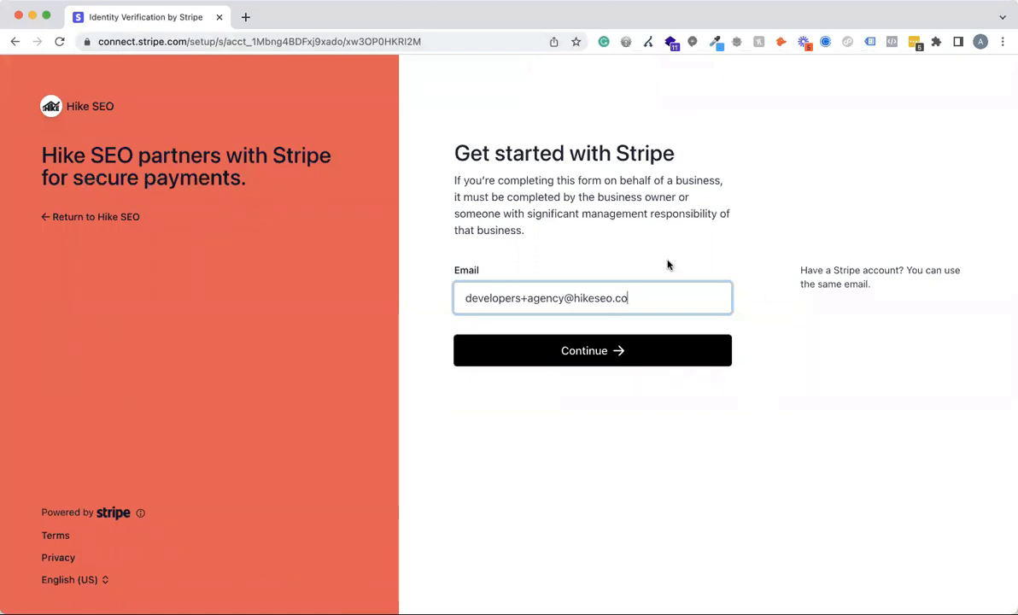
Replace the prefilled email on the Stripe start form with the account owner's email address.
drag(648, 296, 424, 297)
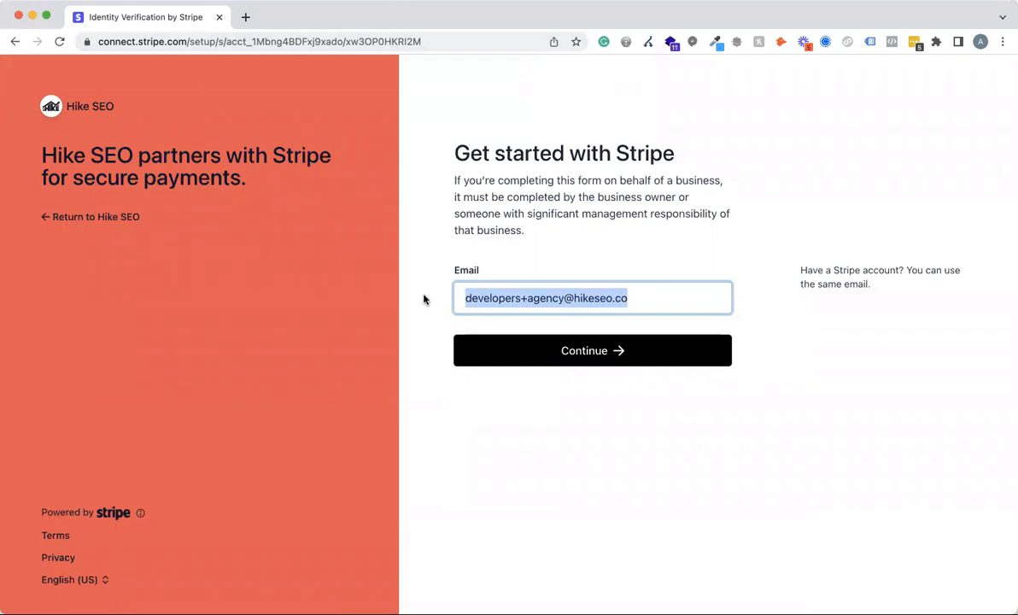
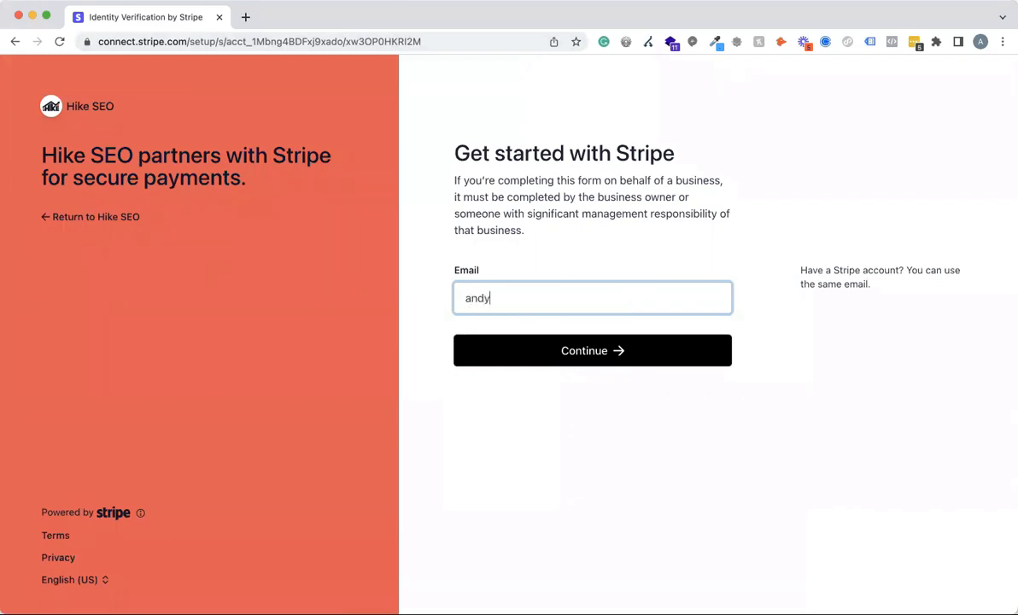
Leave the Stripe form, reopen the Merchant Centre, and go back to the tax configuration.
click(15, 41)
mouse_move(195, 104)
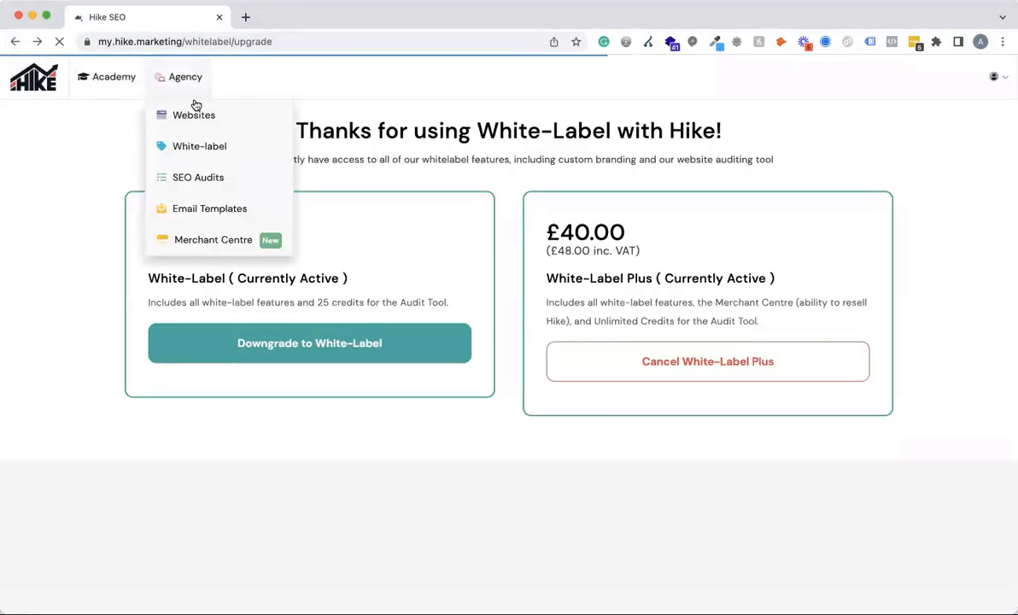
click(193, 241)
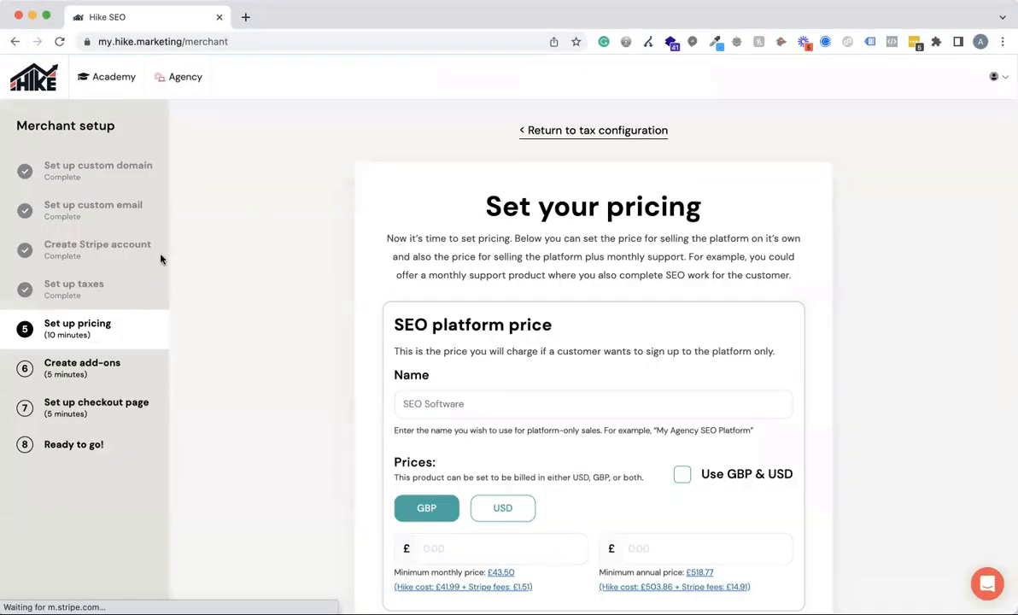
click(557, 131)
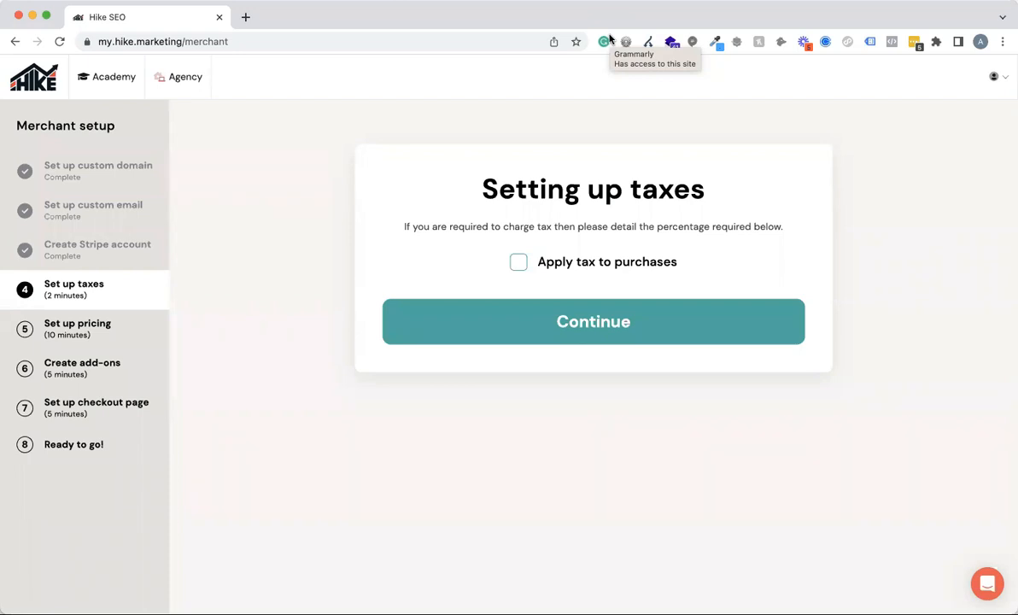
Enable applying tax to purchases and set the tax rate percentage to 20%.
click(519, 263)
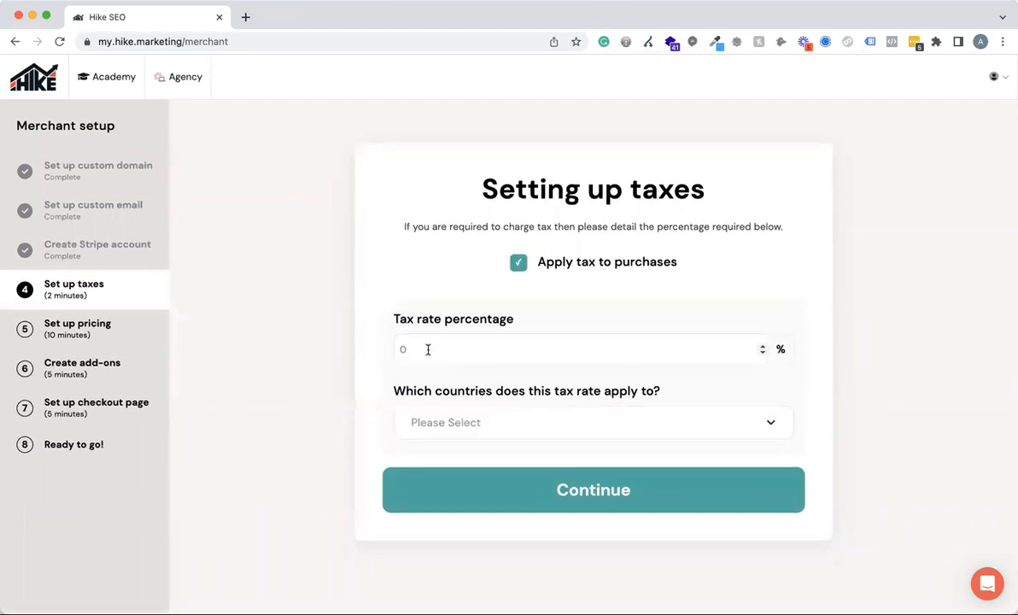
click(428, 351)
key(BackSpace)
text(20)
Apply the tax rate to the United Kingdom, save the tax setup and acknowledge the notice about tax-exclusive pricing.
click(530, 429)
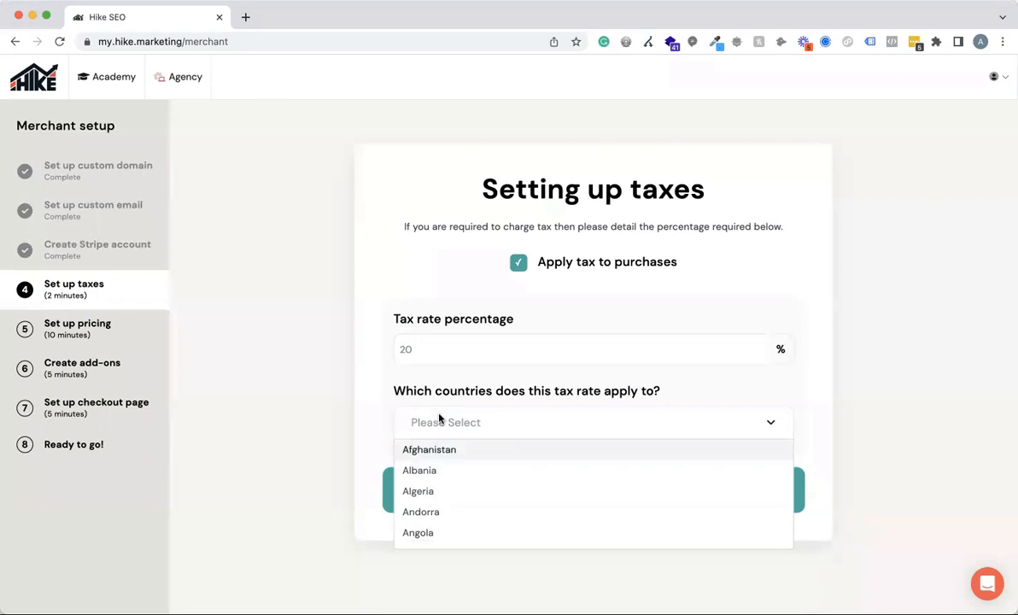
text(unit)
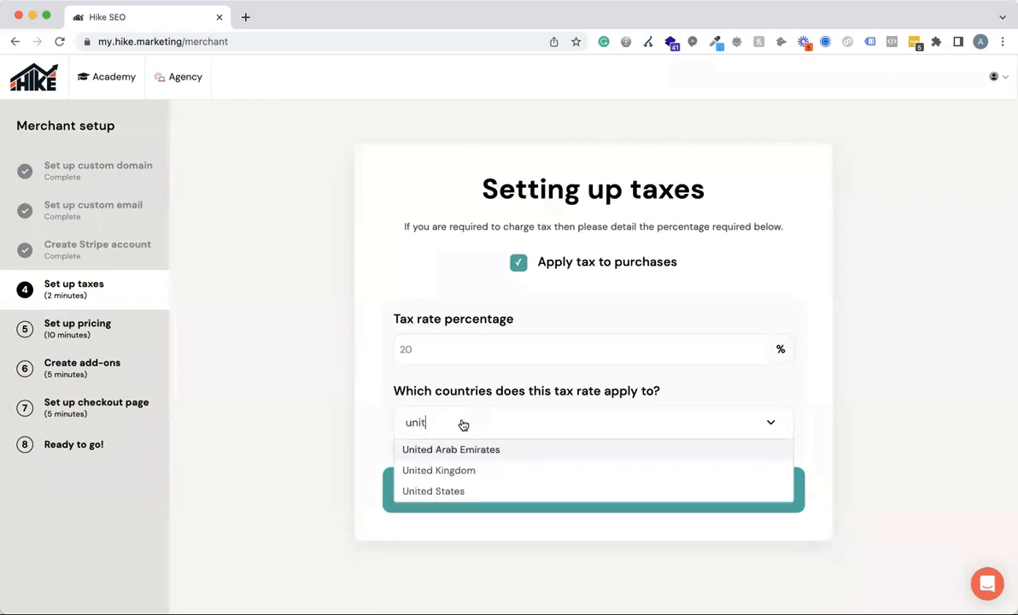
click(427, 471)
click(901, 426)
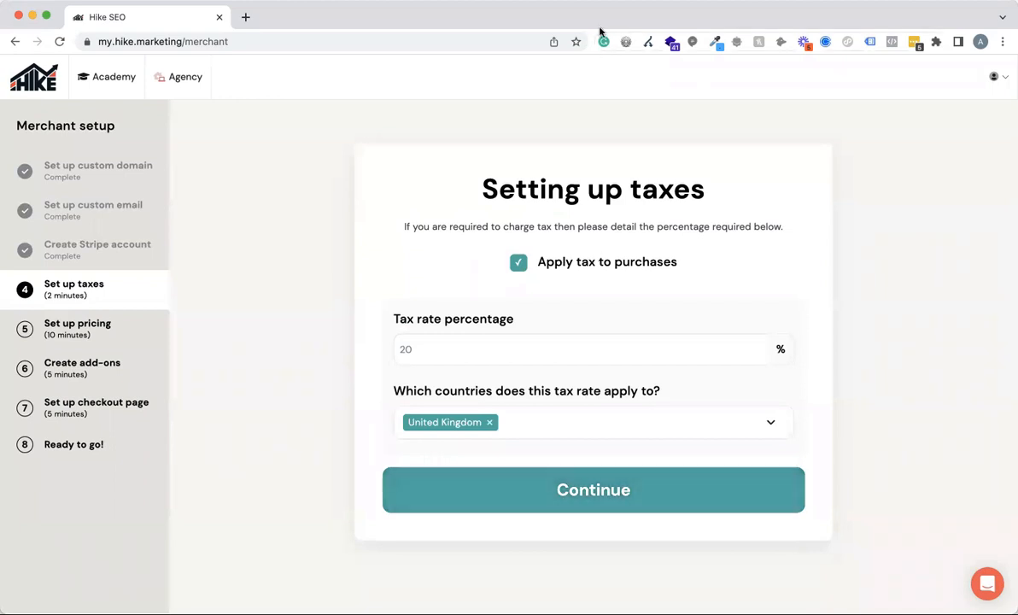
click(574, 493)
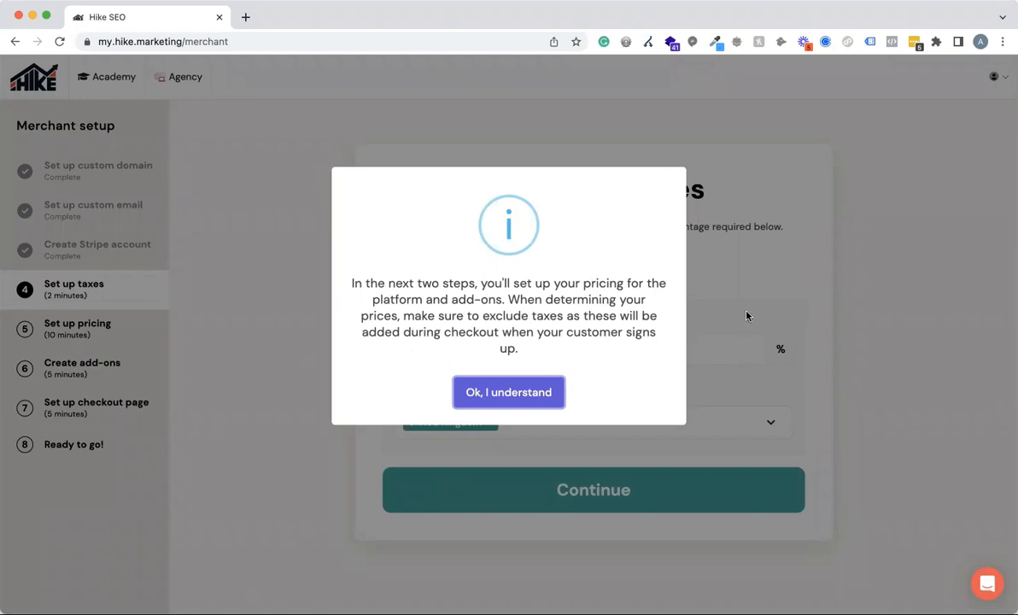
click(484, 392)
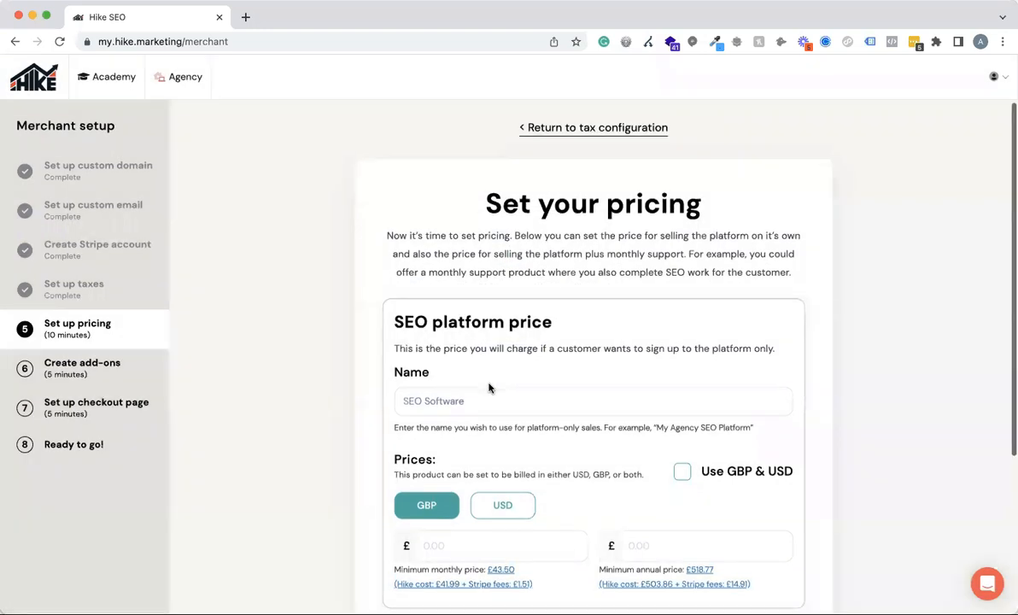
Shorten the SEO platform product name to "Software".
scroll(488, 386, down, 3)
scroll(453, 391, up, 2)
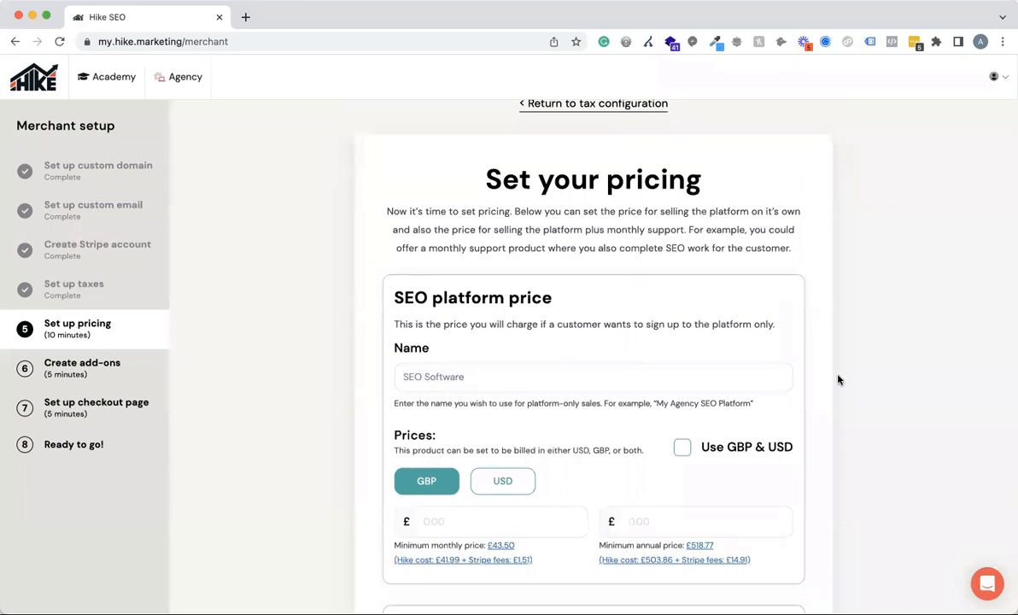
scroll(837, 379, down, 1)
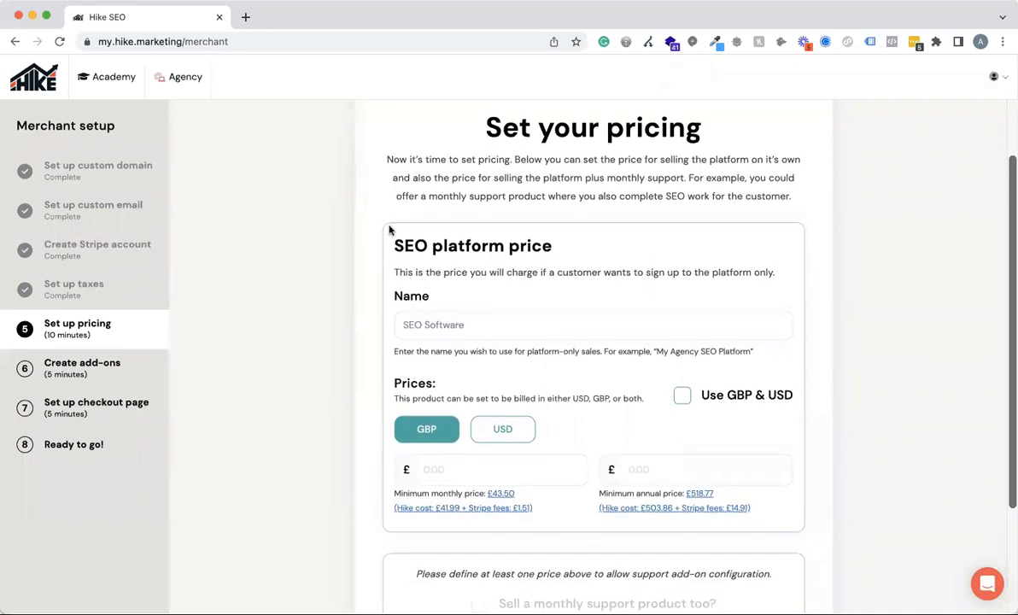
scroll(569, 277, down, 1)
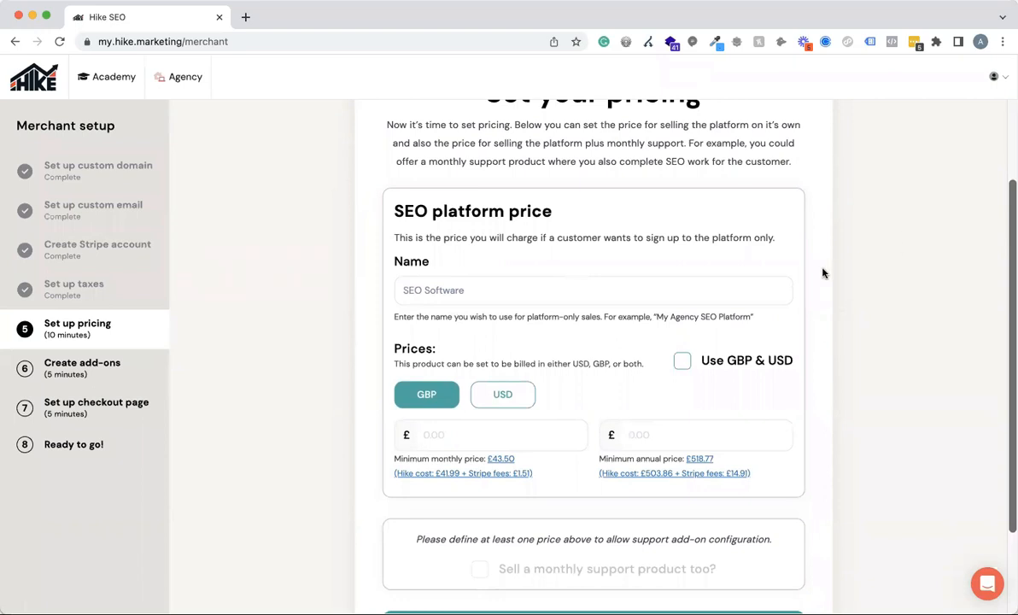
click(472, 289)
click(424, 289)
key(BackSpace)
key(BackSpace)
key(BackSpace)
key(BackSpace)
click(597, 286)
Try the USD and combined GBP & USD options for the platform prices, and return to GBP only.
scroll(565, 352, down, 3)
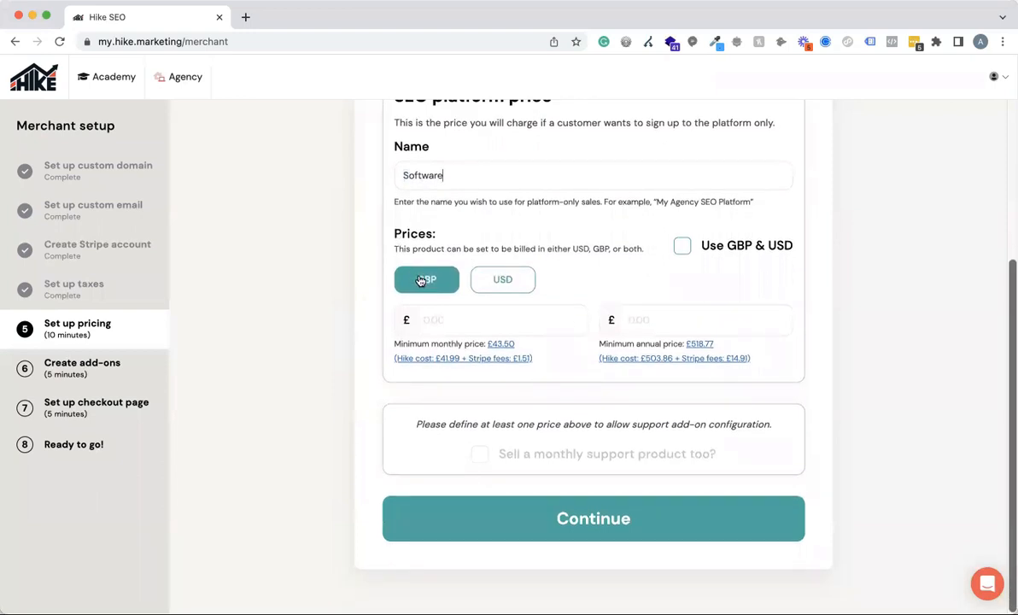
click(507, 286)
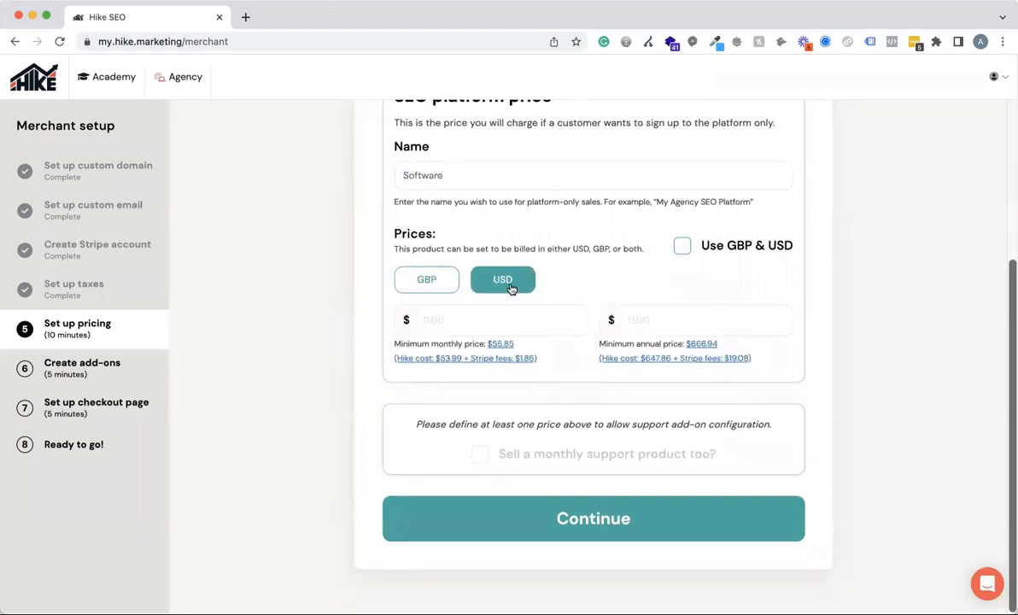
click(420, 286)
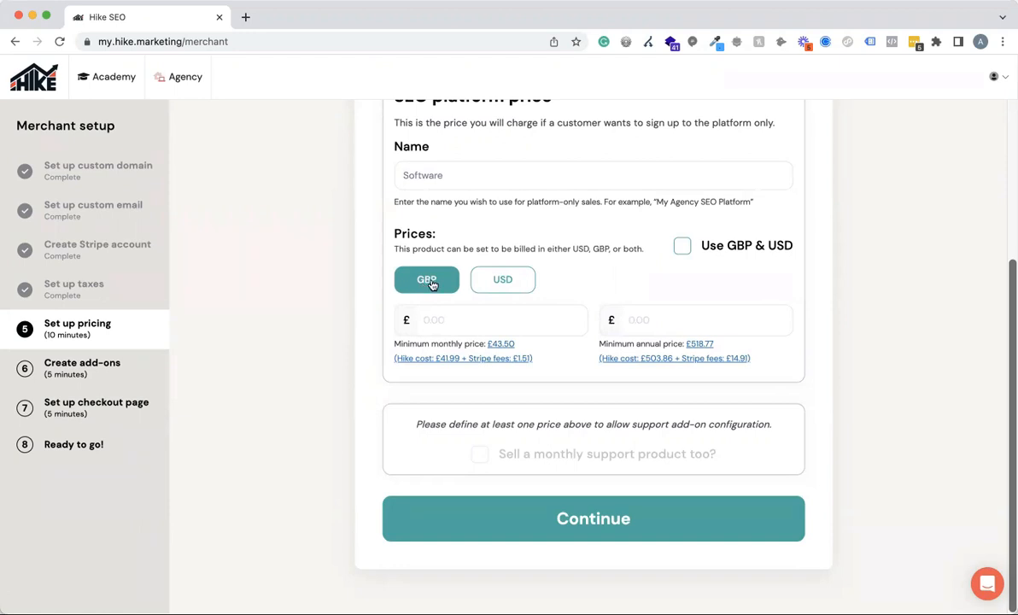
click(682, 246)
click(683, 247)
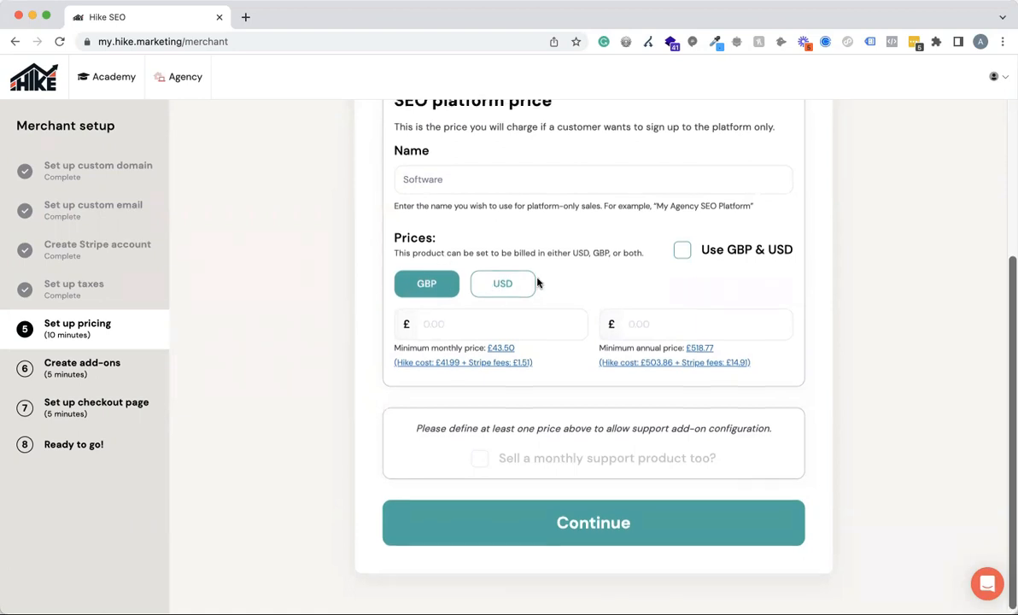
scroll(512, 307, up, 1)
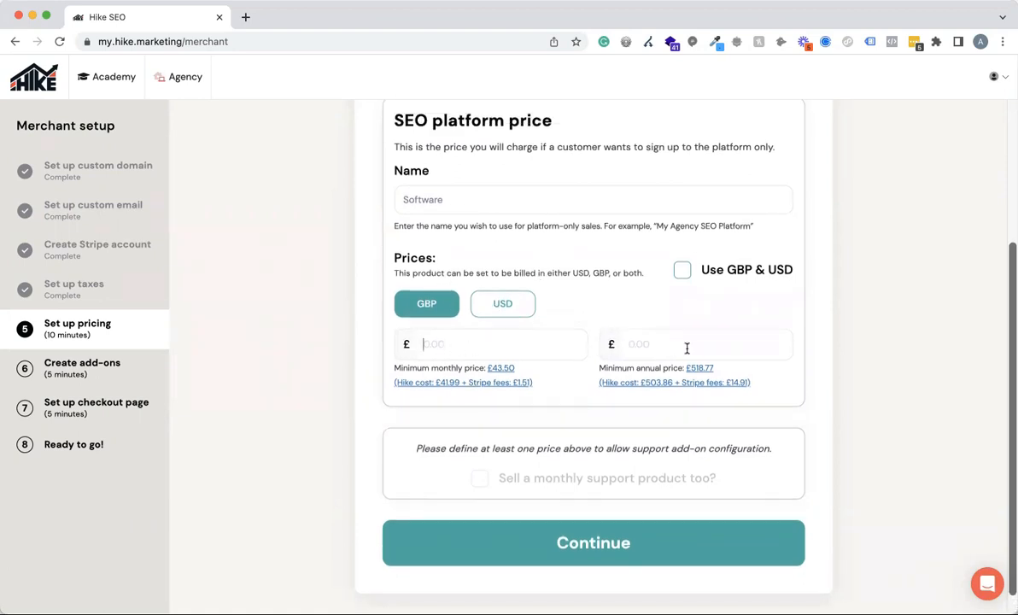
Examine the explanation of how the minimum monthly price is calculated, including the Stripe fees, and close it.
click(486, 345)
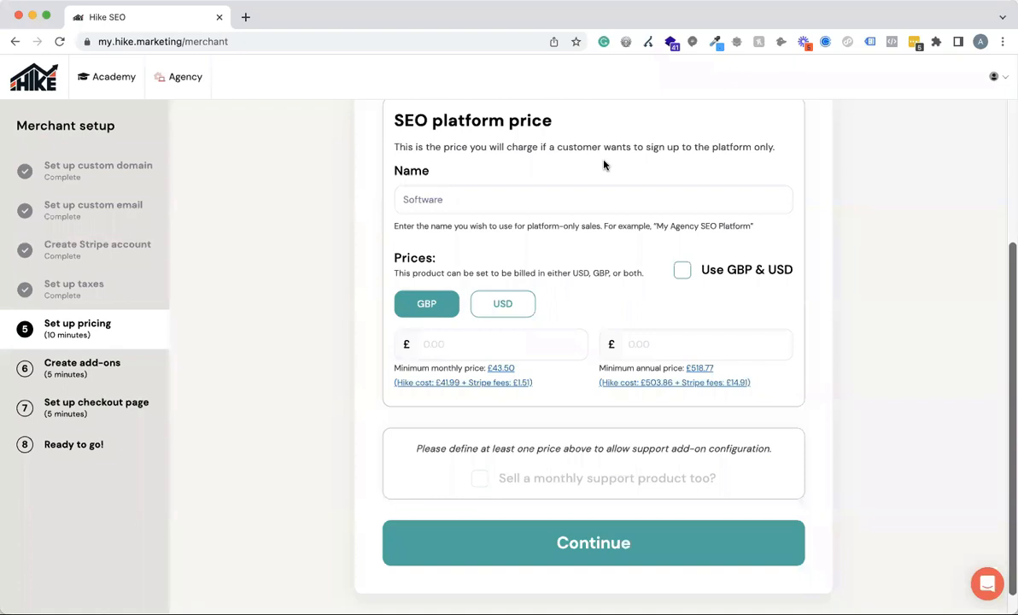
click(492, 383)
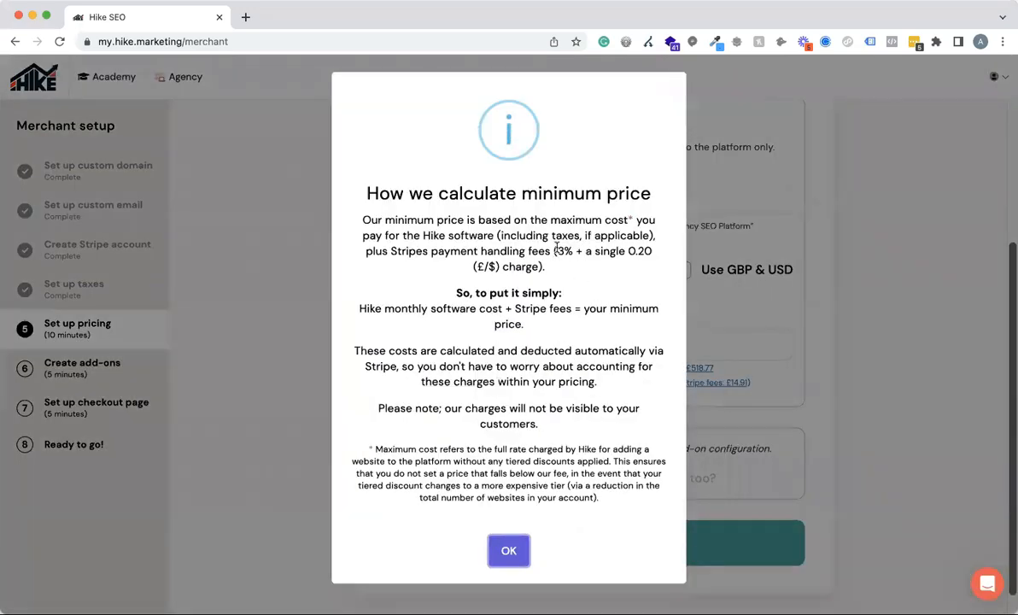
drag(557, 250, 573, 250)
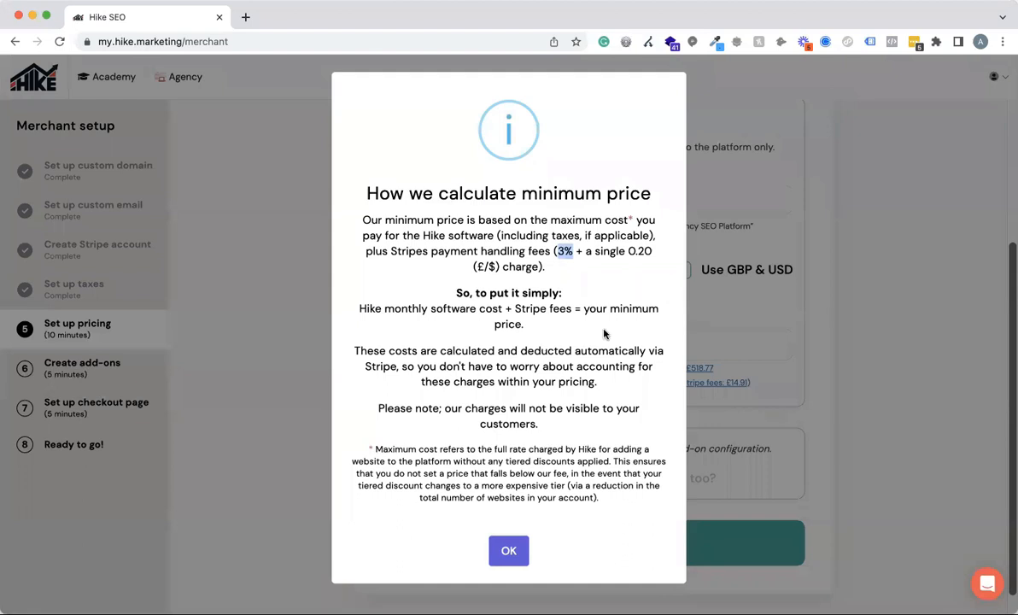
click(553, 305)
drag(359, 309, 502, 308)
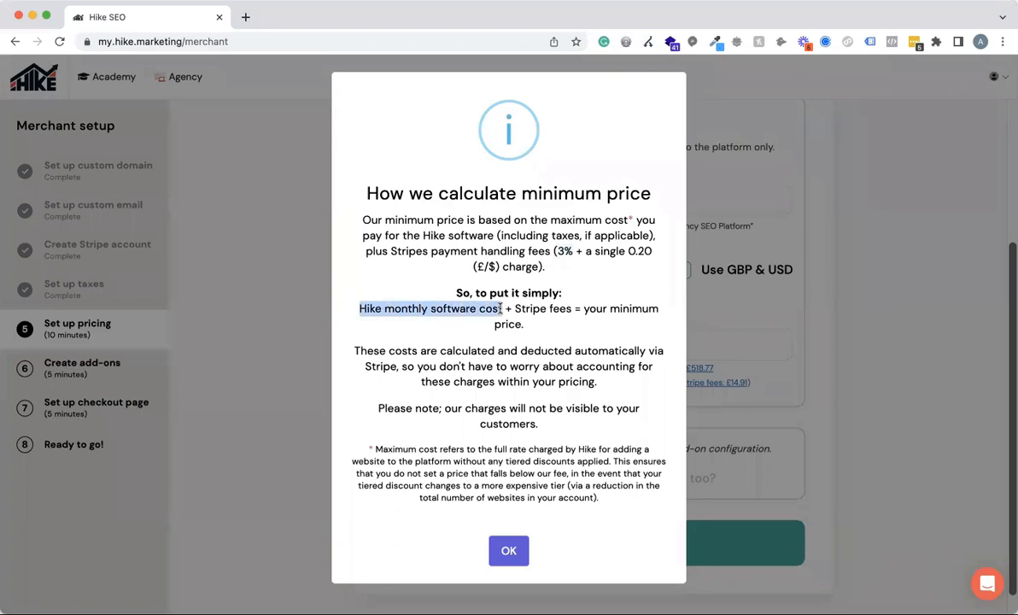
drag(501, 308, 504, 309)
click(757, 279)
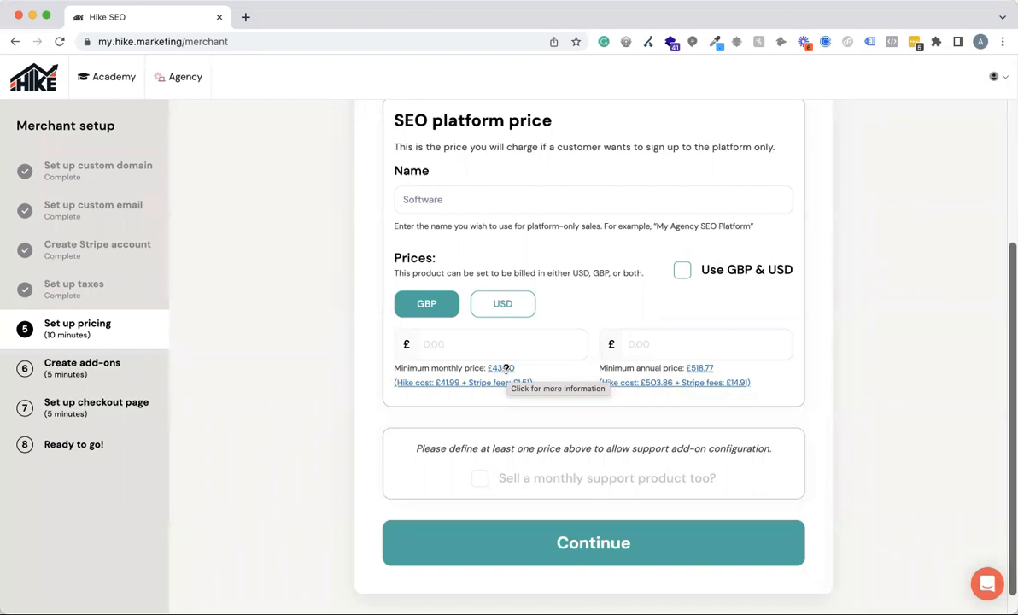
Set the platform price to £70.00 monthly and £800.00 annually, and enable selling a monthly support product.
click(467, 343)
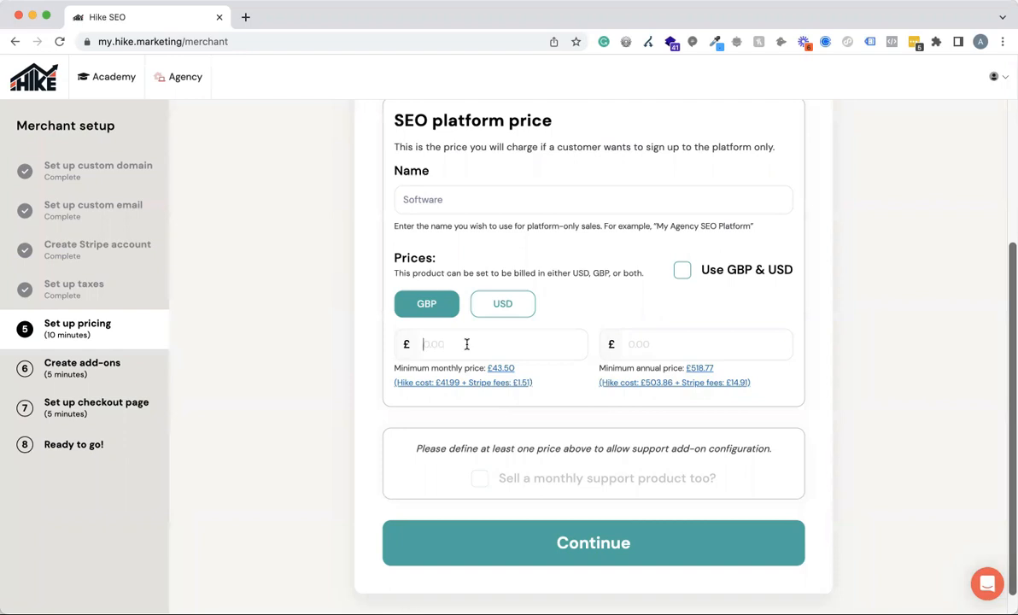
text(70.00)
click(686, 342)
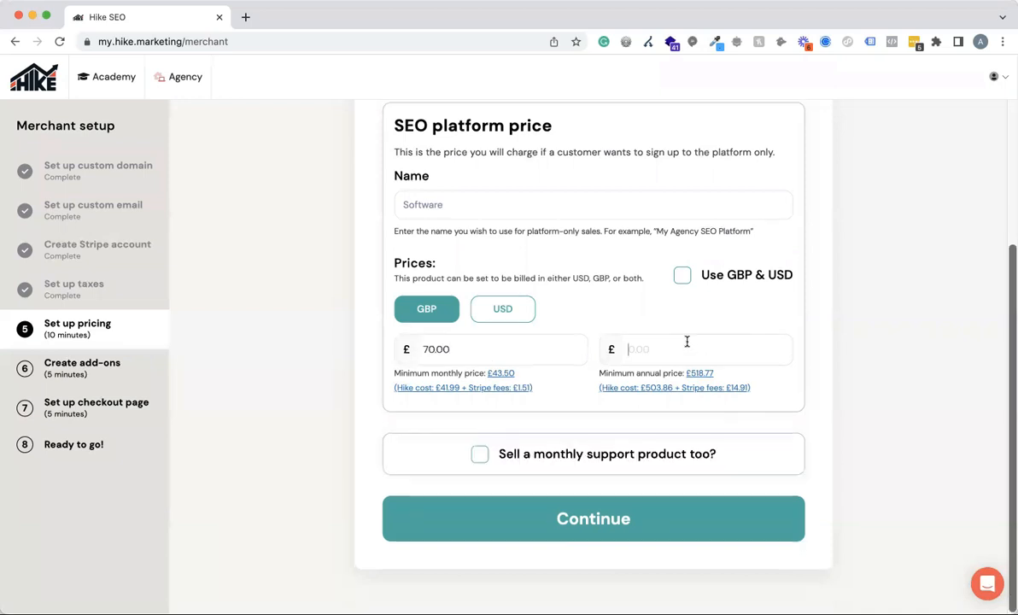
text(800.00)
click(479, 454)
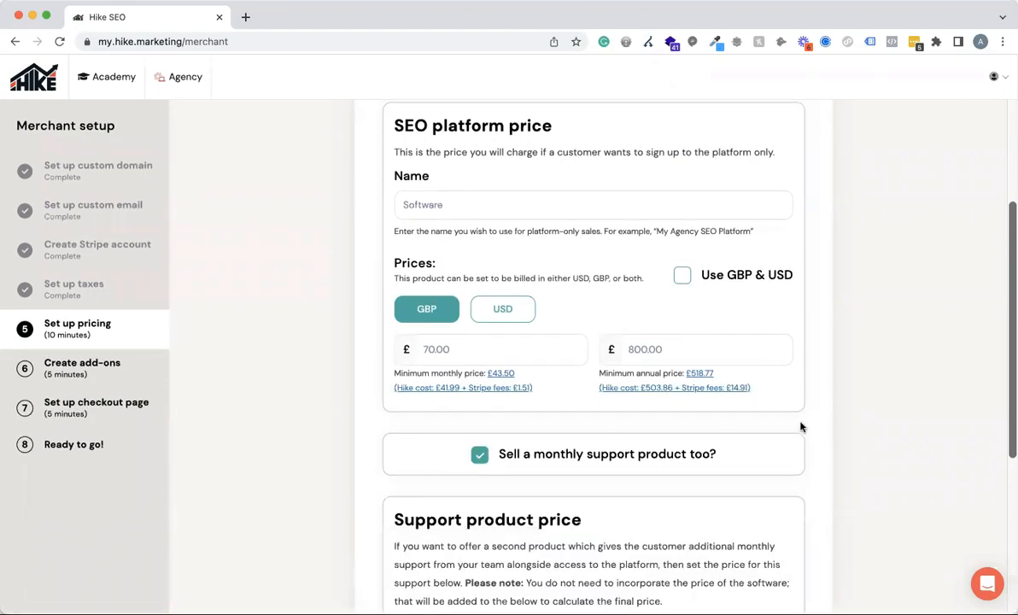
scroll(800, 427, down, 4)
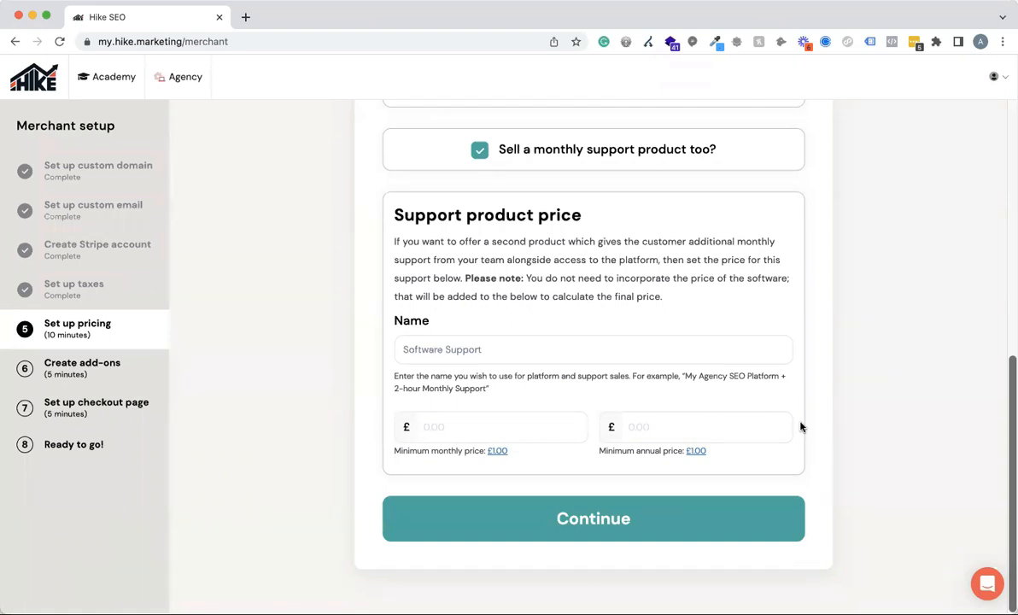
Open hikeseo.co/pricing/ in a new tab, compare the Software and Software Plus monthly prices, and return to the merchant setup.
click(245, 18)
text(h)
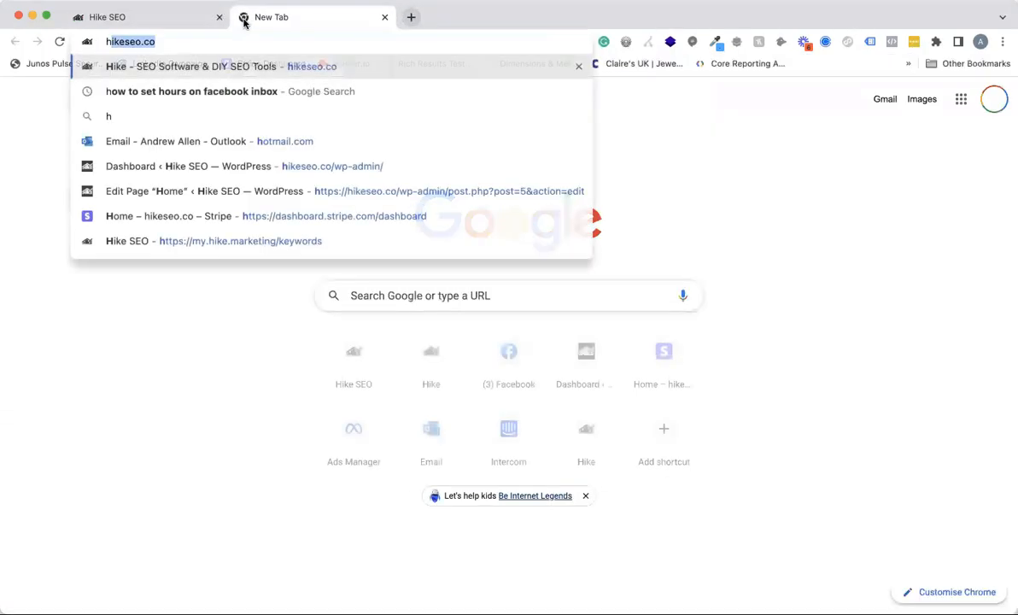
text(ikeseo.co/pricing/)
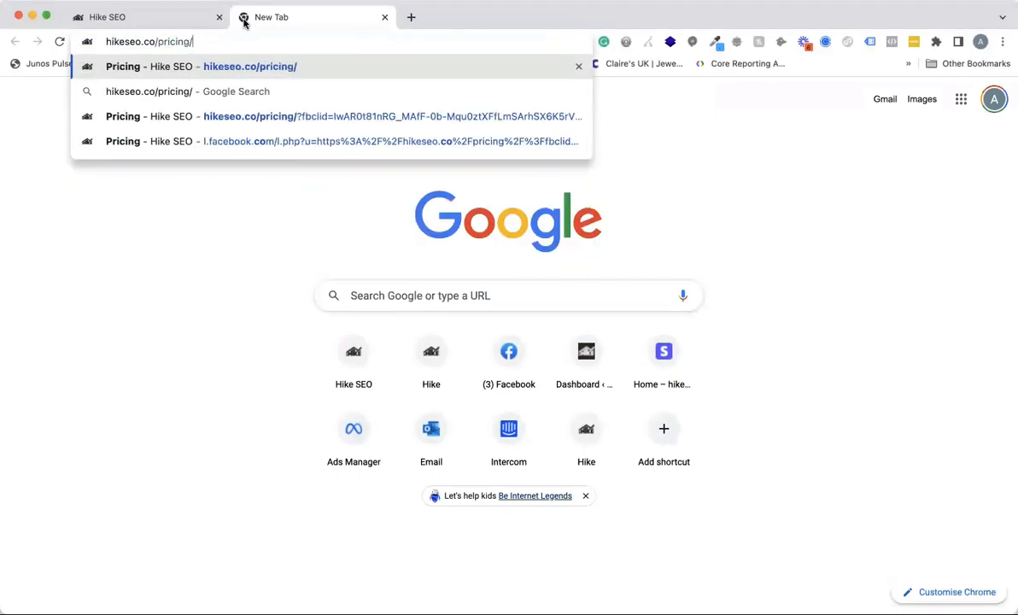
key(Return)
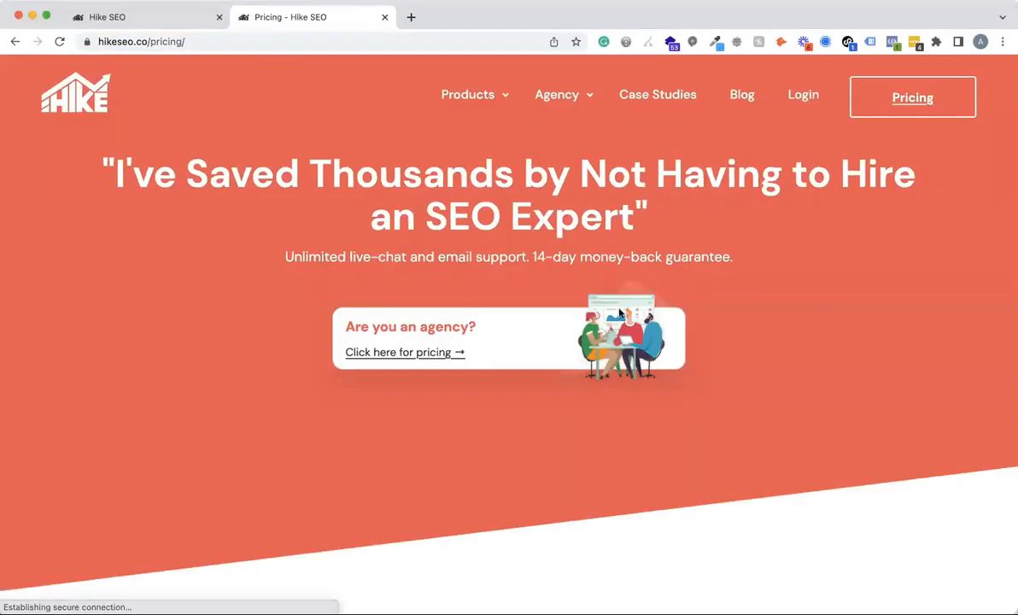
scroll(618, 309, down, 5)
scroll(618, 306, down, 2)
scroll(324, 286, up, 4)
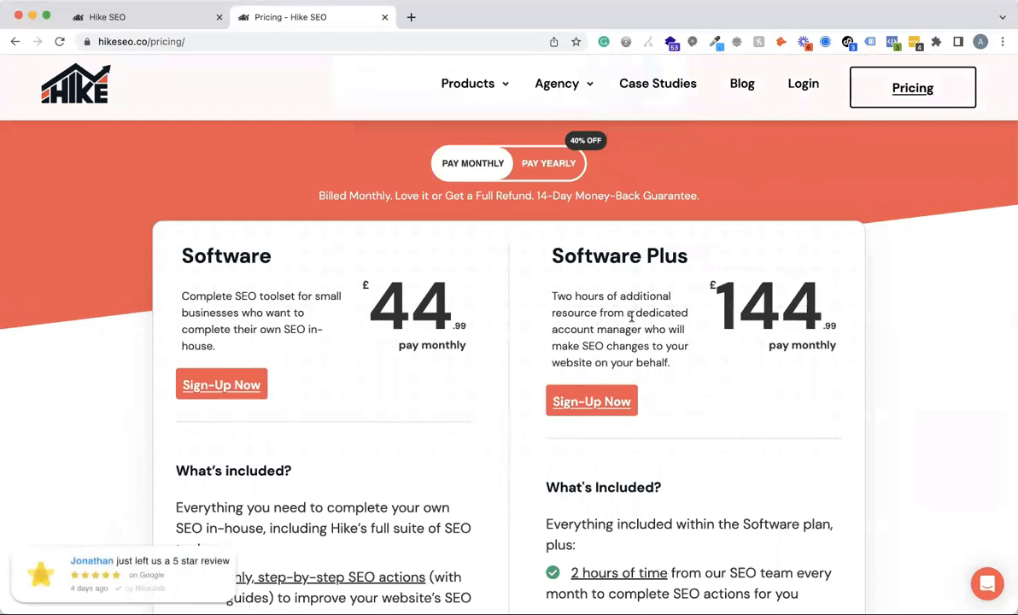
drag(730, 299, 870, 320)
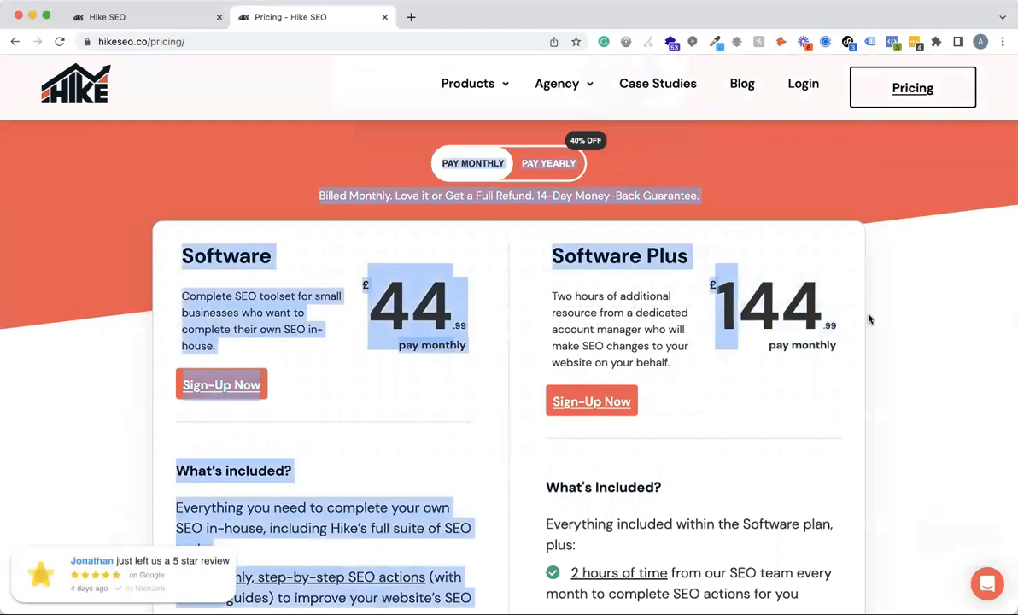
click(768, 306)
drag(742, 305, 717, 304)
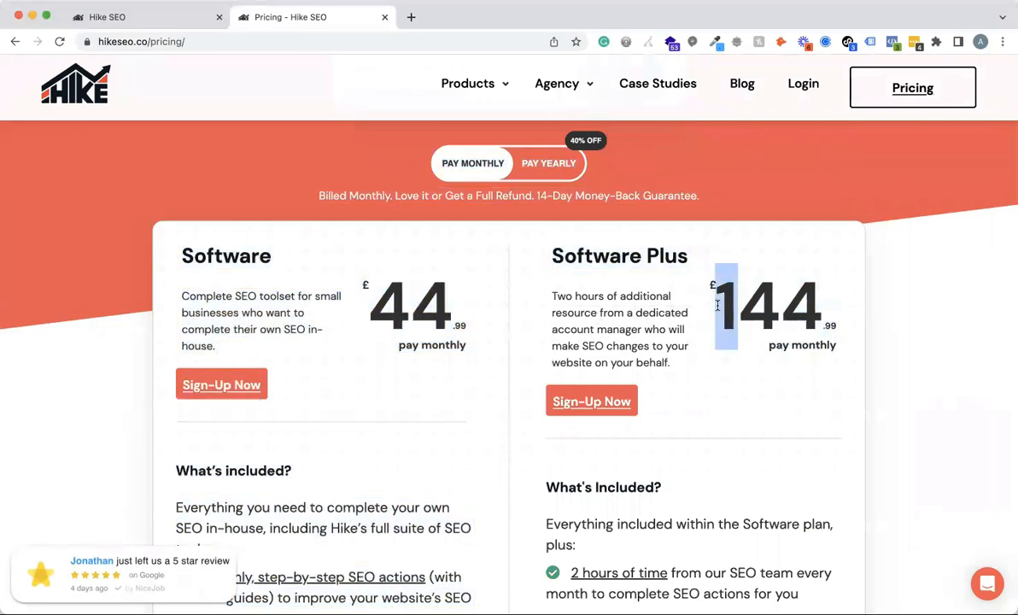
click(146, 19)
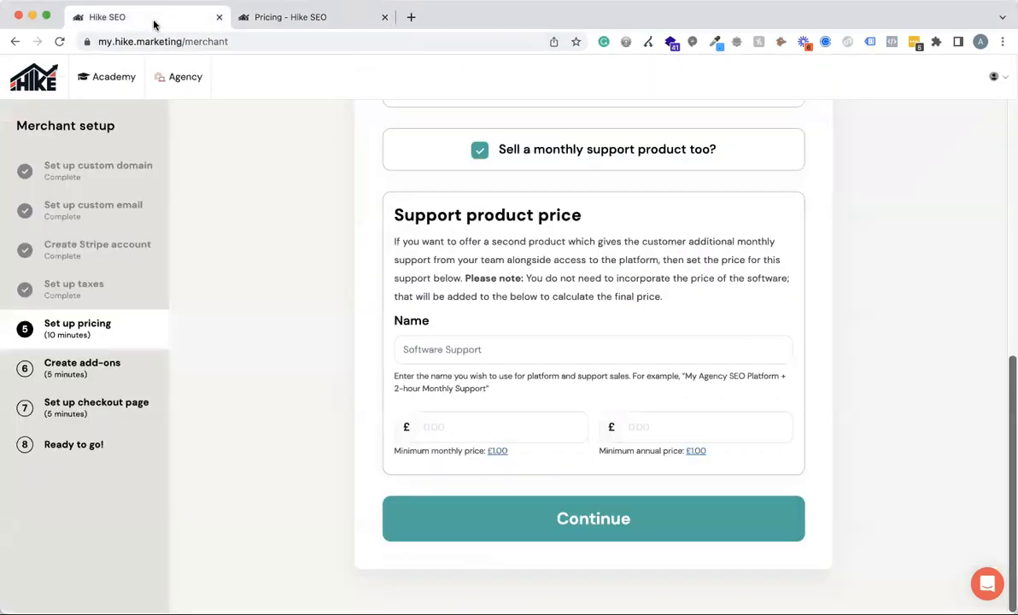
Add the prefix "2-hour" to the support product name, in front of "Software Support".
click(499, 349)
click(403, 348)
text(2-hout)
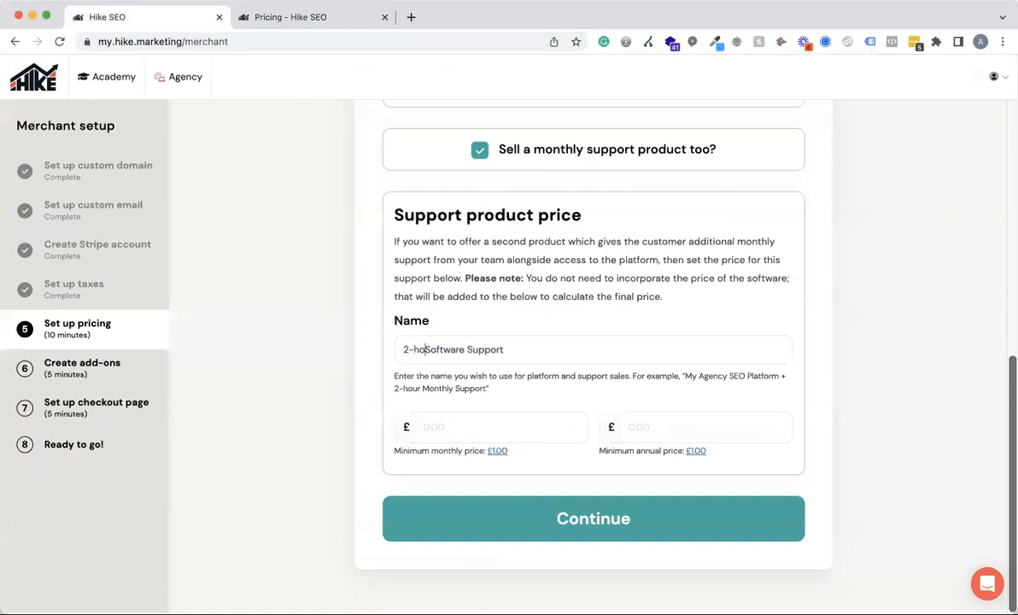
key(Left)
key(BackSpace)
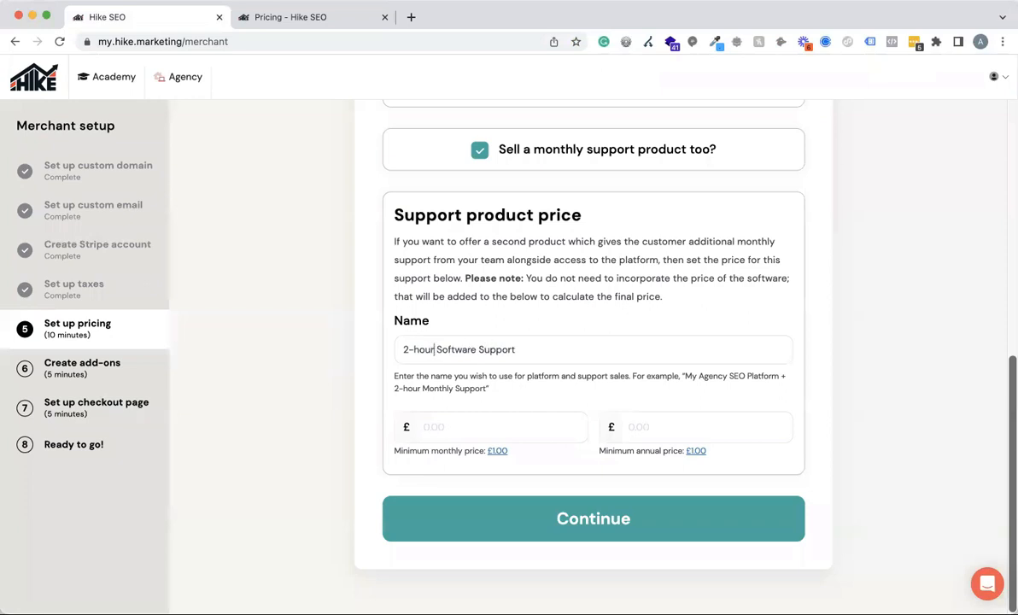
text(r)
click(437, 426)
Try "Play" in place of the "2-hour" prefix in the support product name and restore "2-hour".
drag(409, 349, 366, 352)
text(Play)
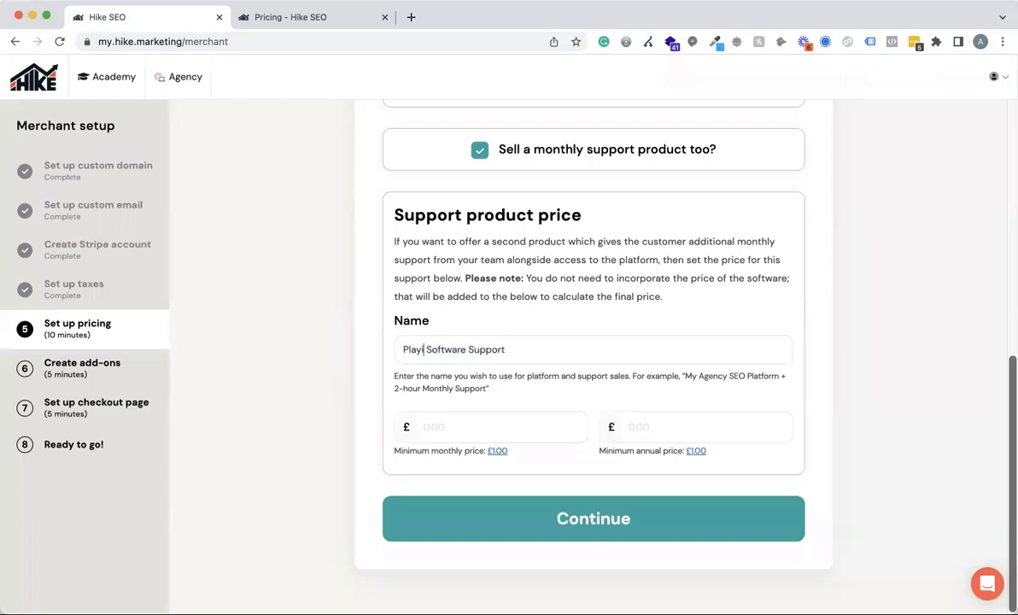
key(BackSpace)
key(BackSpace)
key(BackSpace)
key(BackSpace)
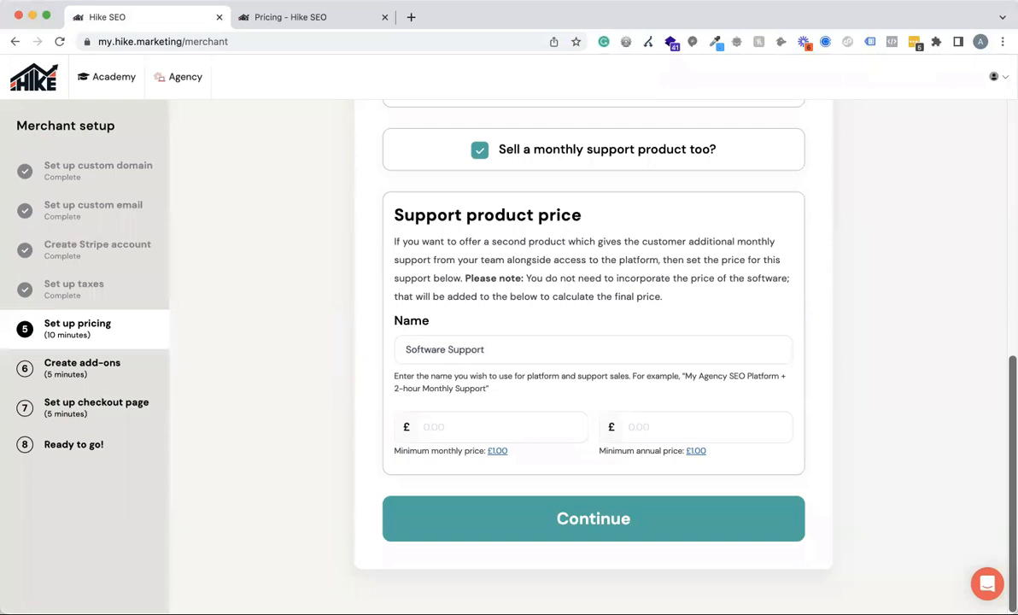
text(2-hour)
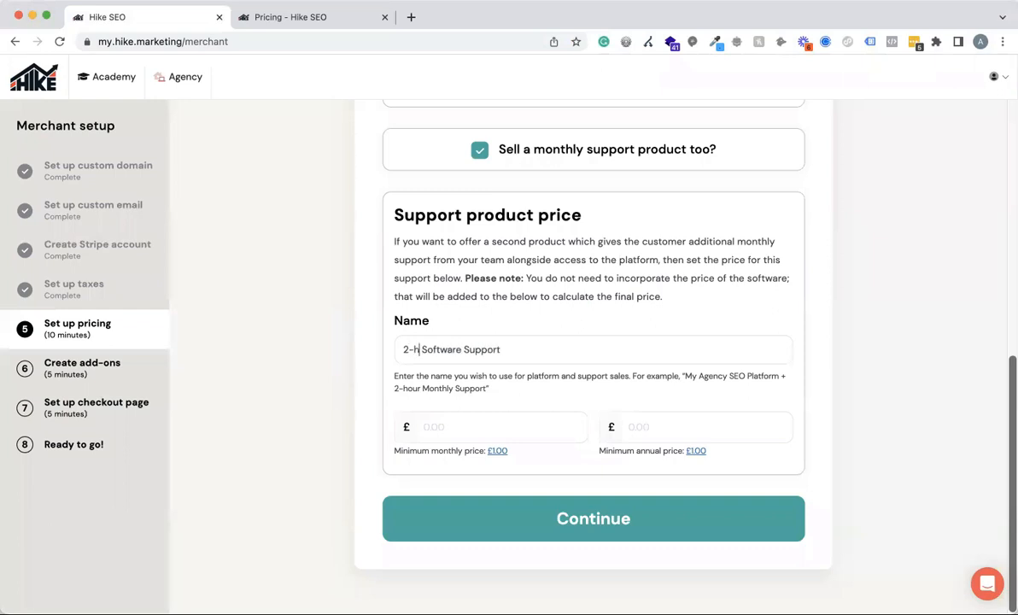
Set the support product's monthly price to £100.00 and review it alongside the SEO platform price.
click(432, 426)
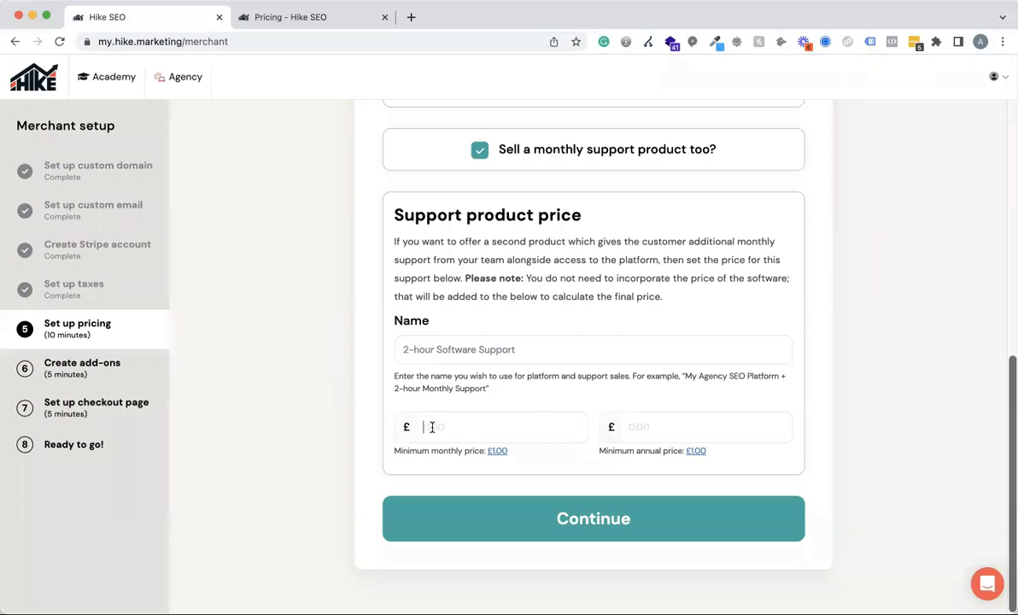
scroll(550, 332, up, 3)
scroll(525, 288, down, 3)
text(100.00)
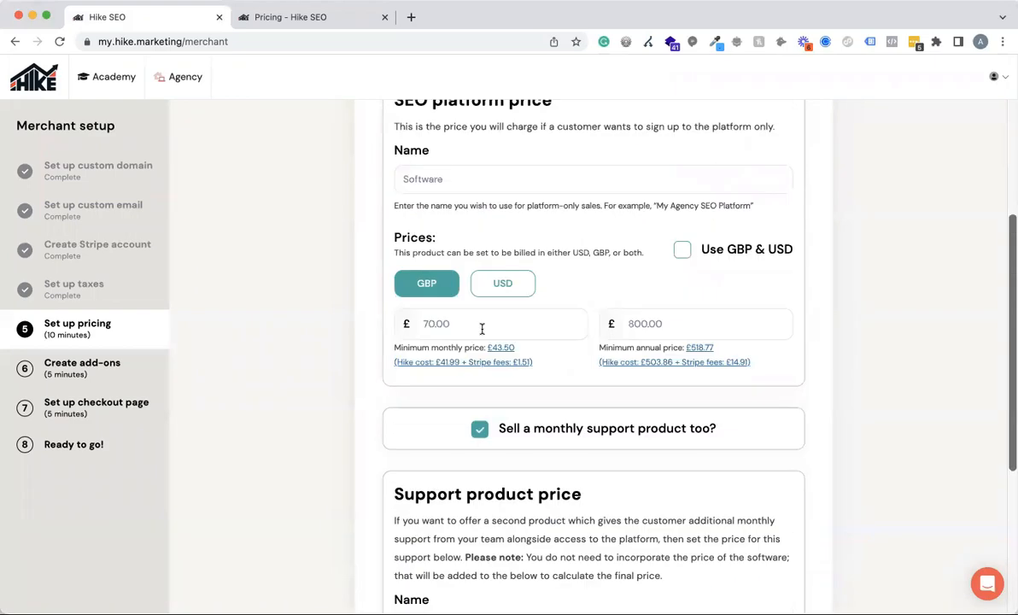
scroll(479, 329, up, 4)
scroll(521, 224, up, 1)
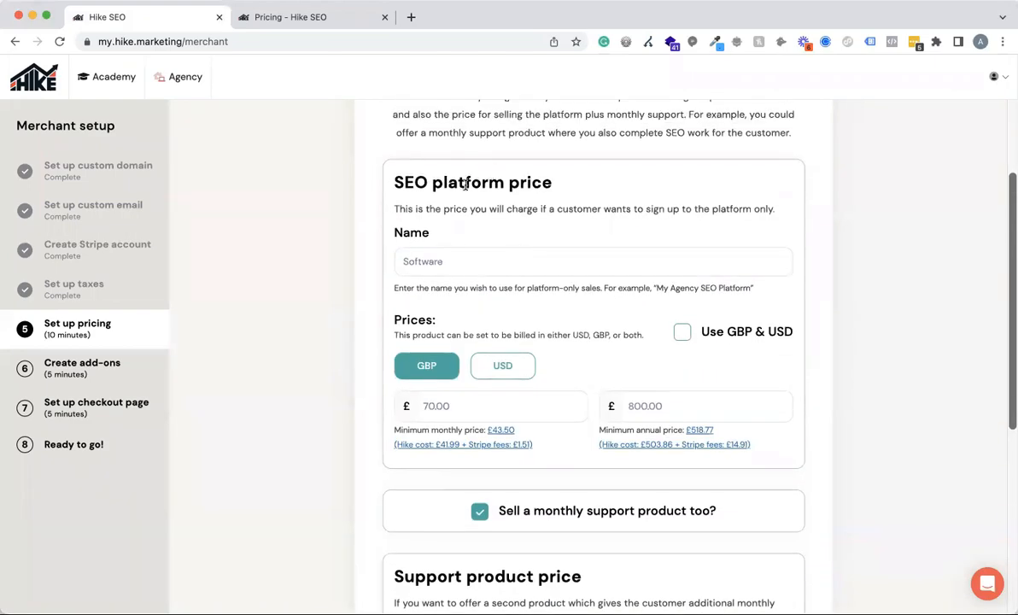
scroll(547, 259, down, 4)
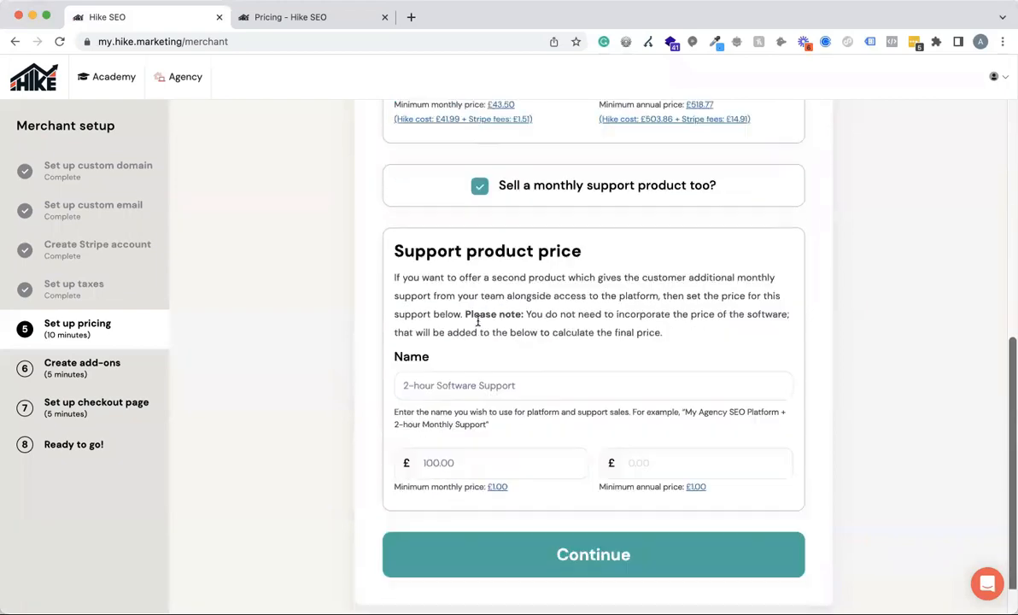
scroll(478, 322, down, 1)
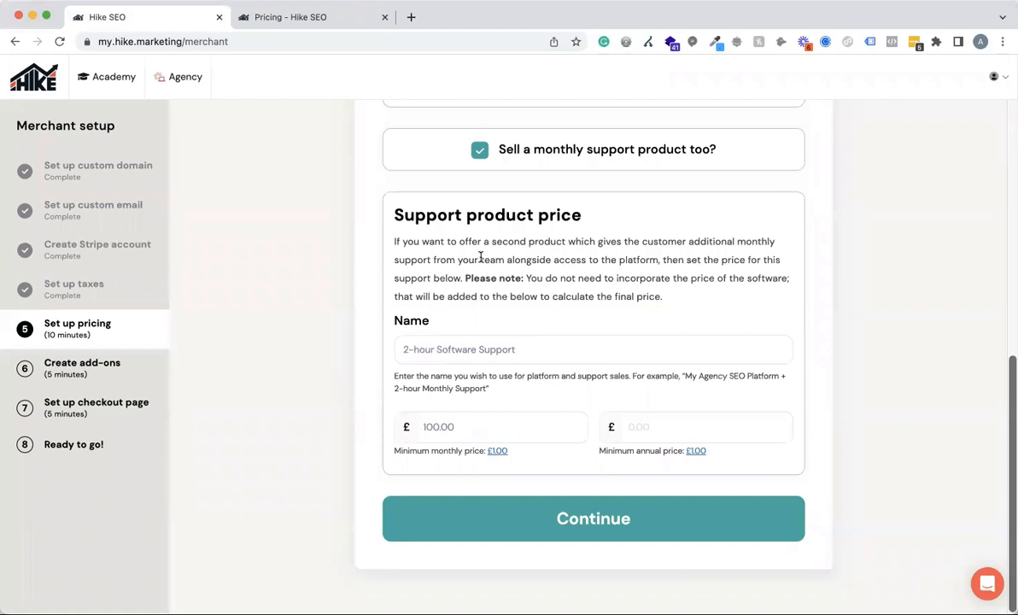
Try £0.50 as the support product's monthly price and restore it to £100.00.
click(475, 430)
drag(470, 426, 357, 426)
text(0.50)
drag(454, 424, 380, 428)
text(100.00)
Set the support product's annual price to £1200.00 and continue to the add-on pricing.
click(702, 427)
text(1200.00)
click(586, 520)
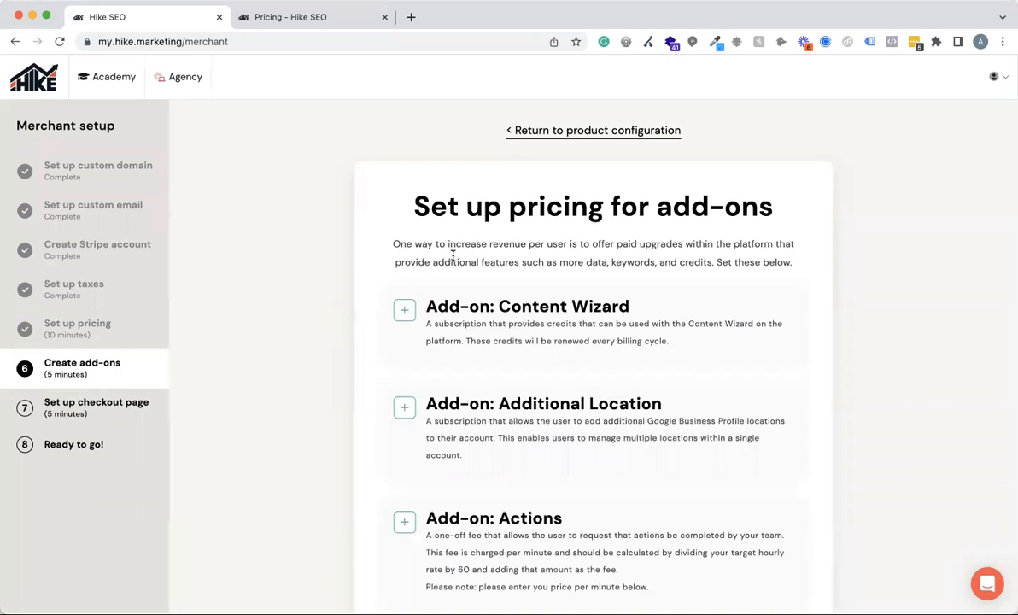
Enable the Content Wizard add-on and highlight its Extra 15 Credits and Unlimited Credits options.
scroll(808, 317, down, 2)
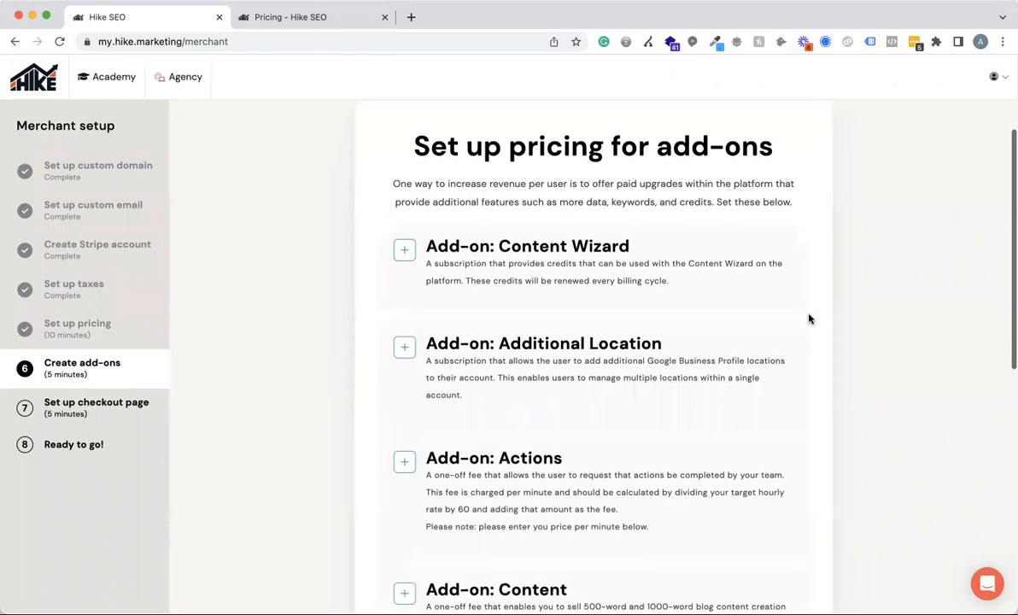
scroll(808, 319, down, 1)
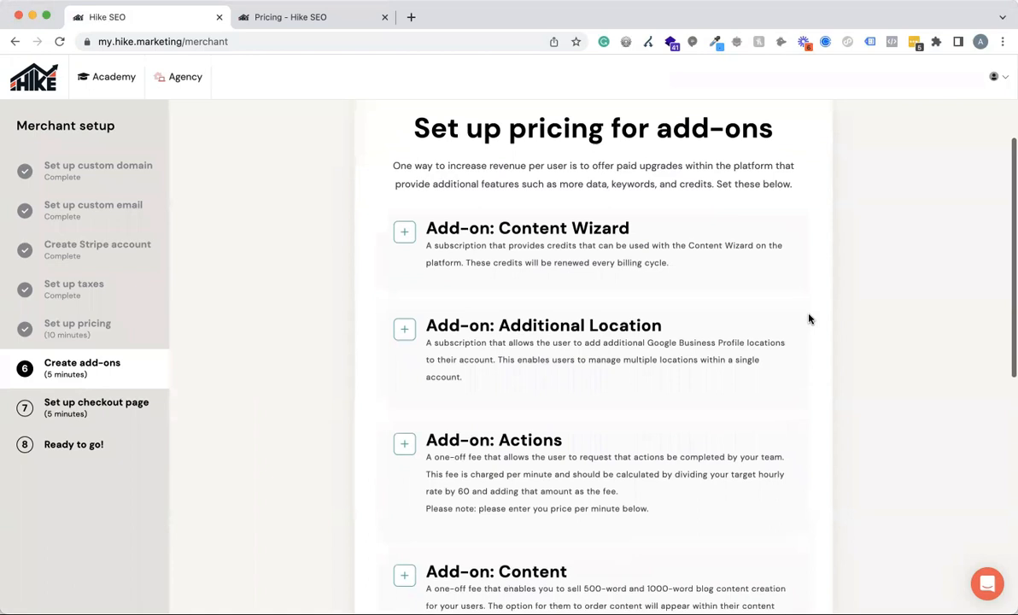
click(403, 239)
scroll(706, 354, down, 1)
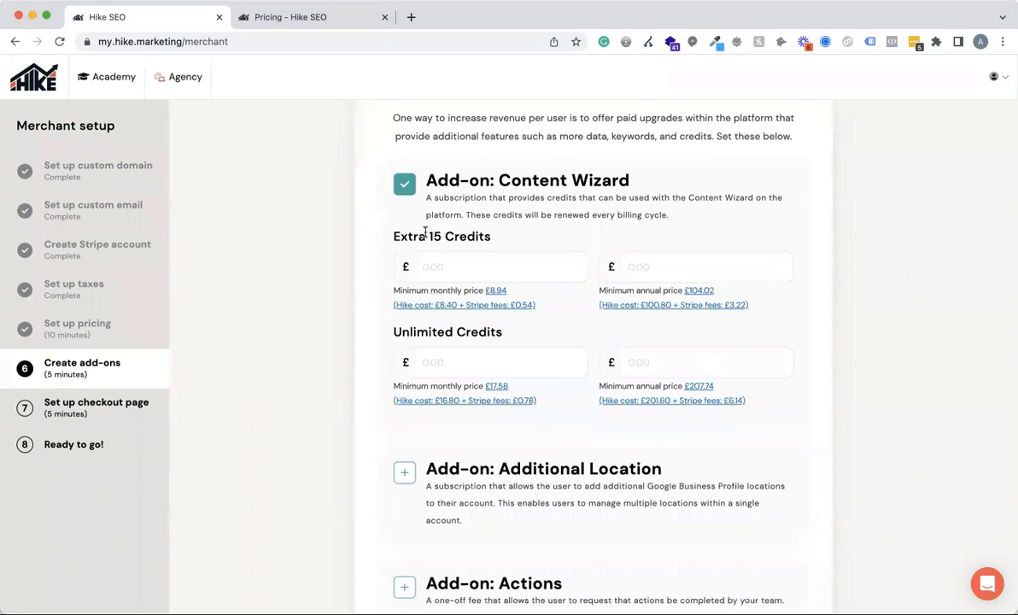
drag(395, 237, 507, 245)
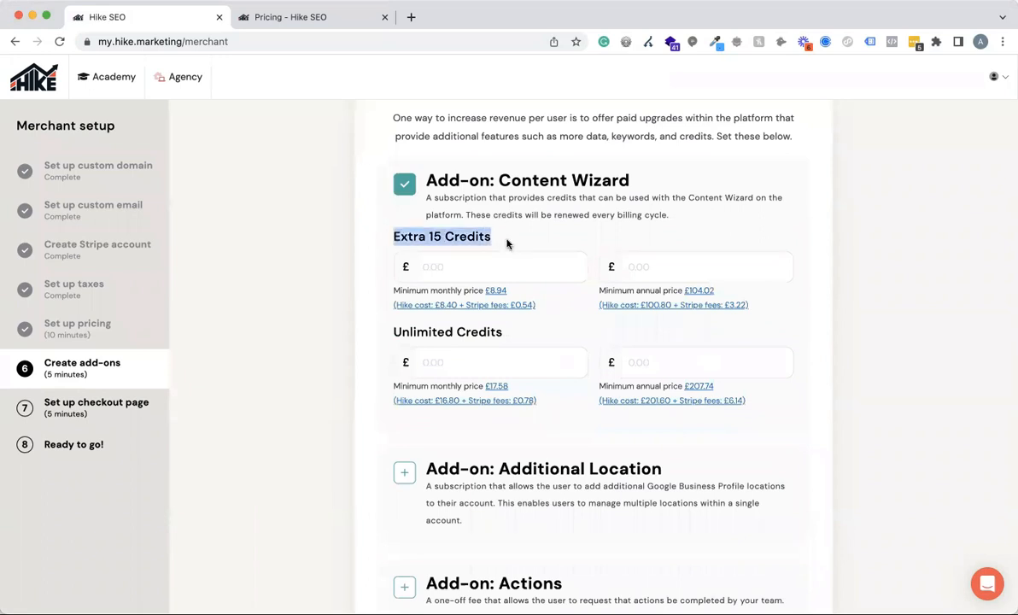
drag(394, 332, 544, 334)
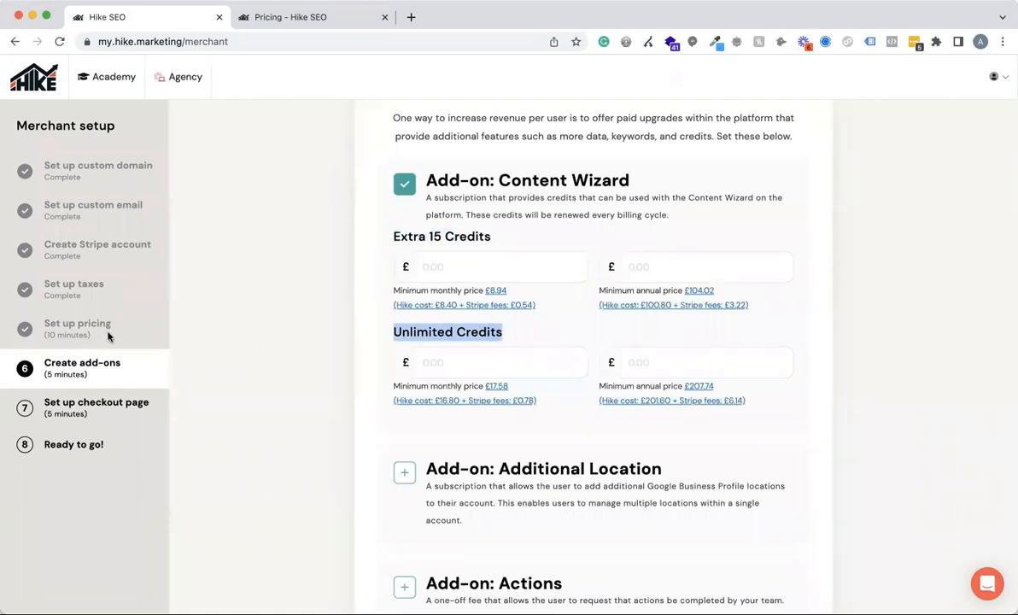
click(334, 266)
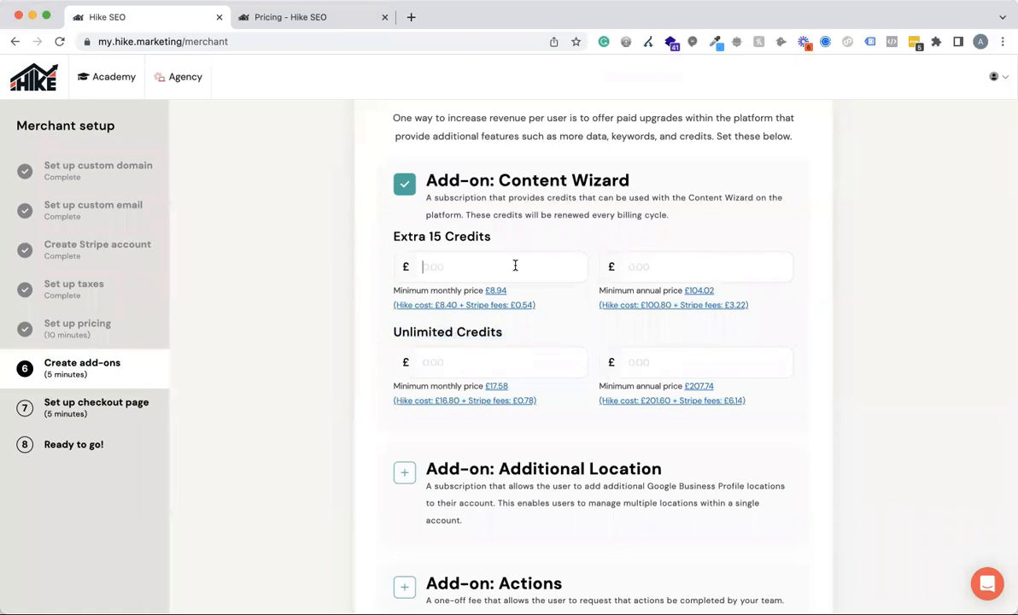
Price the Content Wizard's Extra 15 Credits at £12.50 monthly and £130.00 annually.
text(12.50)
click(685, 265)
text(130.00)
click(674, 267)
key(super+Tab)
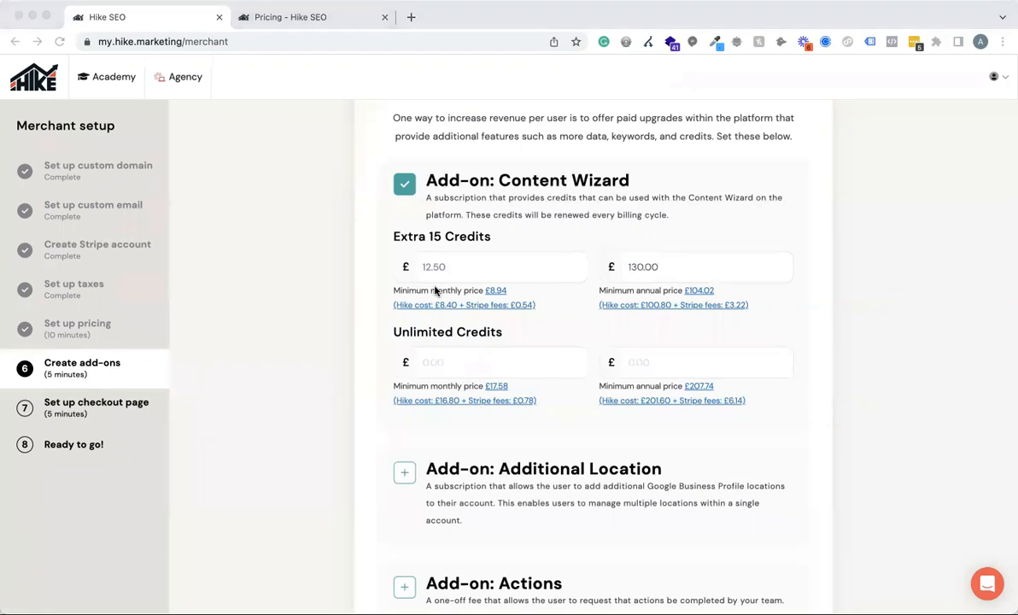
click(633, 290)
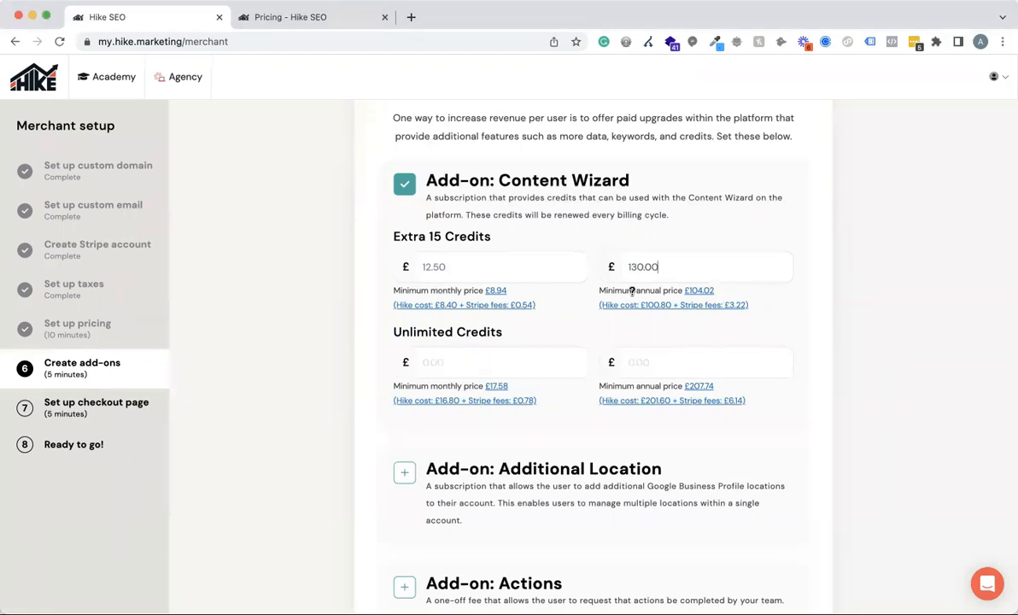
Enable the Actions add-on, try £1.00 as its per-minute price, and change it to £0.50.
scroll(782, 340, down, 5)
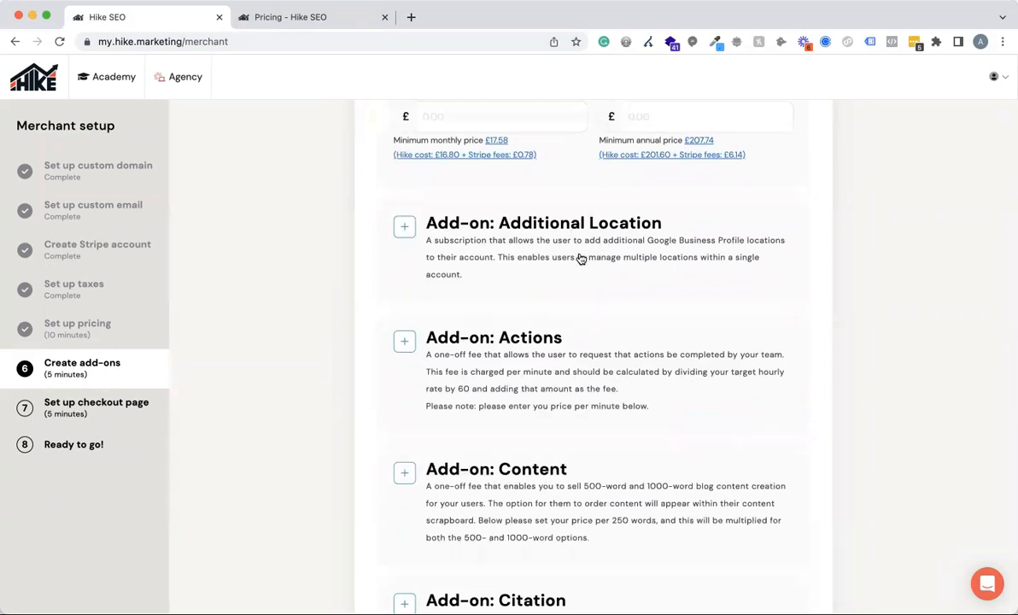
scroll(578, 258, down, 2)
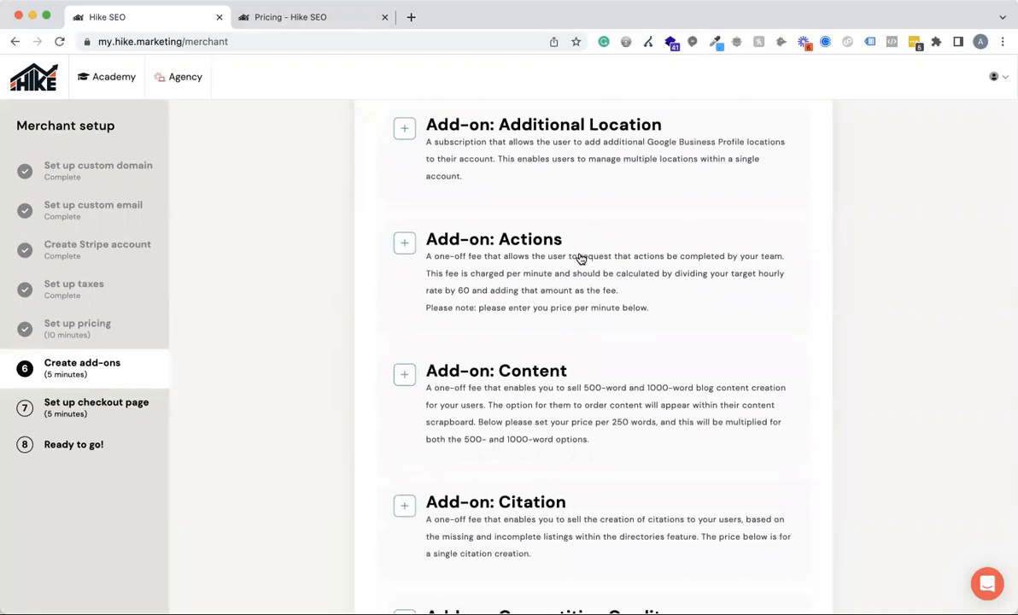
click(405, 243)
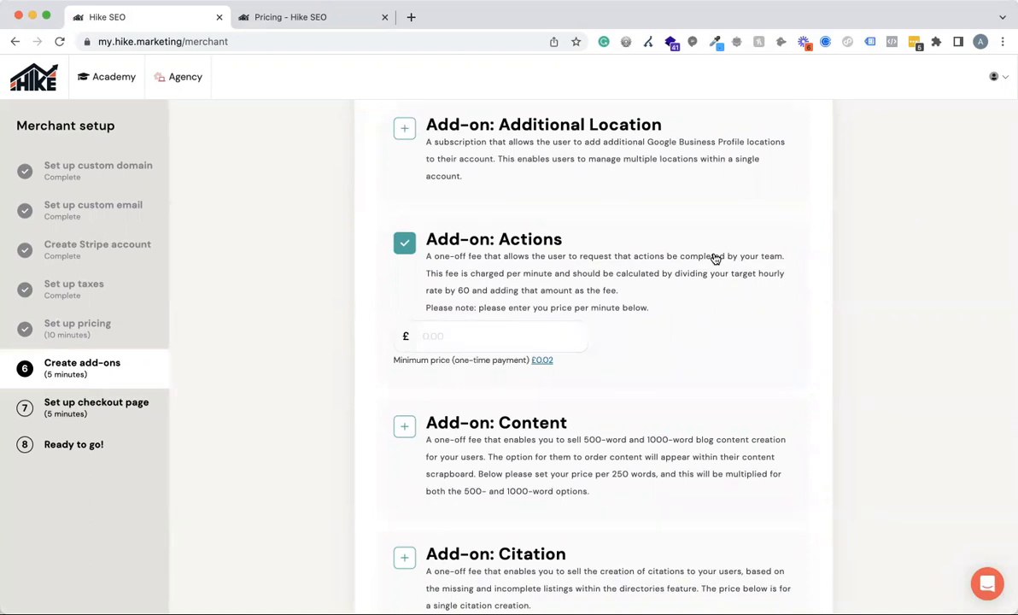
click(444, 339)
click(444, 339)
click(459, 332)
text(1.00)
key(BackSpace)
key(BackSpace)
key(BackSpace)
key(BackSpace)
text(0.50)
scroll(793, 339, down, 1)
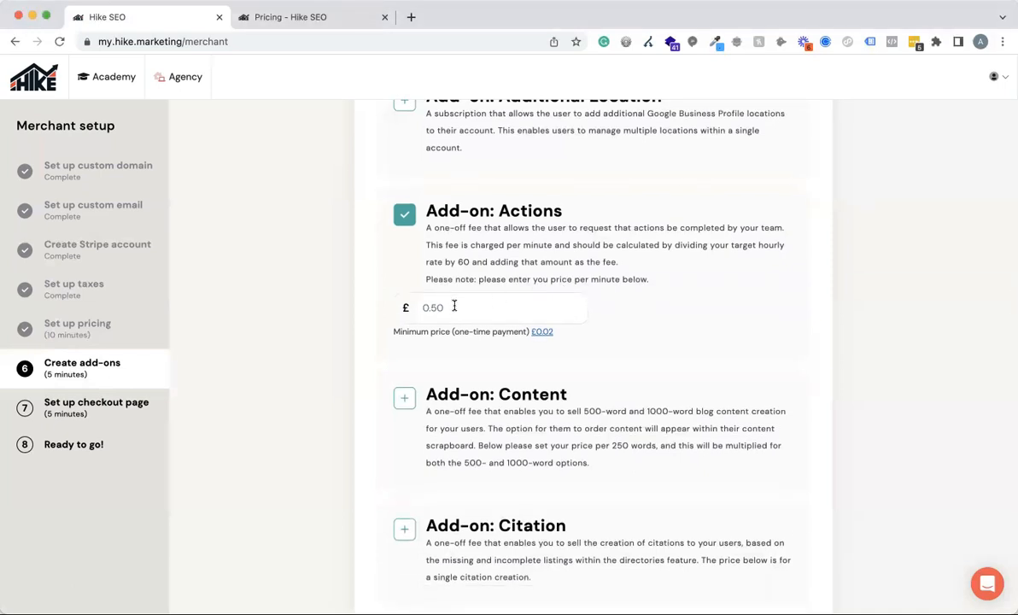
Try £60.00 as the Actions add-on price and disable that add-on.
drag(455, 306, 400, 307)
text(60.00)
scroll(935, 422, down, 1)
scroll(935, 422, down, 1)
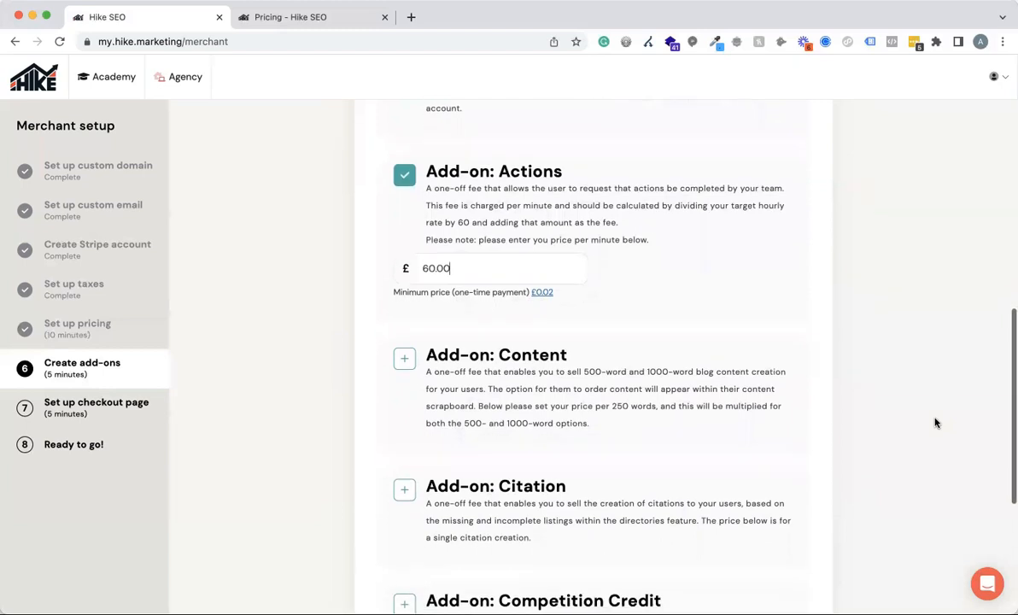
click(405, 167)
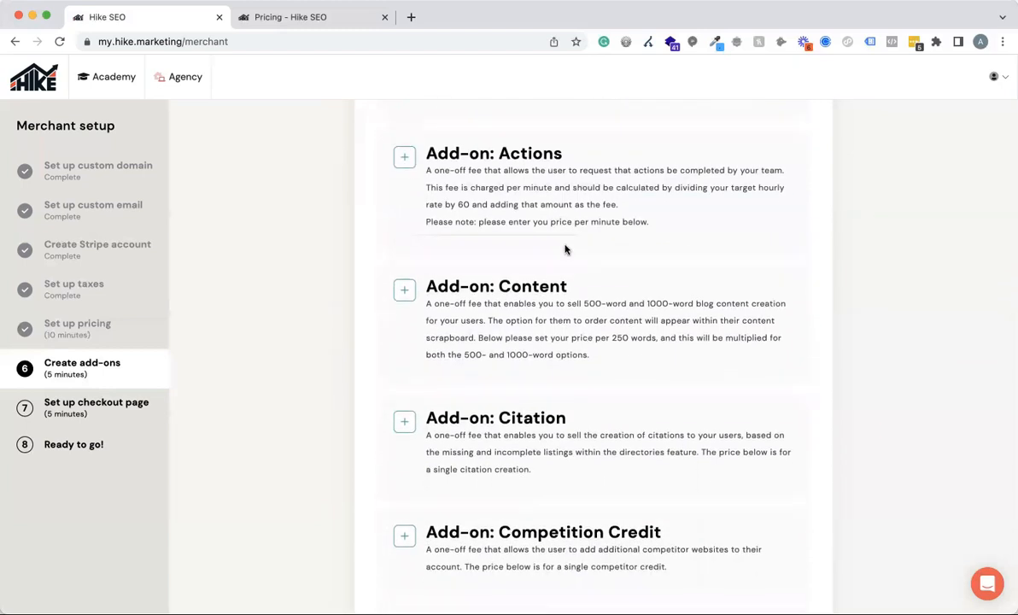
Enable the Content and Citation add-ons one at a time to view their price fields, disabling each again.
click(403, 291)
scroll(646, 328, down, 2)
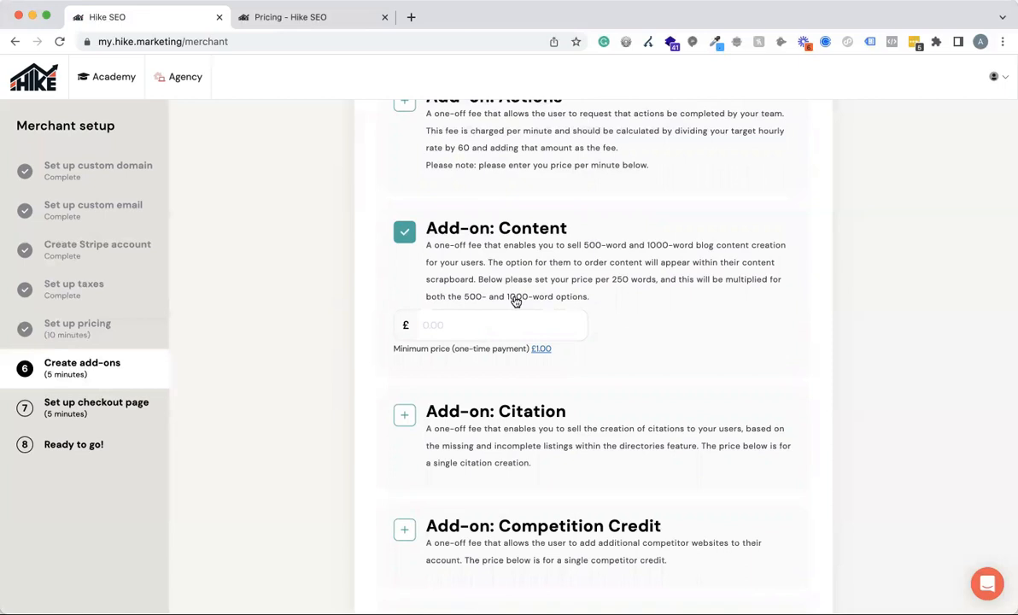
click(404, 231)
scroll(639, 275, down, 3)
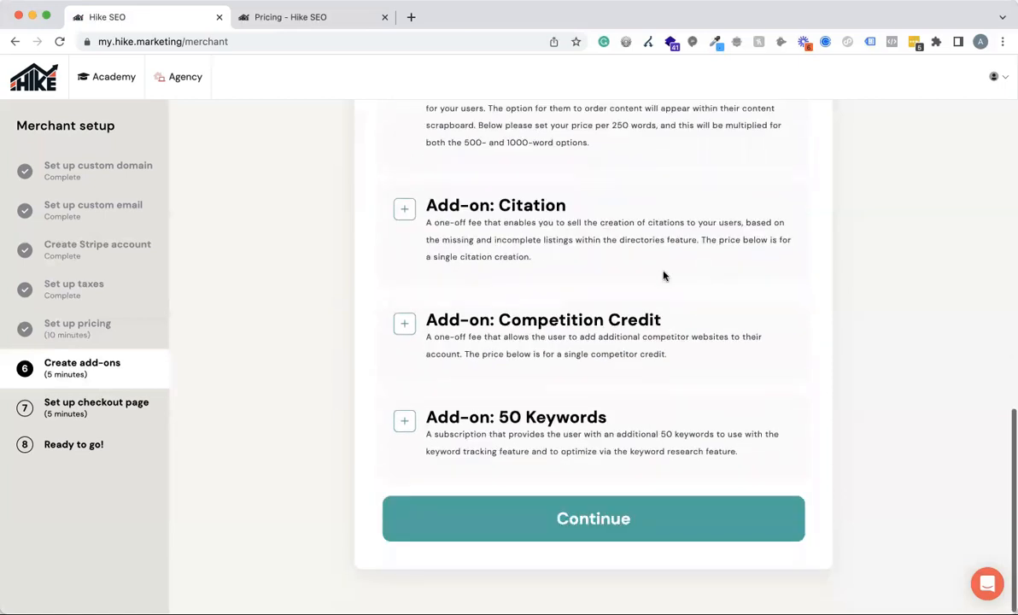
click(405, 209)
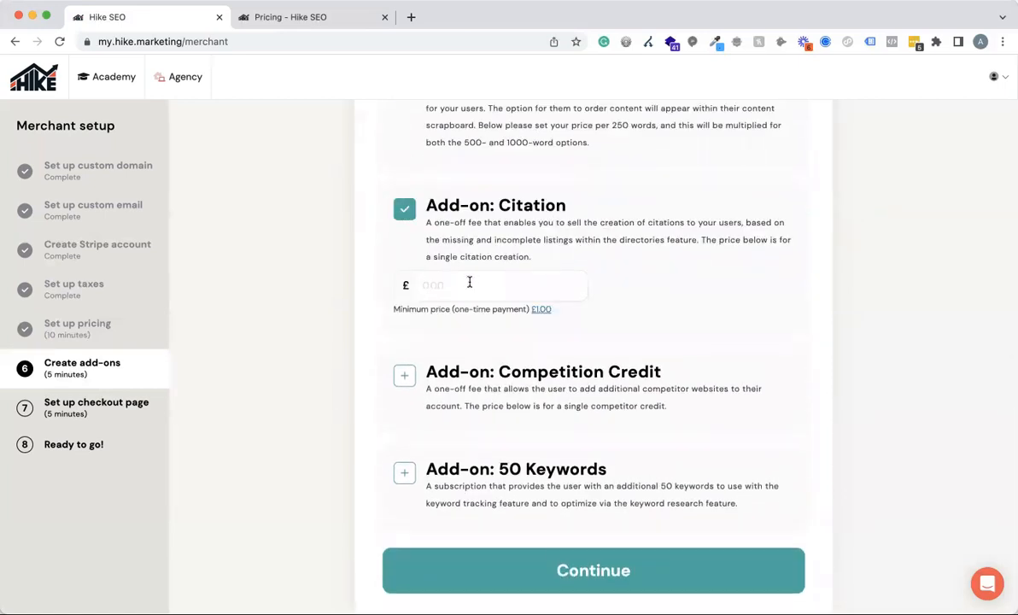
click(405, 210)
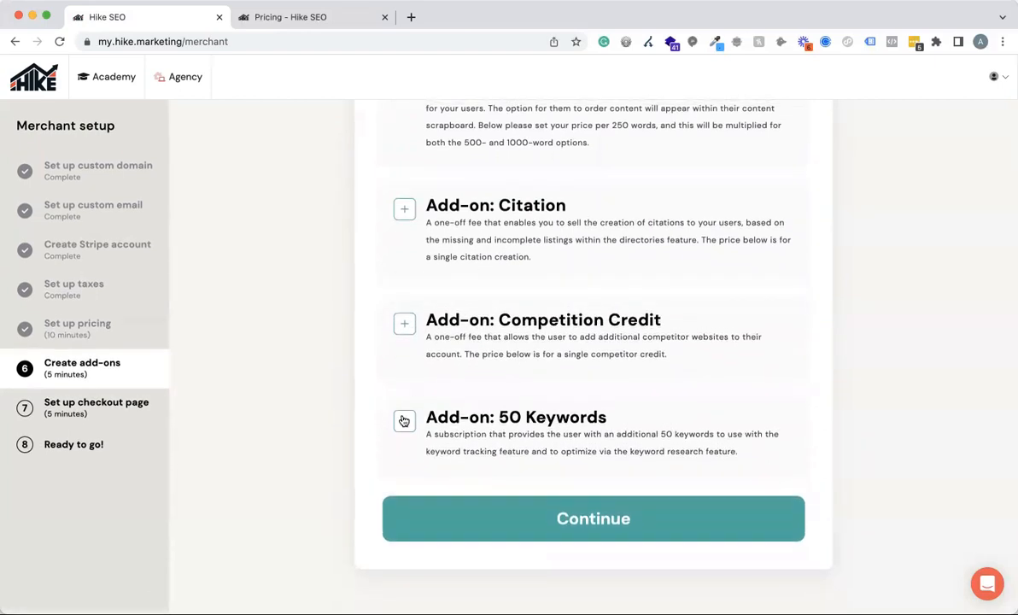
Enable the 50 Keywords add-on at £10.00 monthly and £120.00 annually, and try to submit the add-on pricing.
click(405, 420)
scroll(439, 405, down, 2)
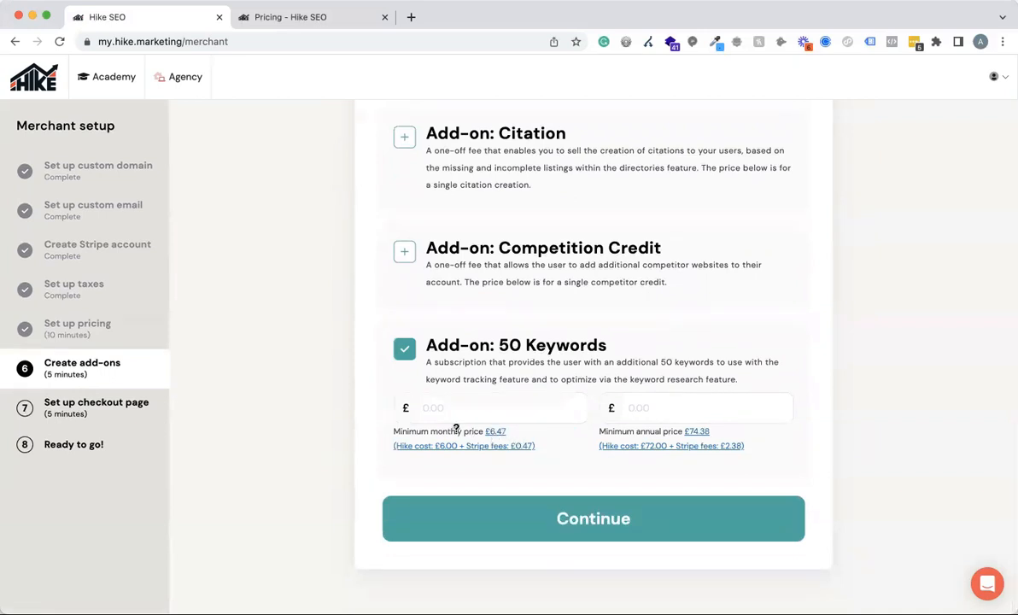
click(427, 408)
text(10.00)
click(642, 407)
text(120.00)
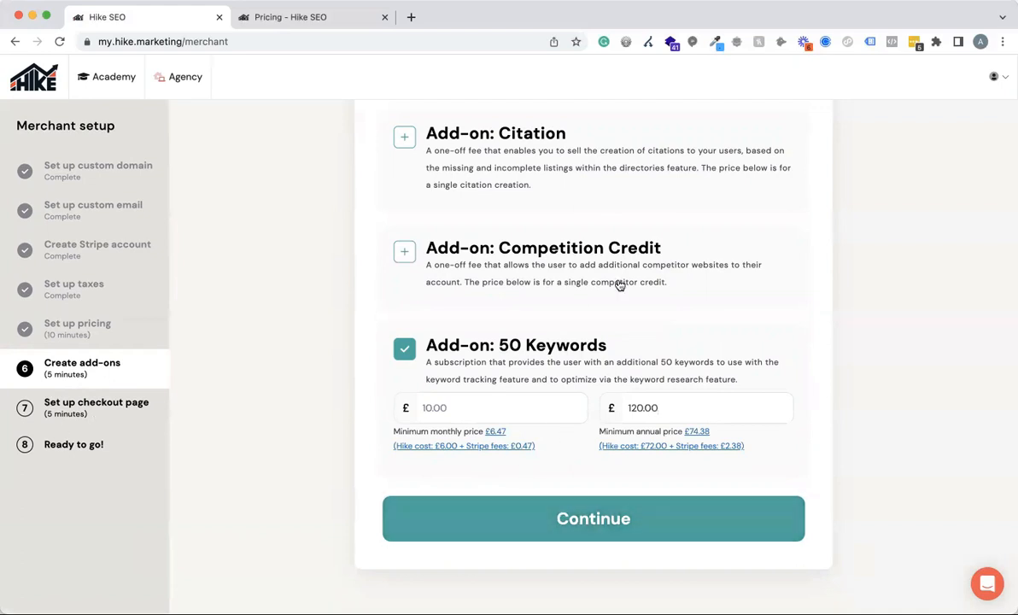
click(590, 518)
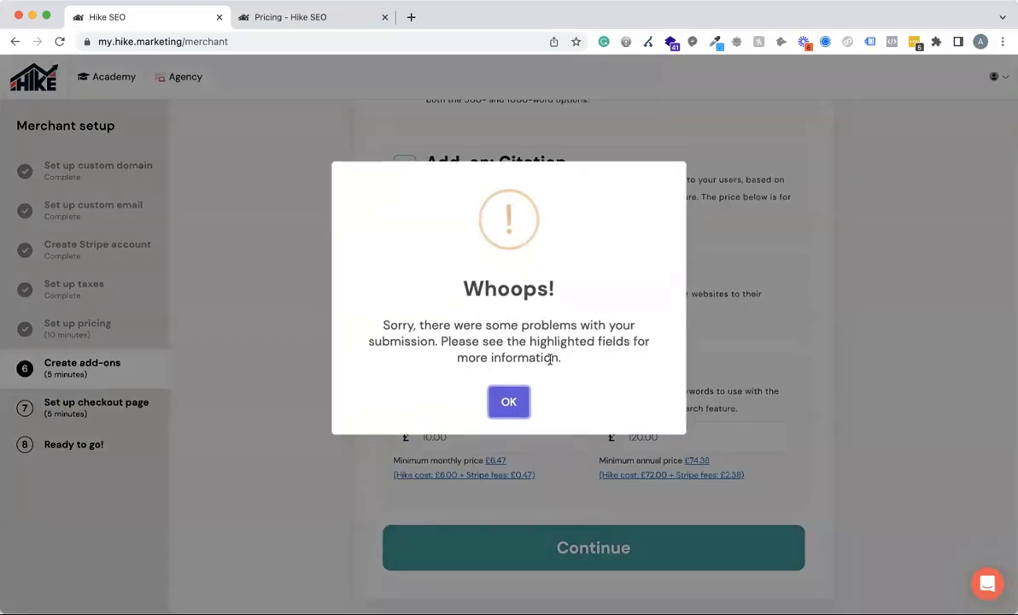
click(506, 403)
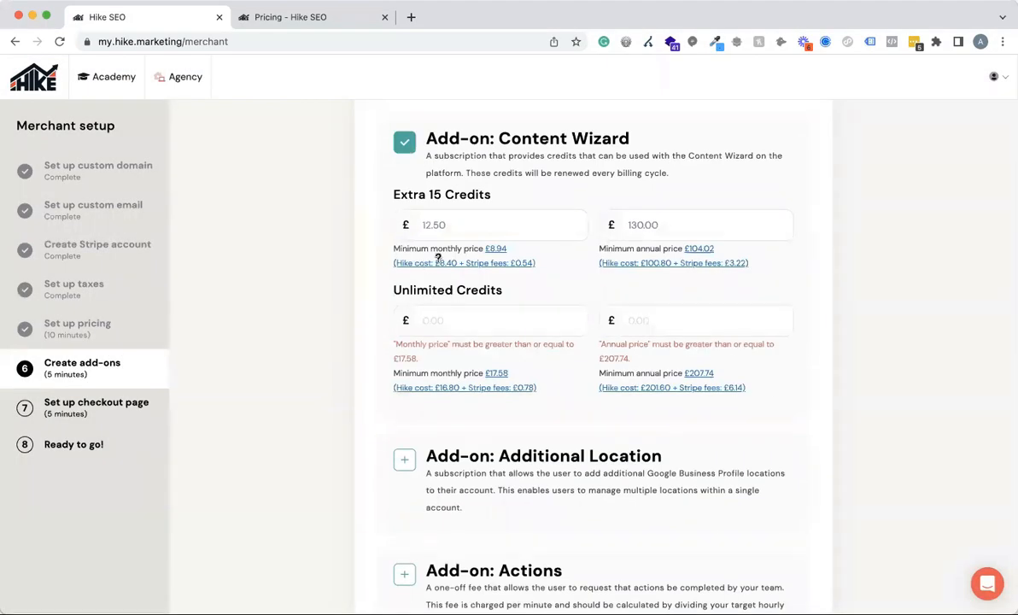
Price the Content Wizard's Unlimited Credits at £30.00 monthly and £220.00 annually.
scroll(484, 336, down, 15)
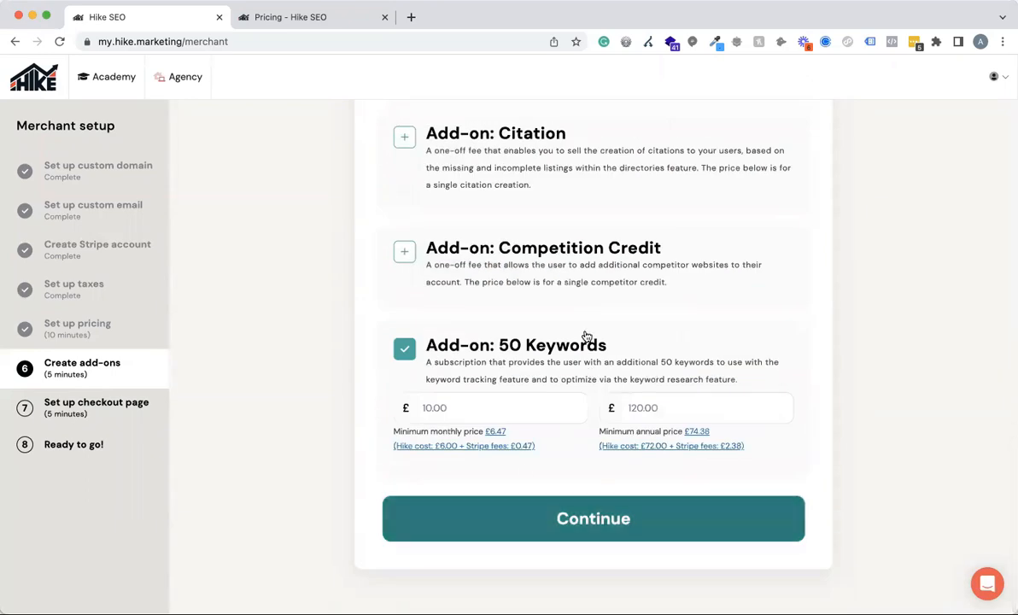
scroll(563, 272, up, 15)
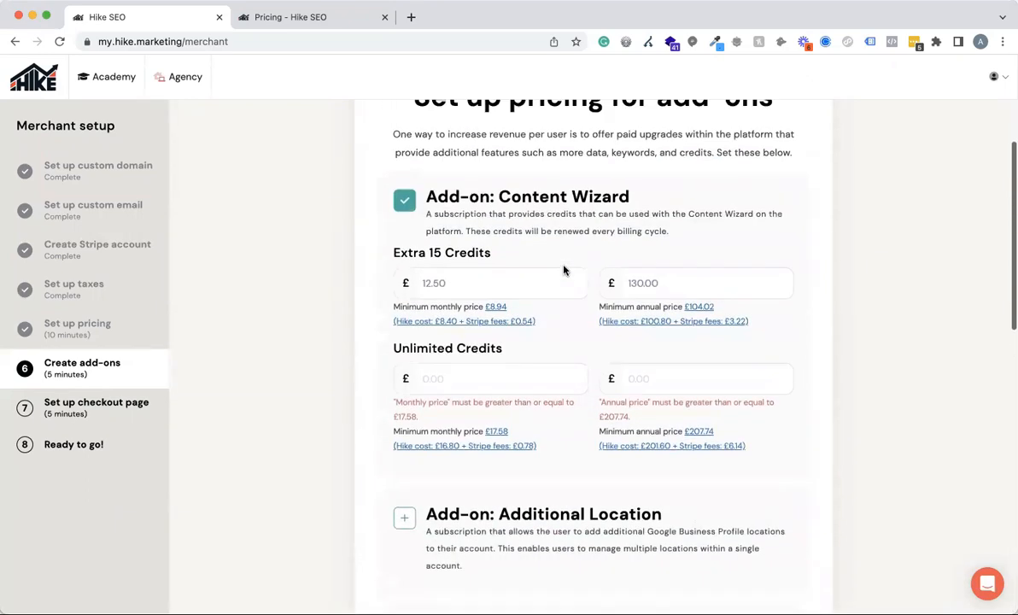
click(447, 380)
text(30.00)
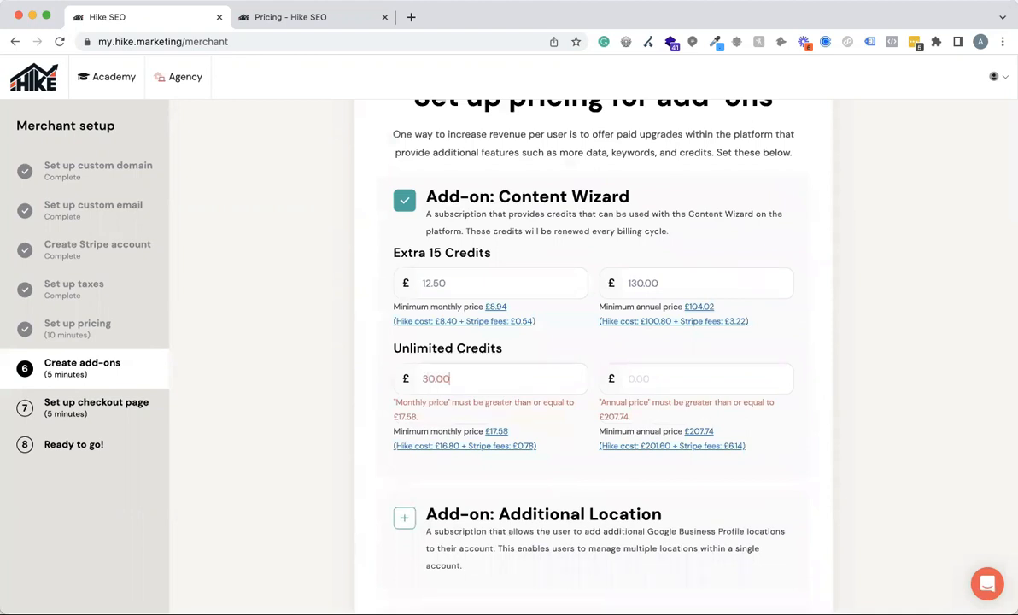
click(646, 372)
text(220.00)
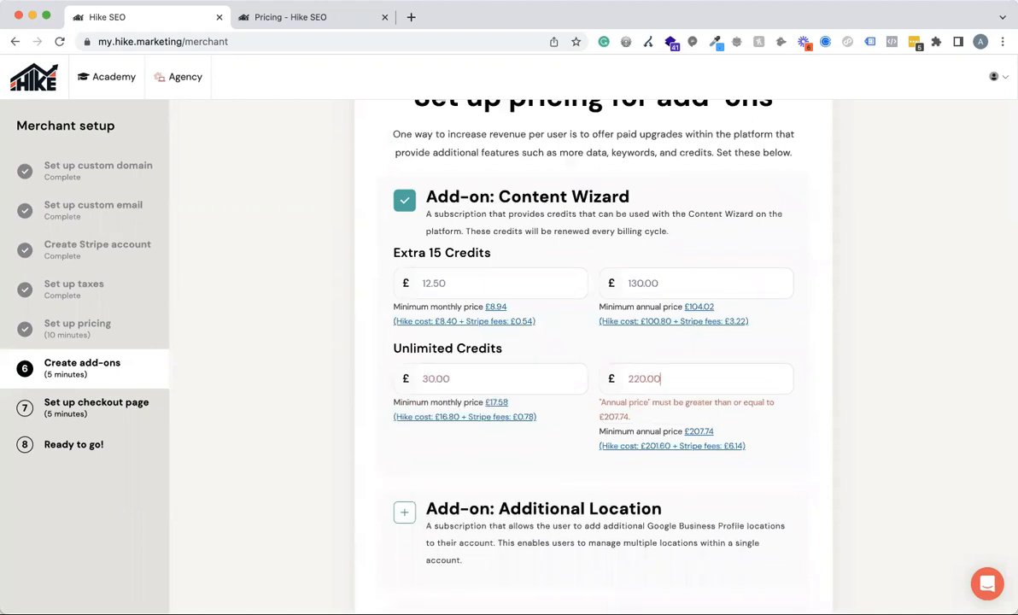
Submit the add-on pricing and proceed to the checkout page setup.
scroll(893, 391, down, 10)
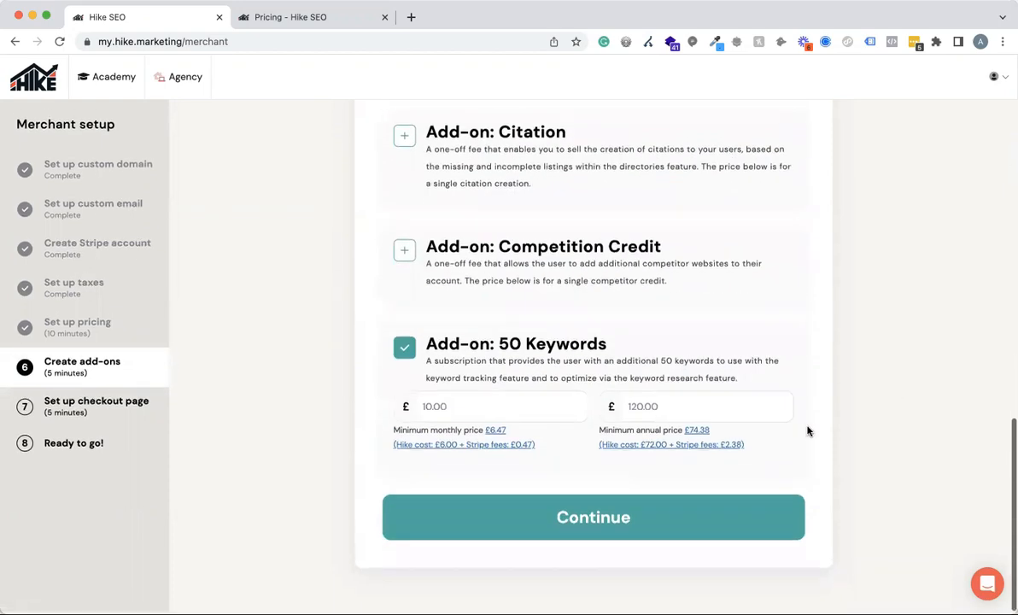
click(611, 529)
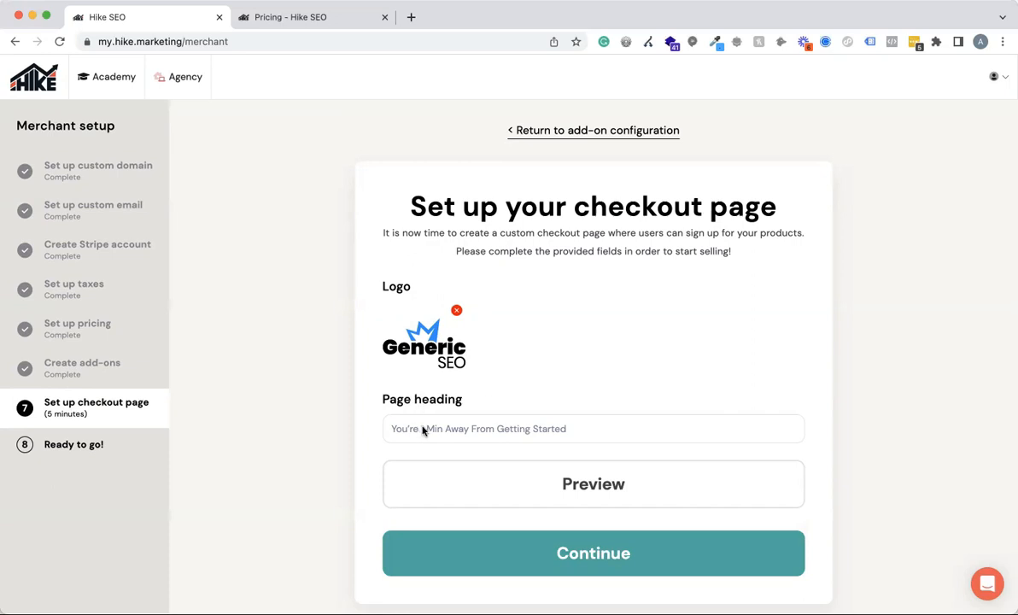
Preview the registration page, examine its heading and account creation form, and close the preview.
click(565, 428)
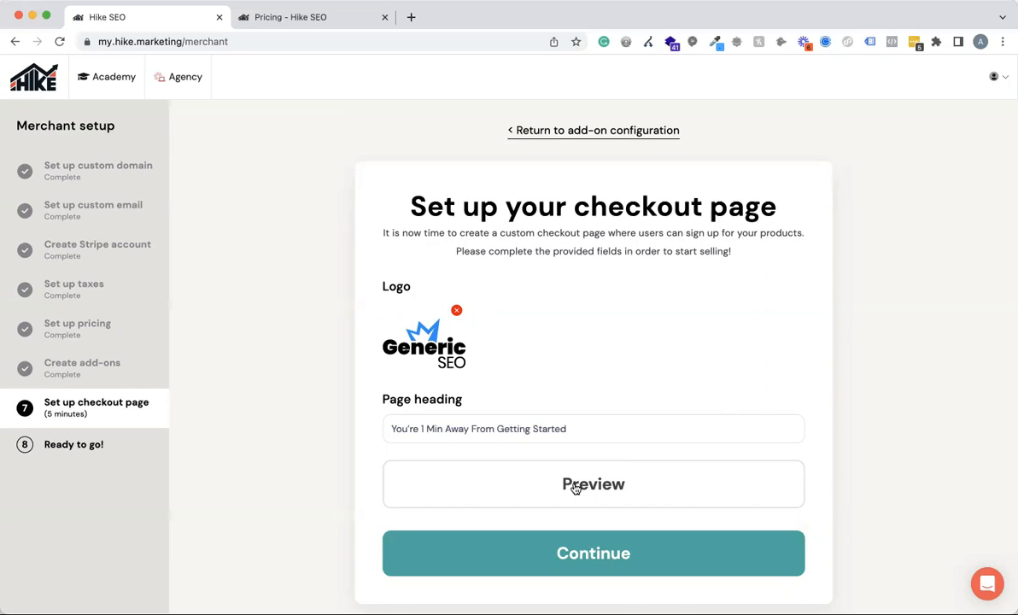
click(576, 488)
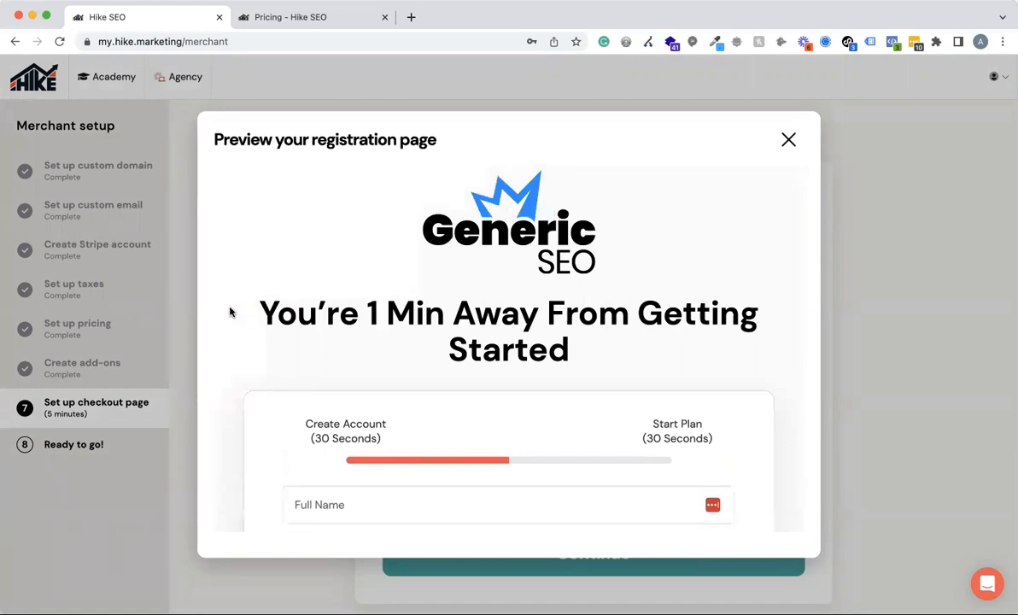
drag(250, 295, 862, 282)
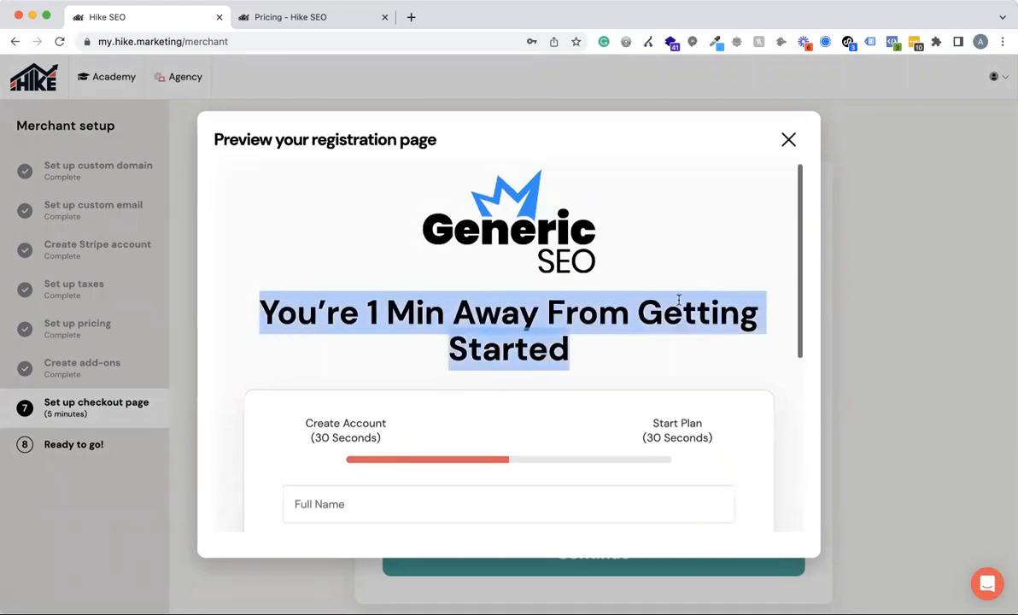
scroll(677, 298, down, 5)
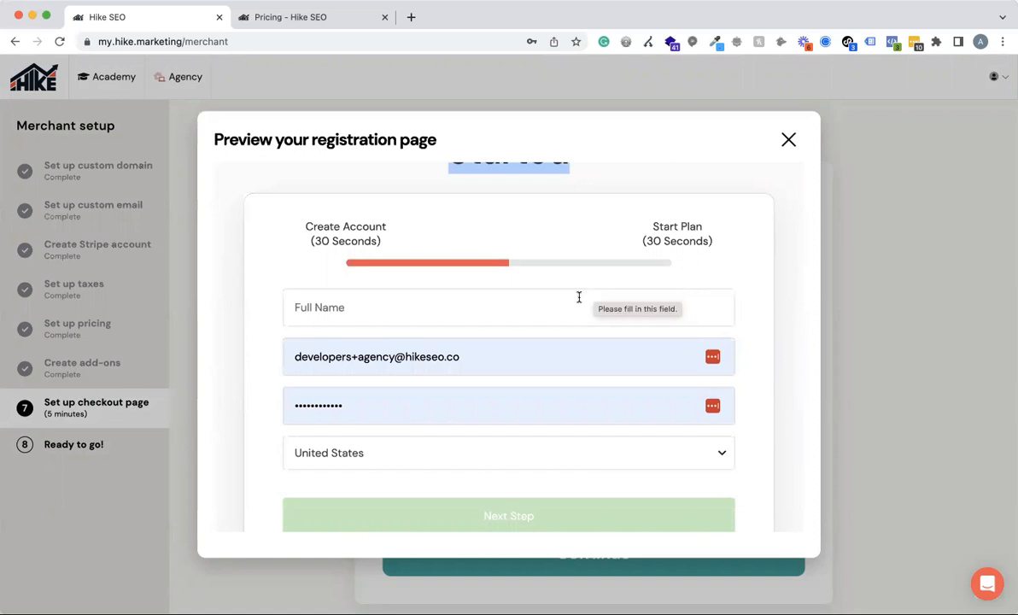
click(377, 315)
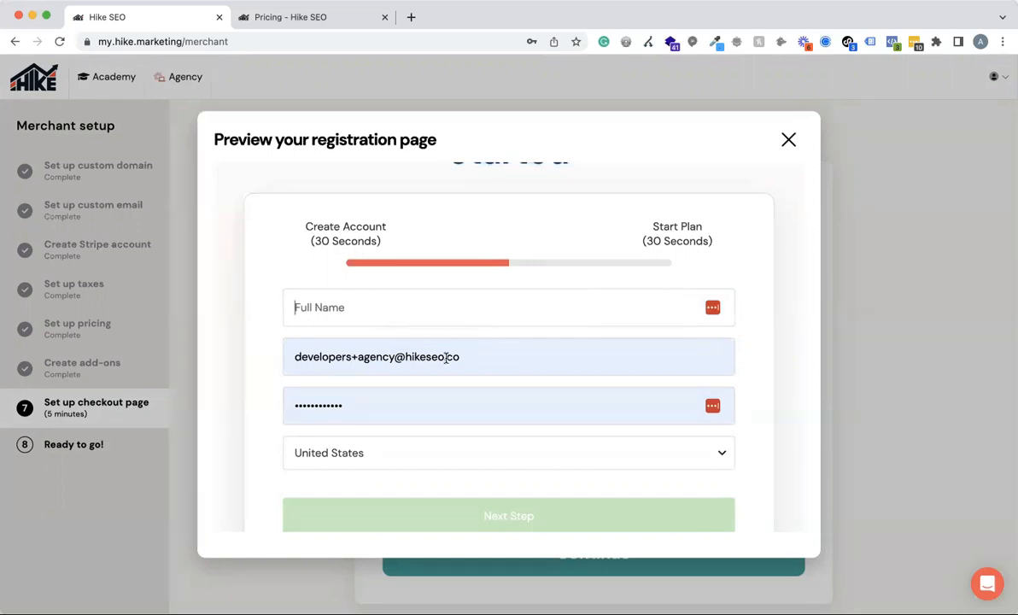
scroll(482, 382, down, 3)
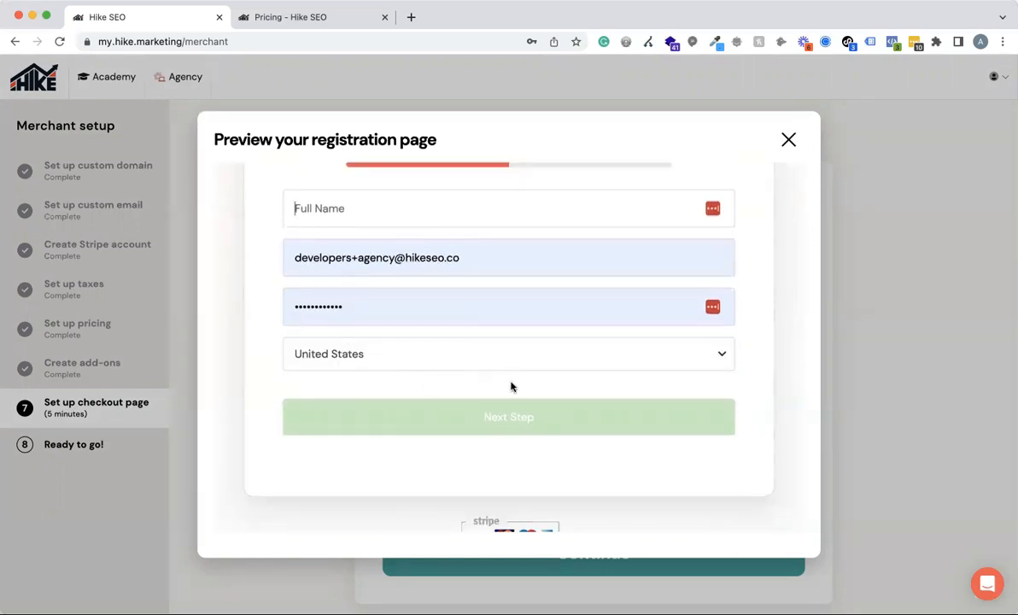
scroll(511, 386, down, 1)
scroll(512, 386, up, 10)
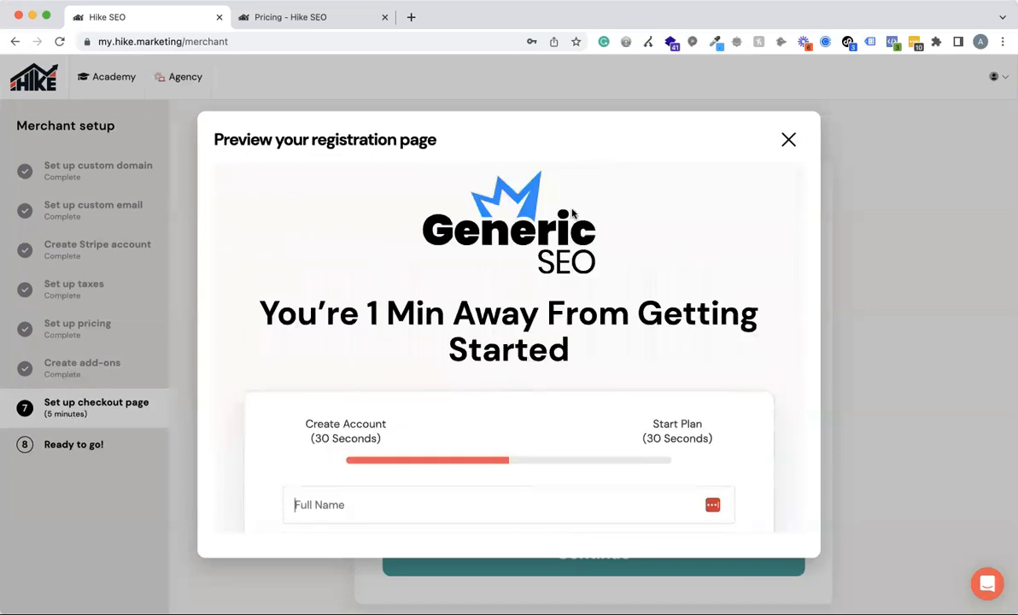
click(787, 139)
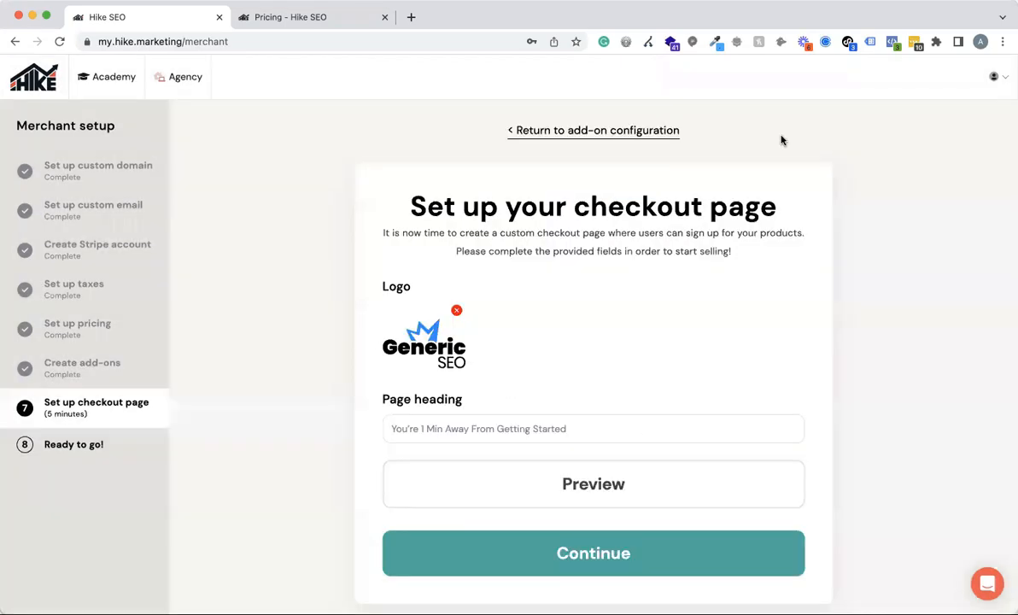
Accept the checkout page setup, look over the product checkout links and proceed to the merchant dashboard.
click(594, 555)
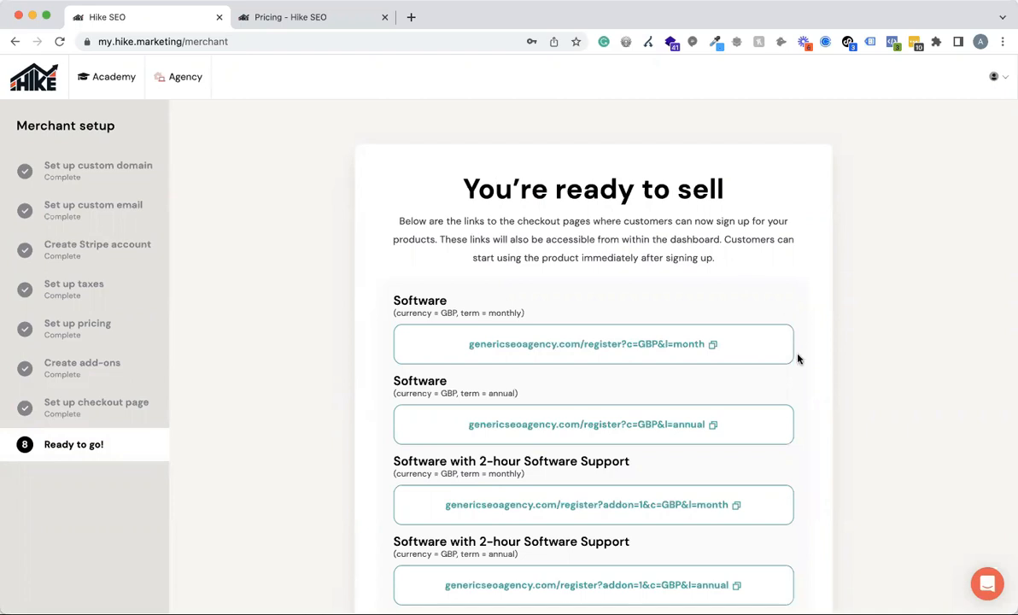
scroll(798, 358, down, 3)
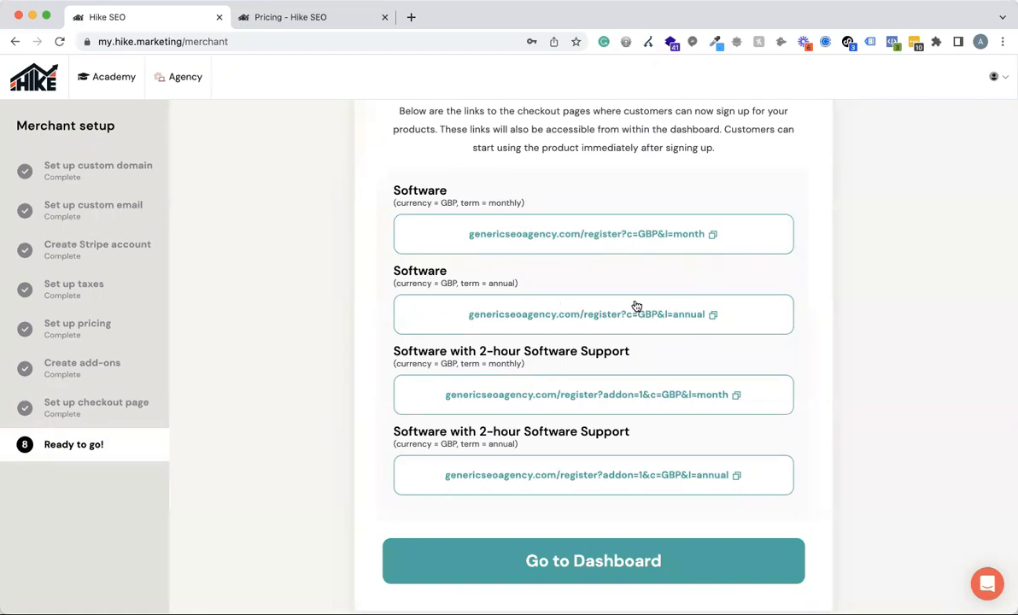
click(603, 561)
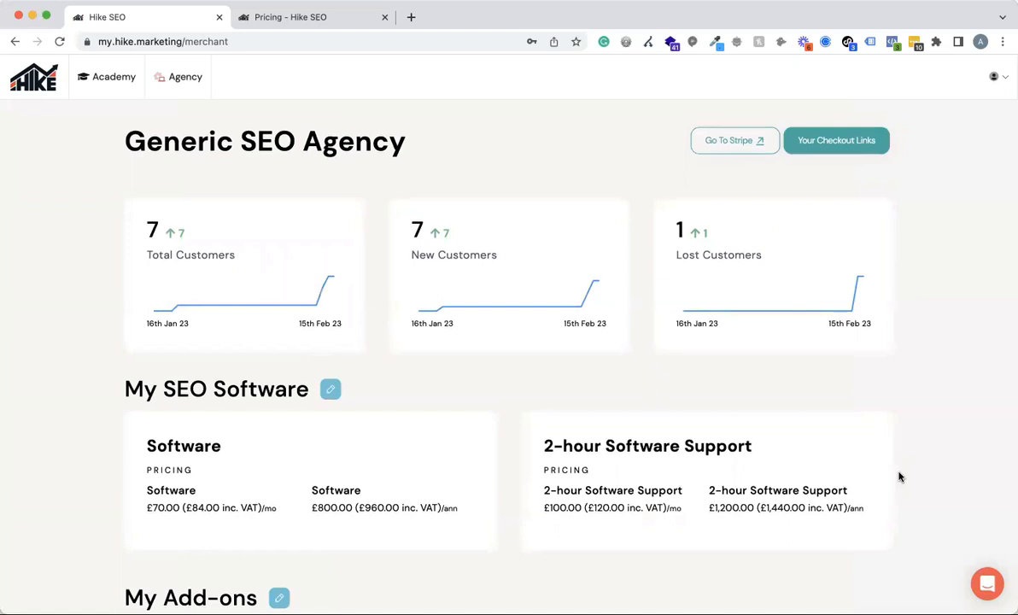
Look over the merchant dashboard and copy the checkout link for Software in GBP with the monthly term.
mouse_move(181, 78)
scroll(930, 349, down, 1)
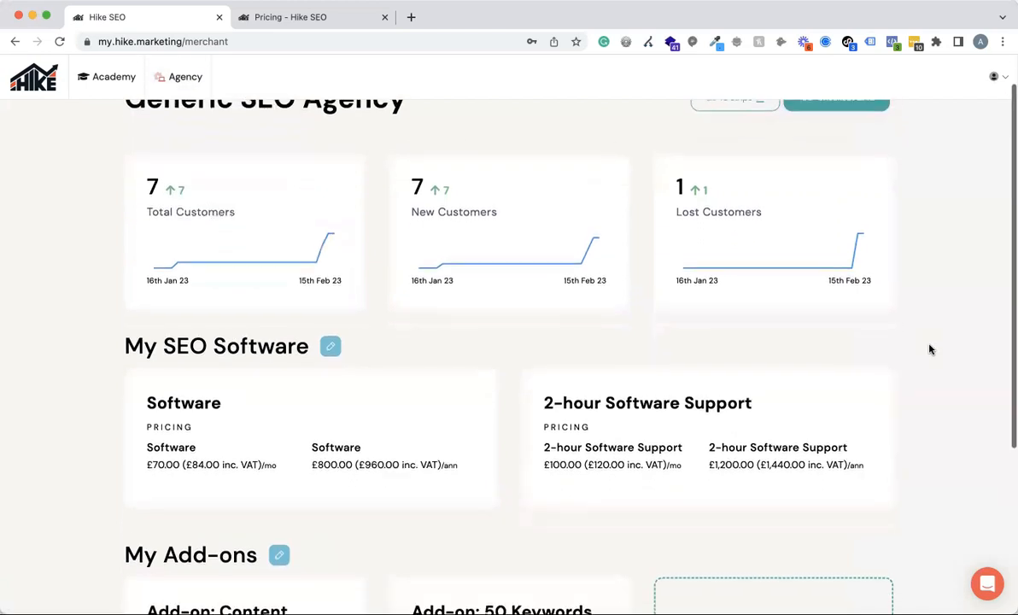
scroll(931, 349, up, 1)
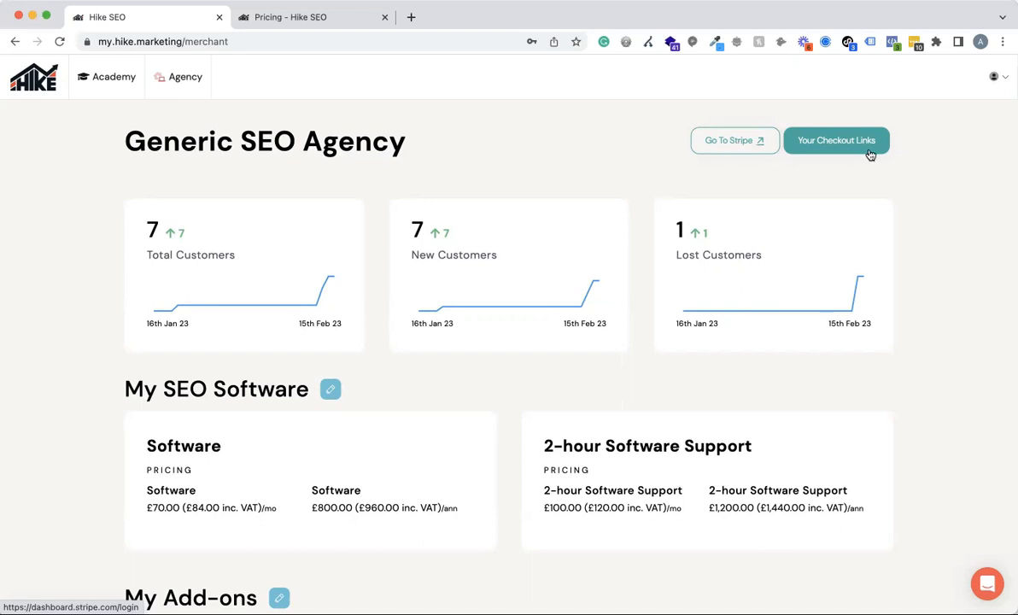
click(841, 145)
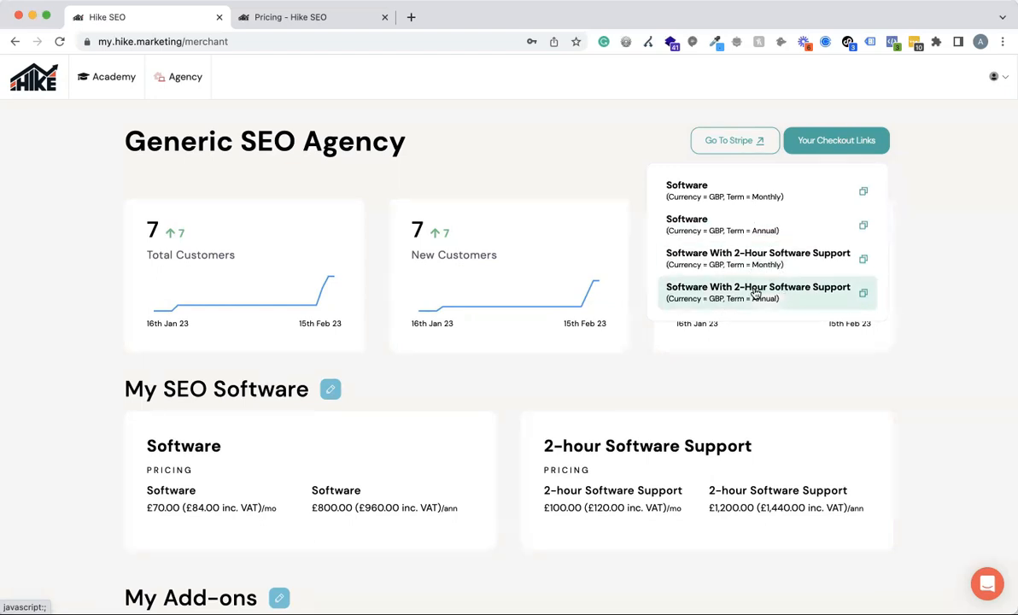
click(827, 203)
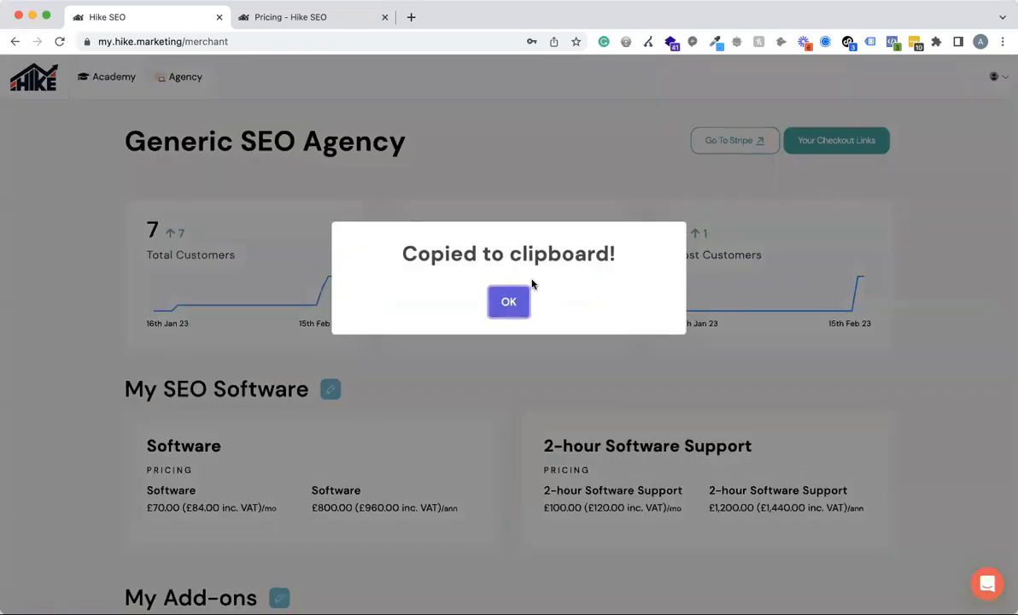
click(506, 298)
Open the copied checkout link in a new browser tab and look over the sign-up page.
click(411, 18)
key(super+v)
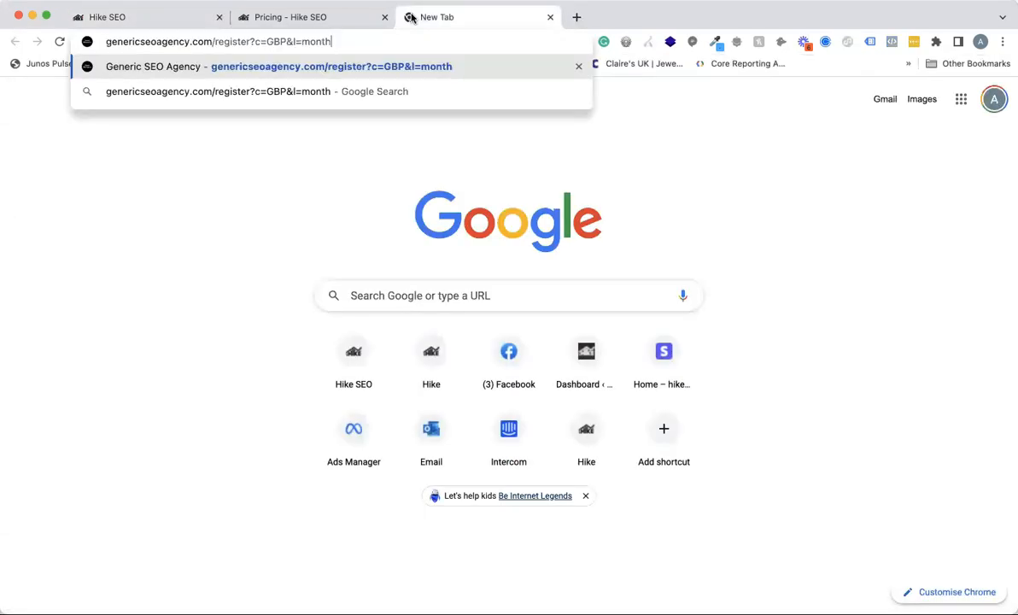
key(Return)
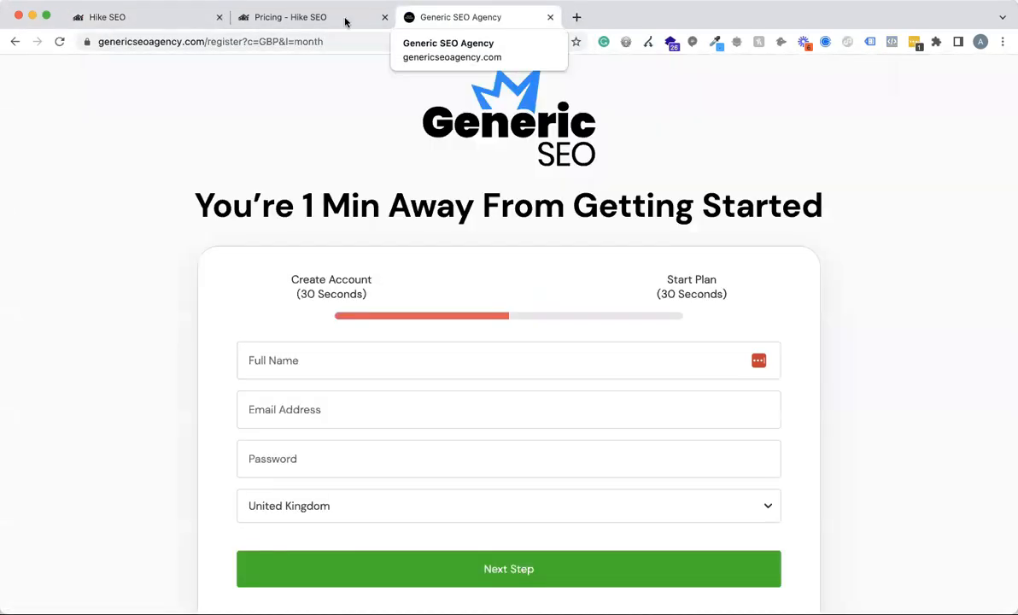
click(368, 38)
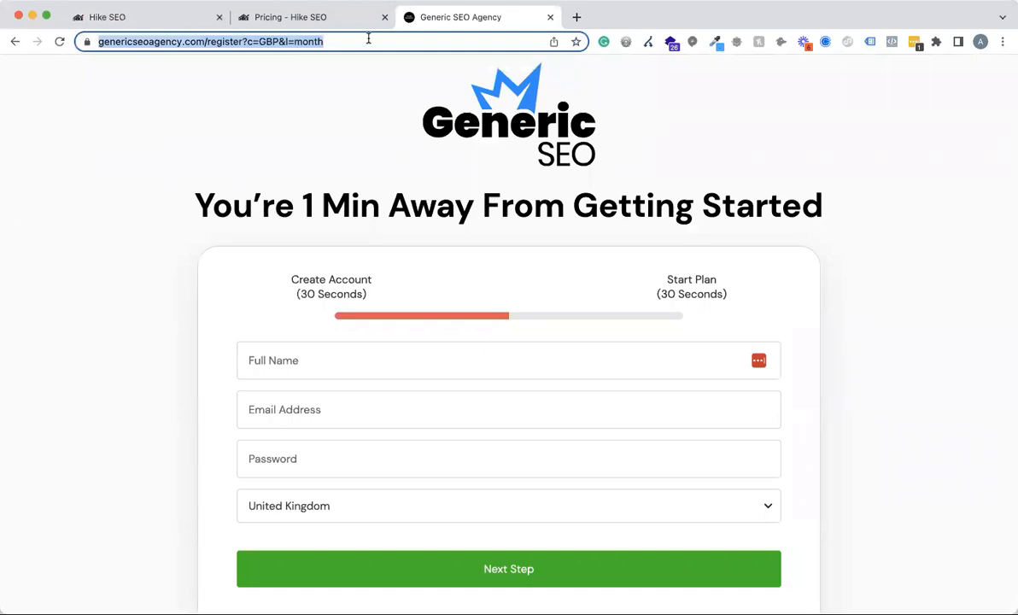
scroll(725, 375, down, 3)
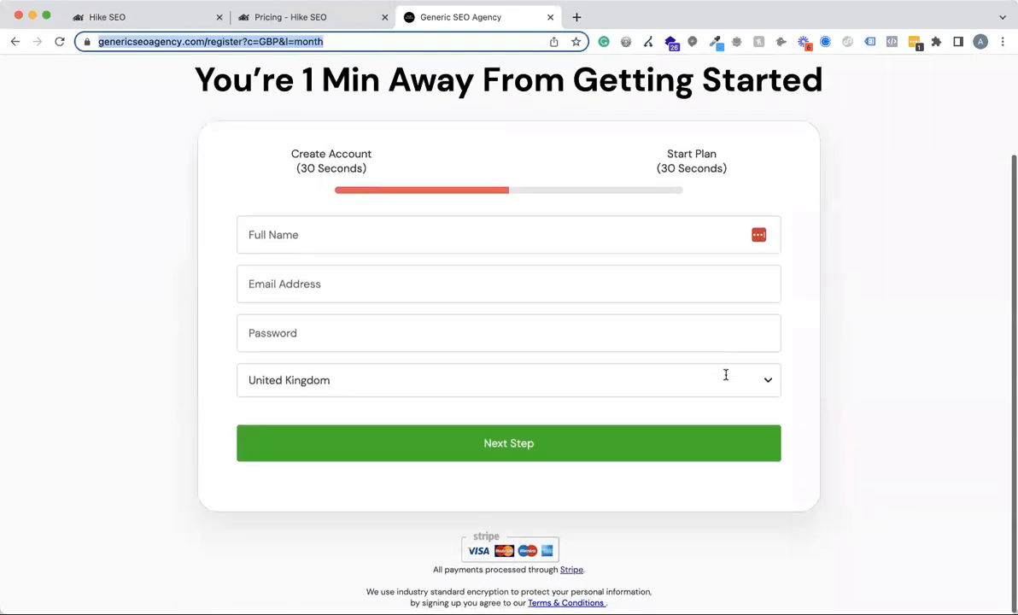
Fill in the sign-up form with a dummy full name, email address and password, and proceed to the Start Plan stage.
scroll(725, 374, up, 2)
click(266, 292)
text(zczxc sdzczxcv)
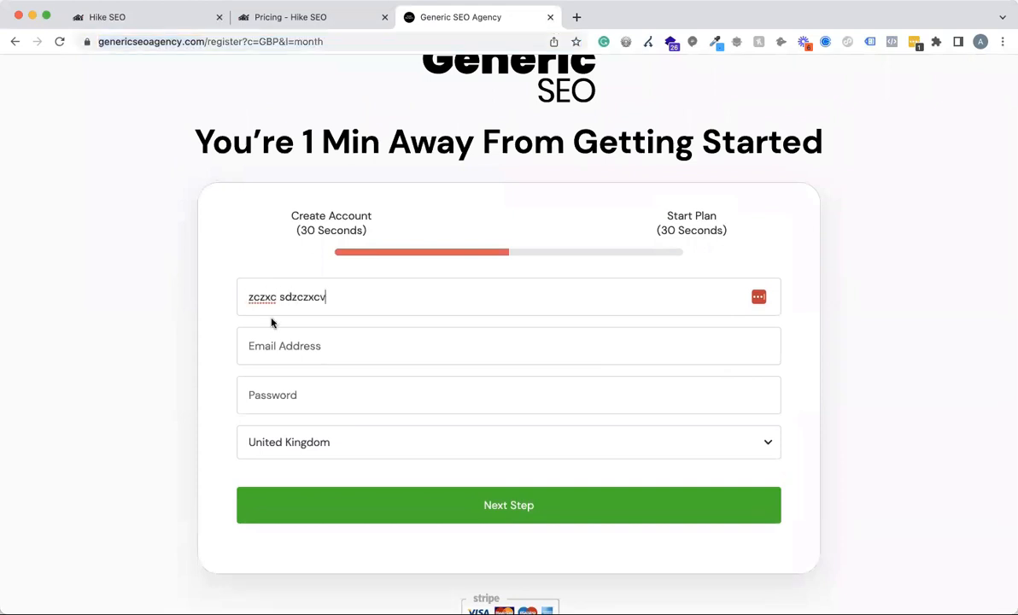
key(Tab)
text(aczxcz@)
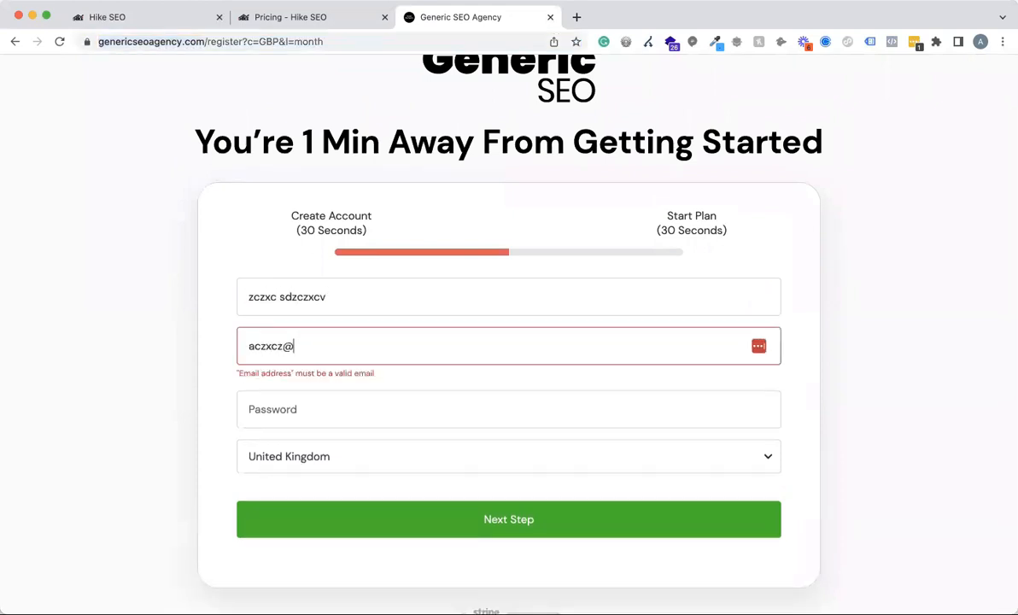
text(`xcasc.com)
click(286, 410)
text(•••••••••••)
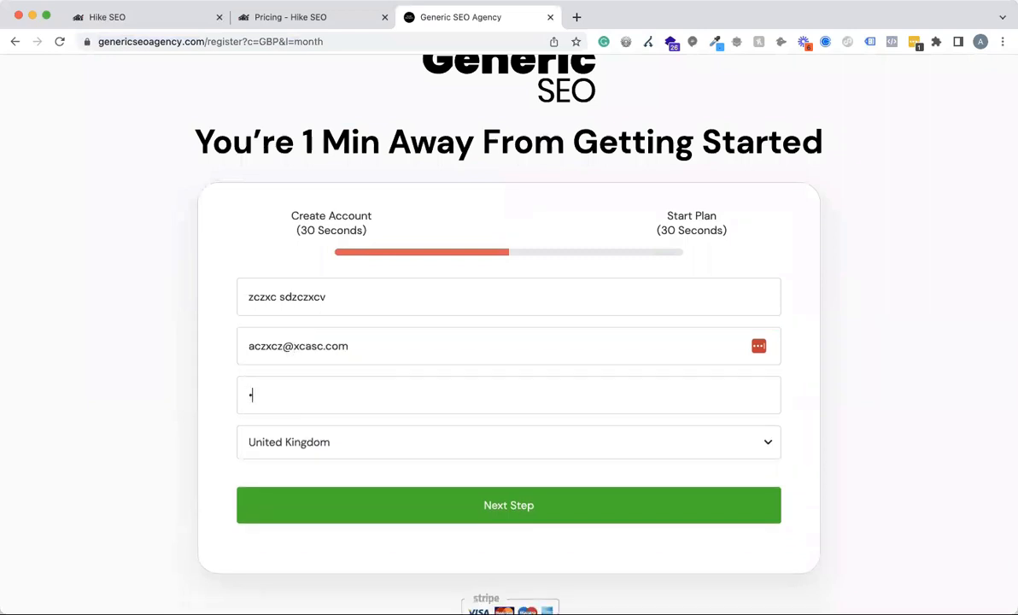
click(511, 510)
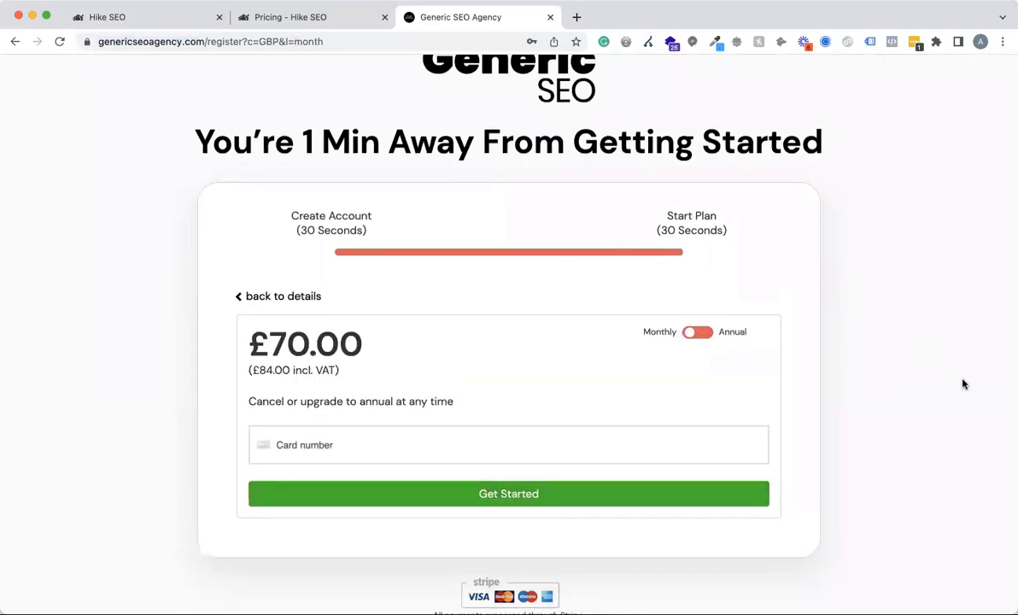
Toggle the plan's billing term to Annual and back to Monthly to compare the prices on the payment form.
scroll(963, 382, down, 1)
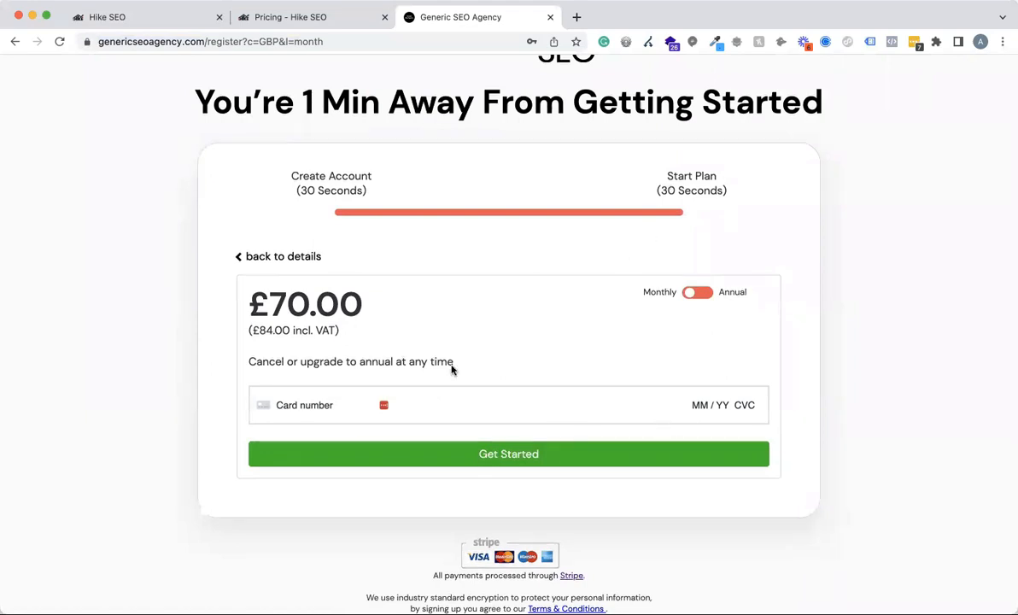
click(697, 295)
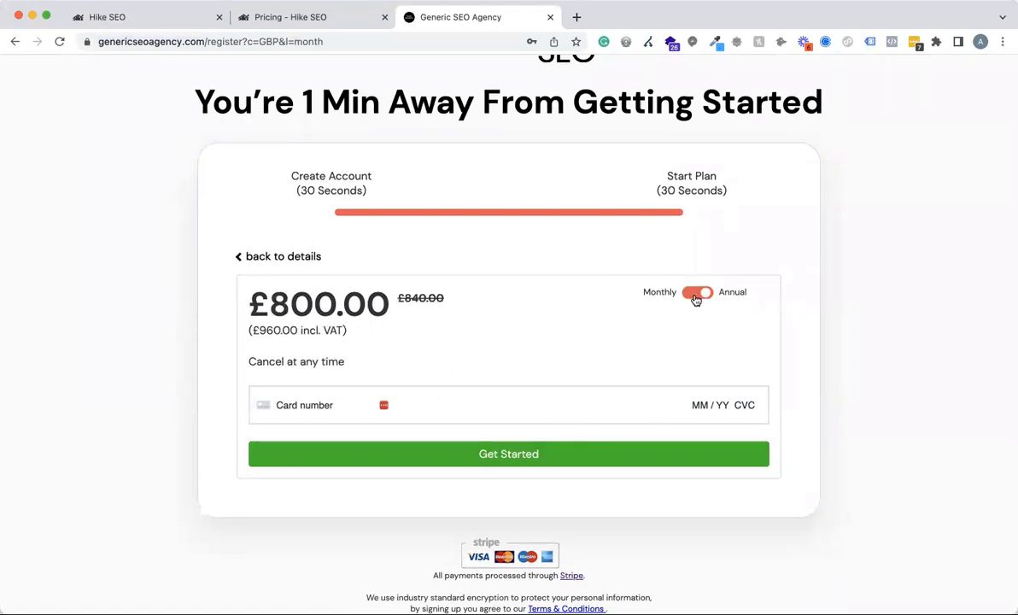
click(697, 294)
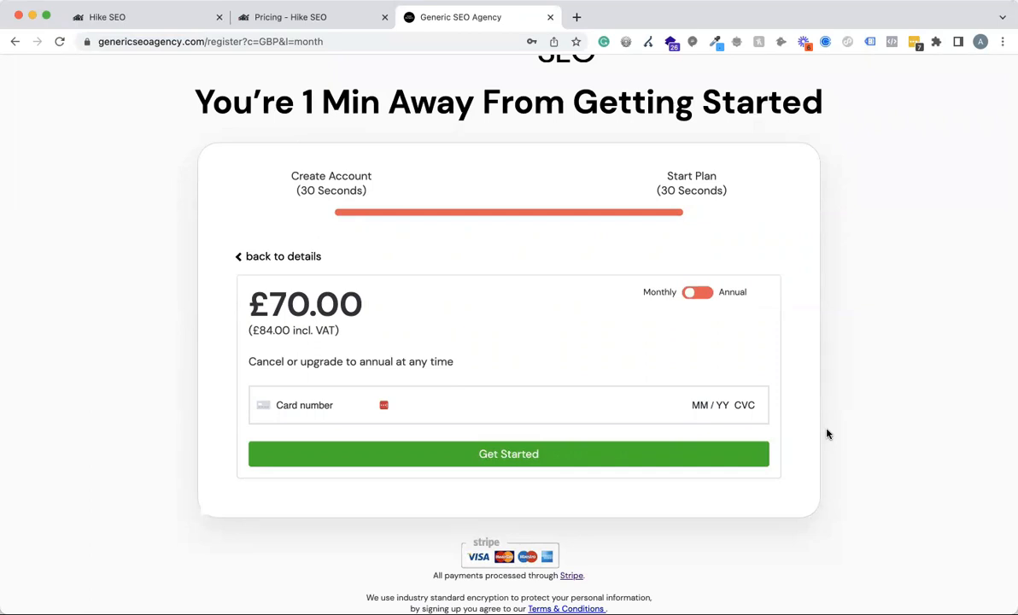
scroll(826, 434, up, 2)
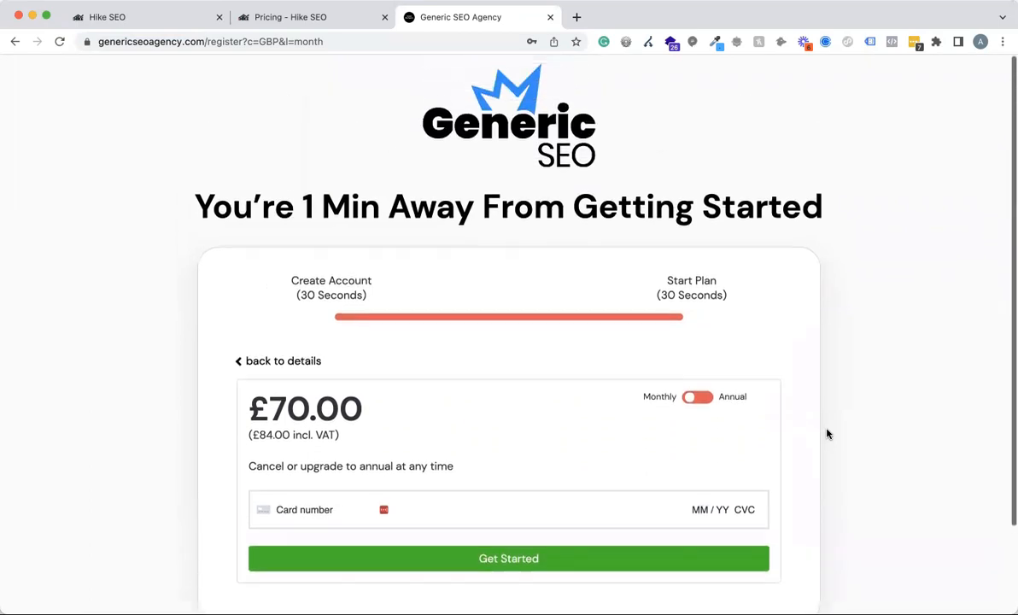
scroll(827, 434, down, 2)
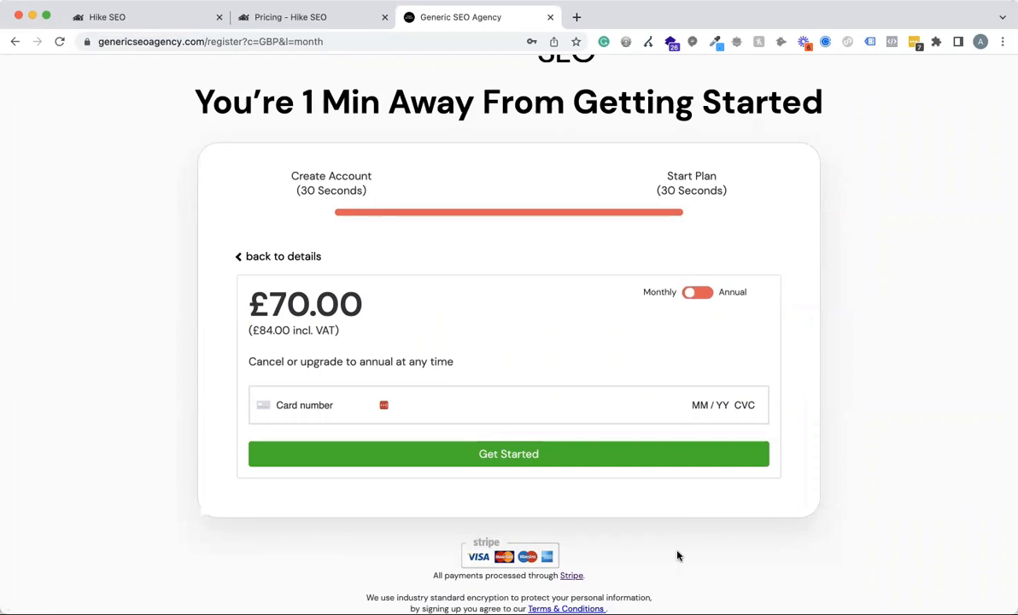
Open the checkout page's Terms & Conditions, skim through the agency-branded text and close it.
click(568, 608)
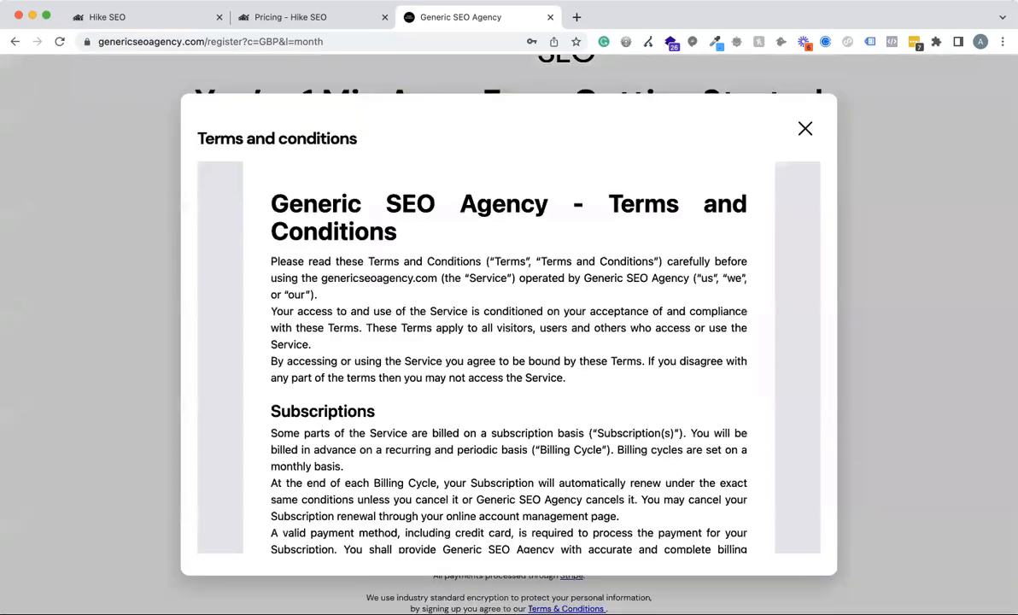
drag(270, 204, 547, 203)
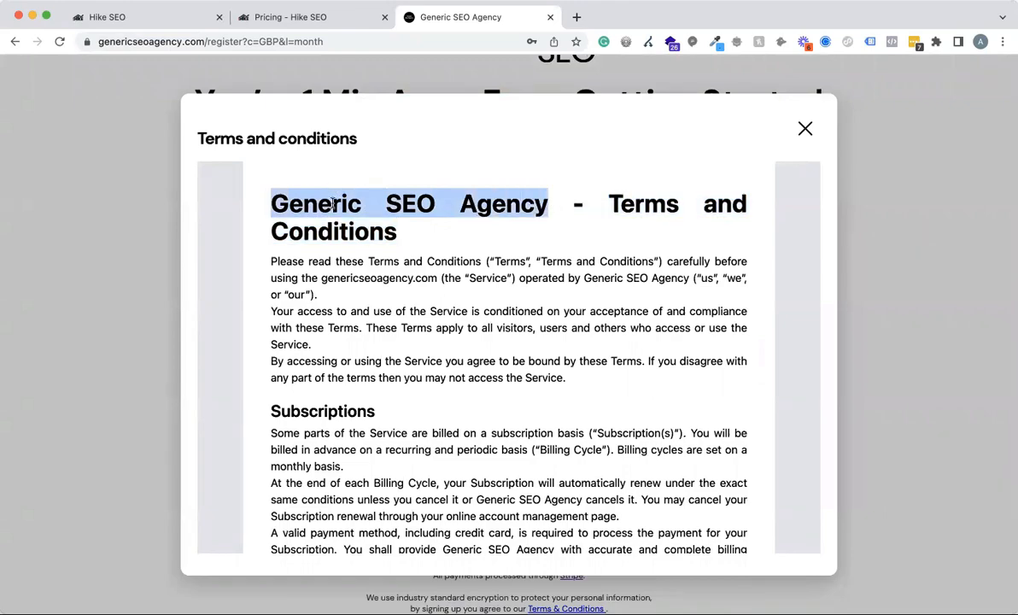
scroll(459, 369, down, 20)
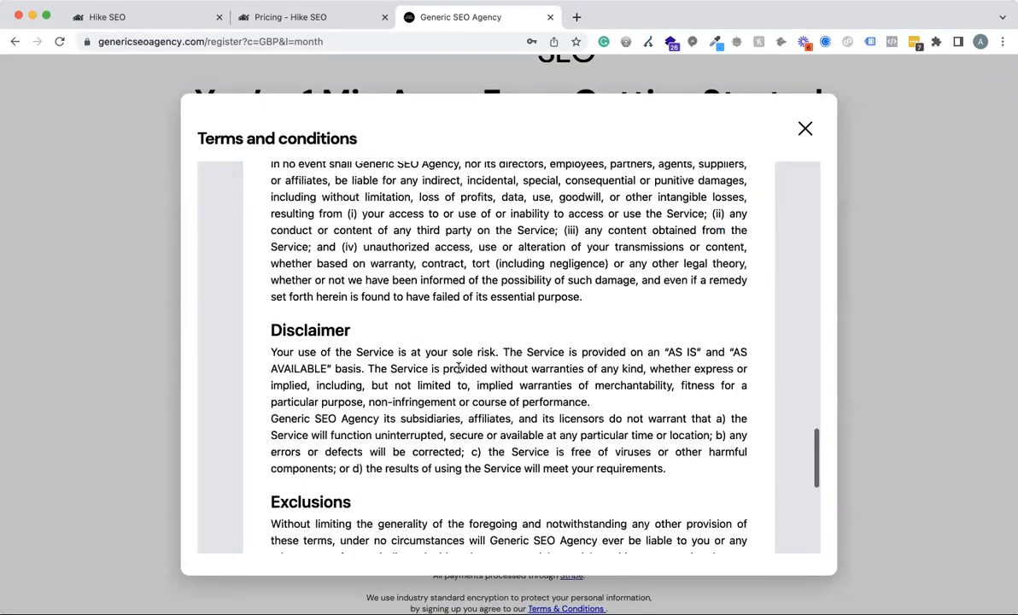
scroll(459, 369, up, 20)
click(806, 133)
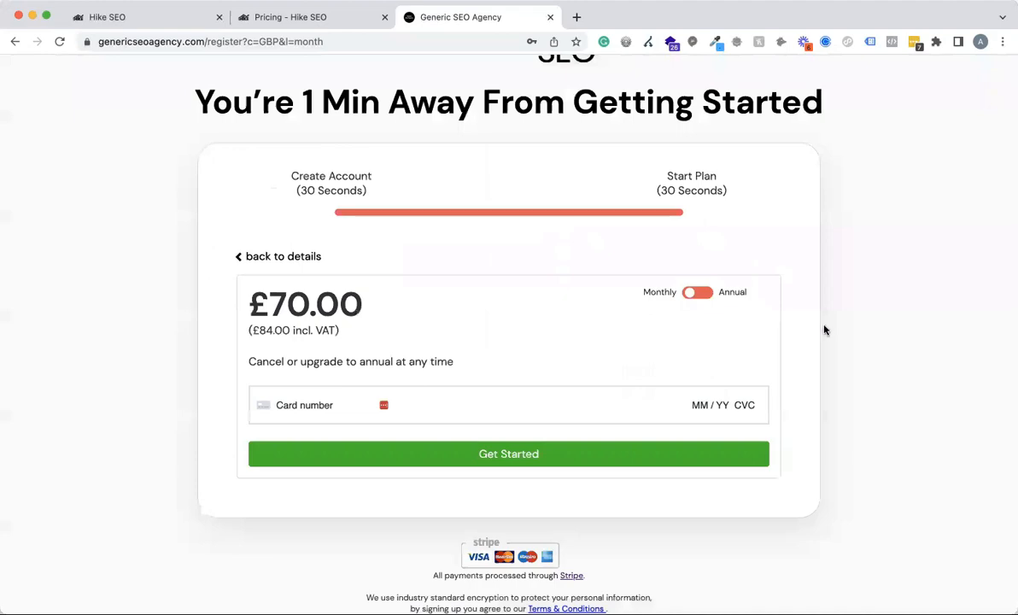
Return to the agency's merchant dashboard in Hike and look over the customer charts and SEO software pricing.
scroll(824, 330, up, 3)
click(311, 24)
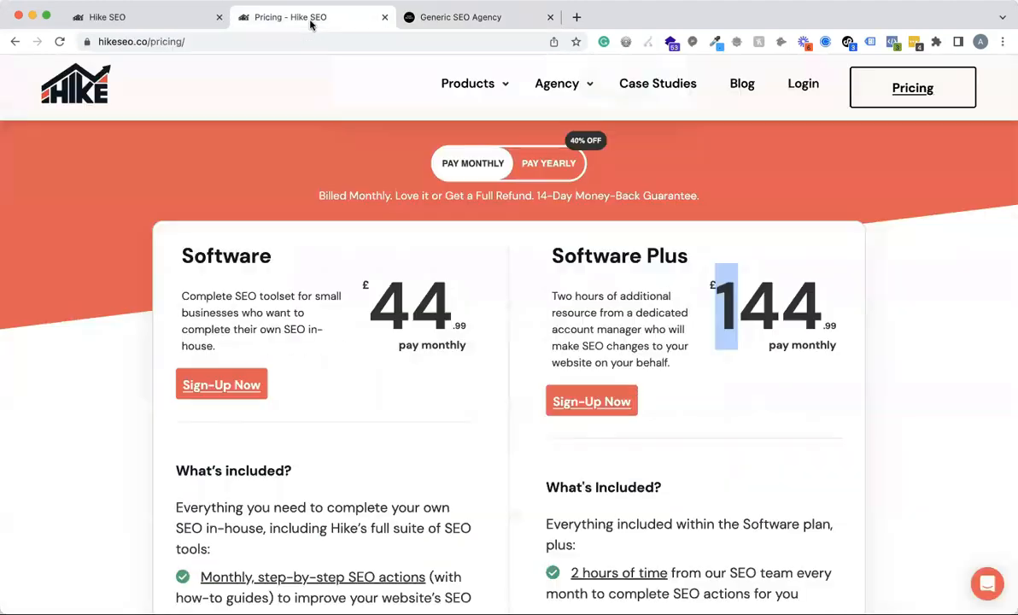
click(137, 16)
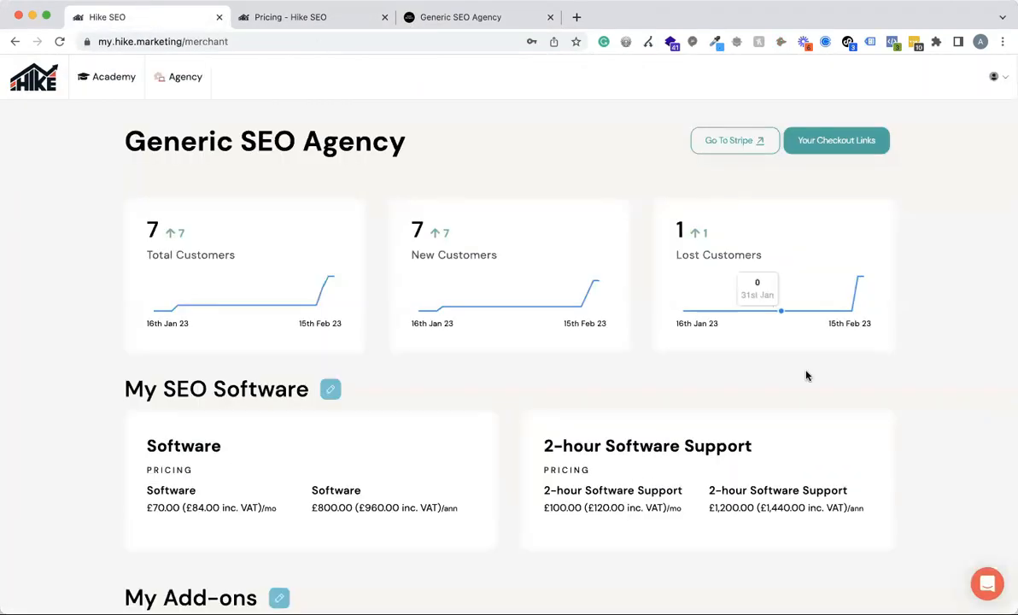
scroll(806, 376, down, 1)
scroll(806, 376, up, 2)
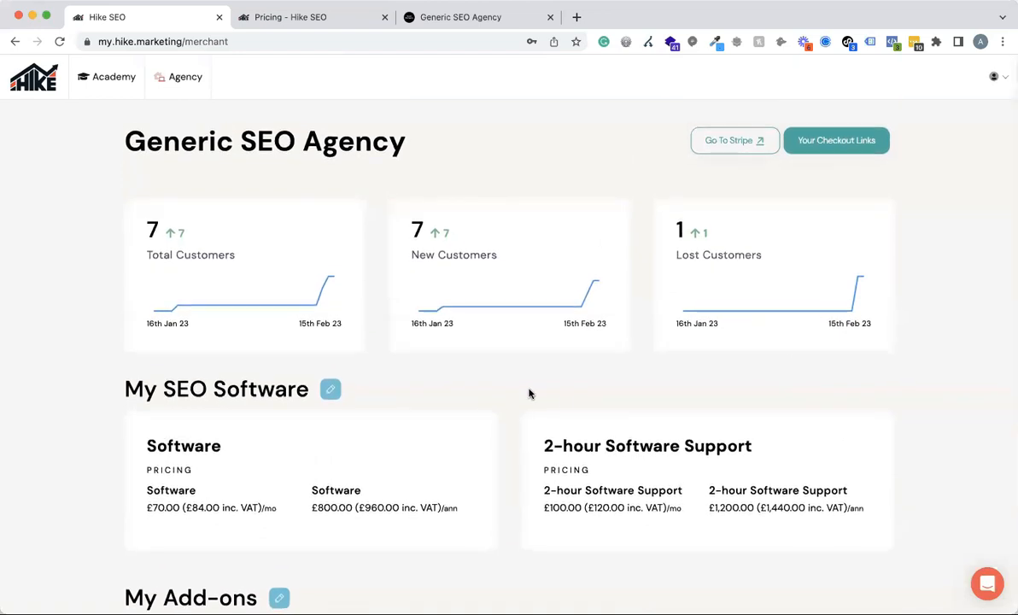
scroll(439, 397, down, 3)
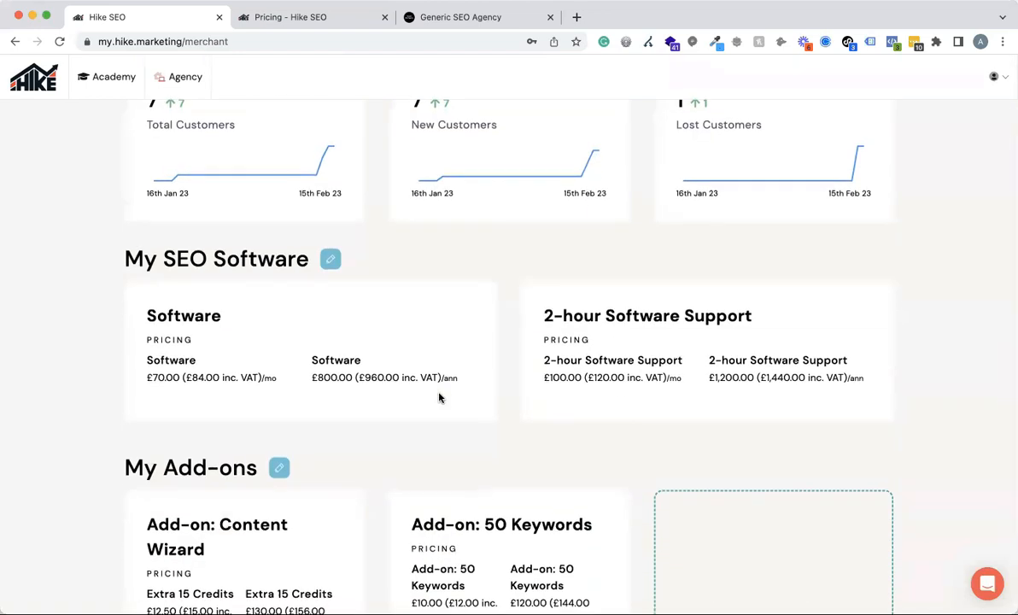
Open the SEO software product for editing, review its name, prices and support product settings, and save it.
click(332, 262)
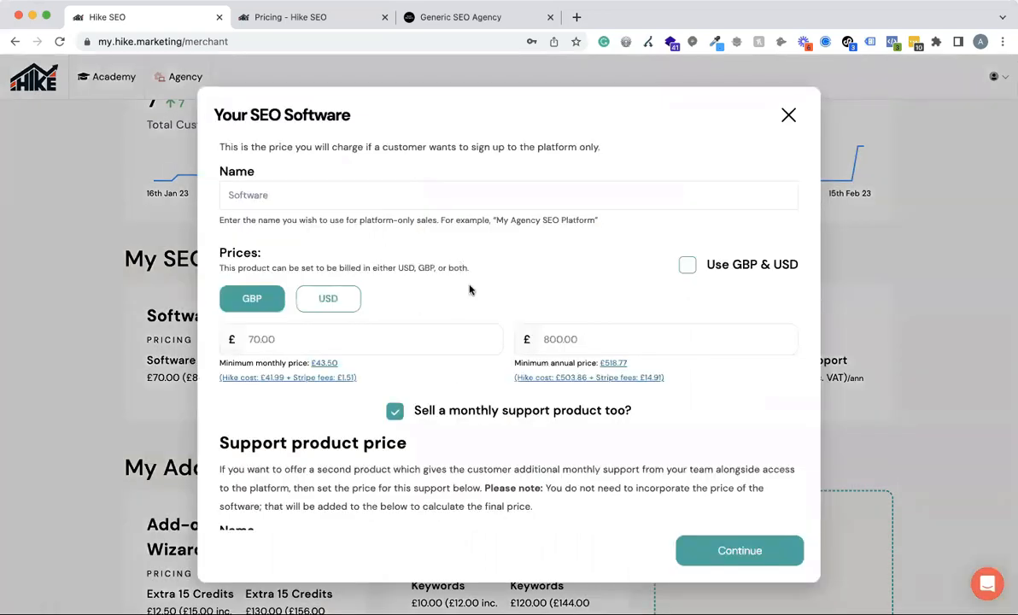
scroll(421, 326, down, 3)
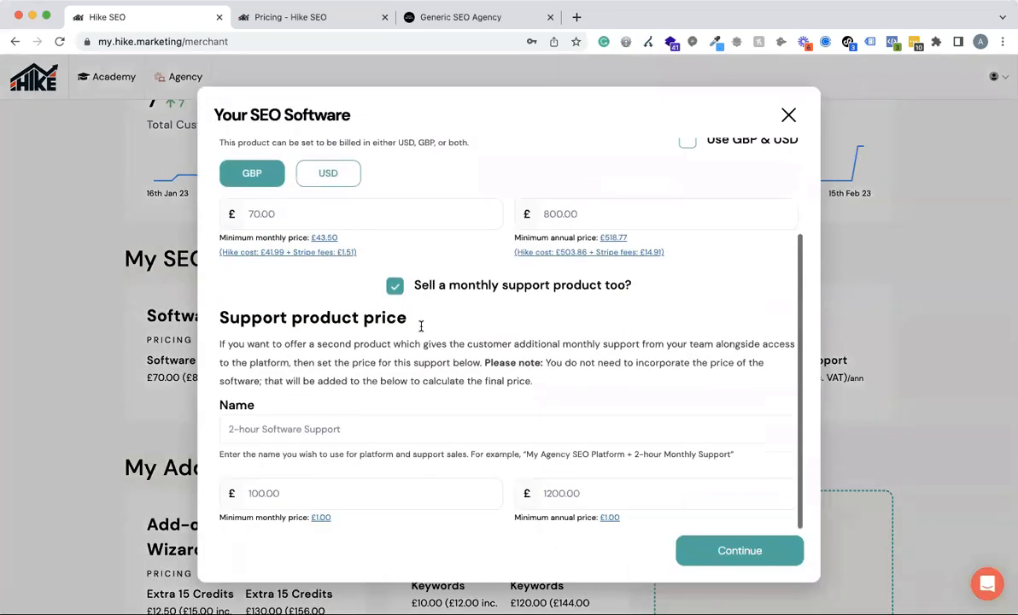
scroll(420, 331, up, 3)
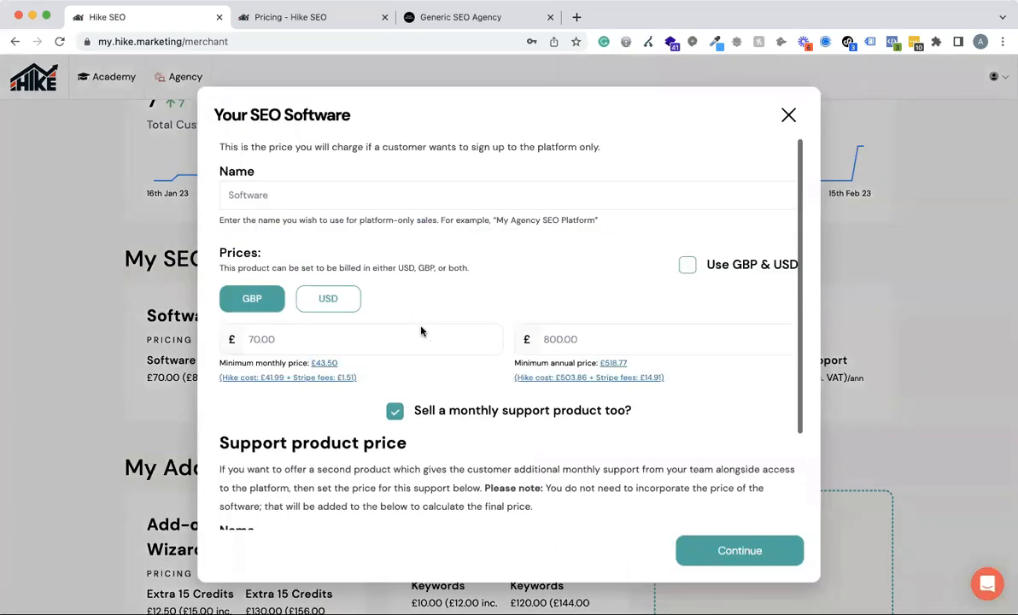
click(291, 193)
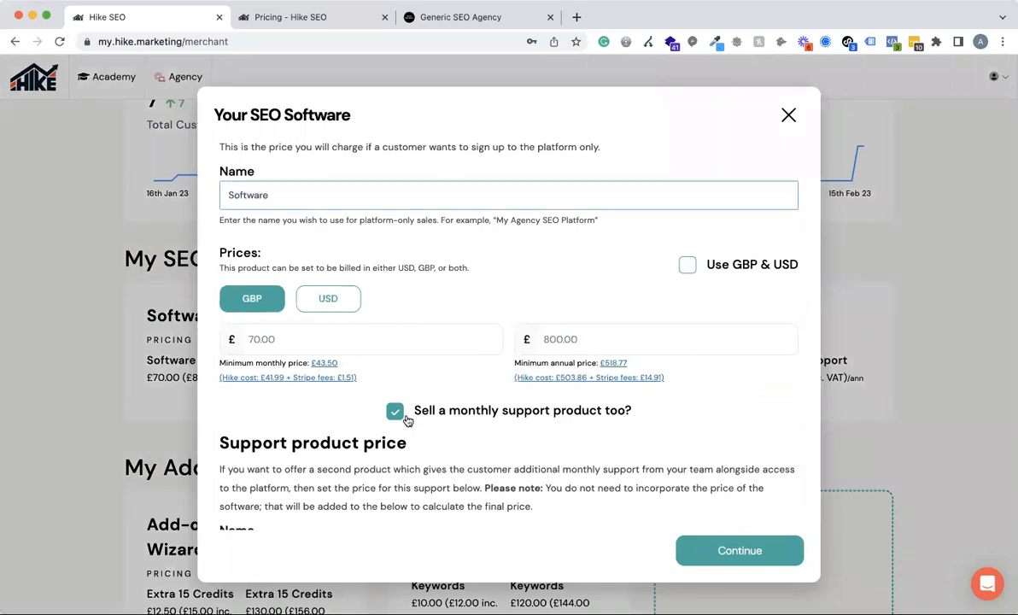
scroll(494, 395, down, 3)
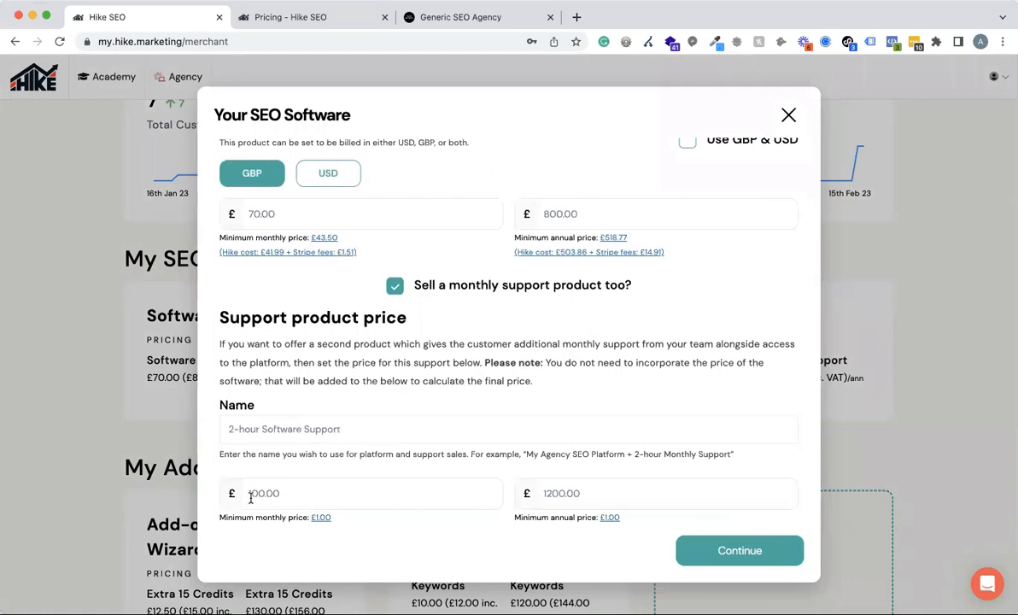
click(732, 551)
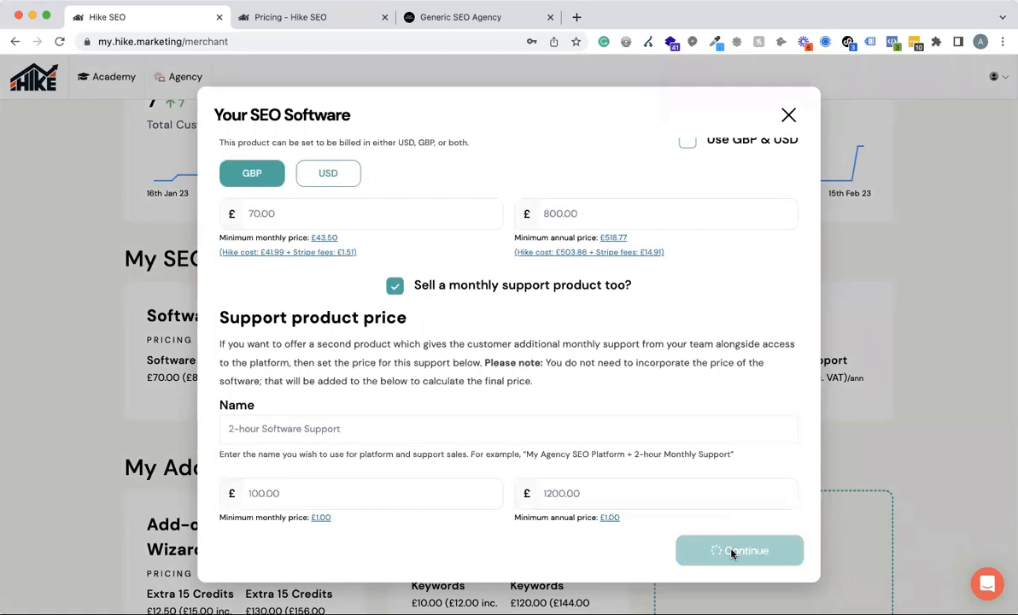
scroll(499, 348, down, 3)
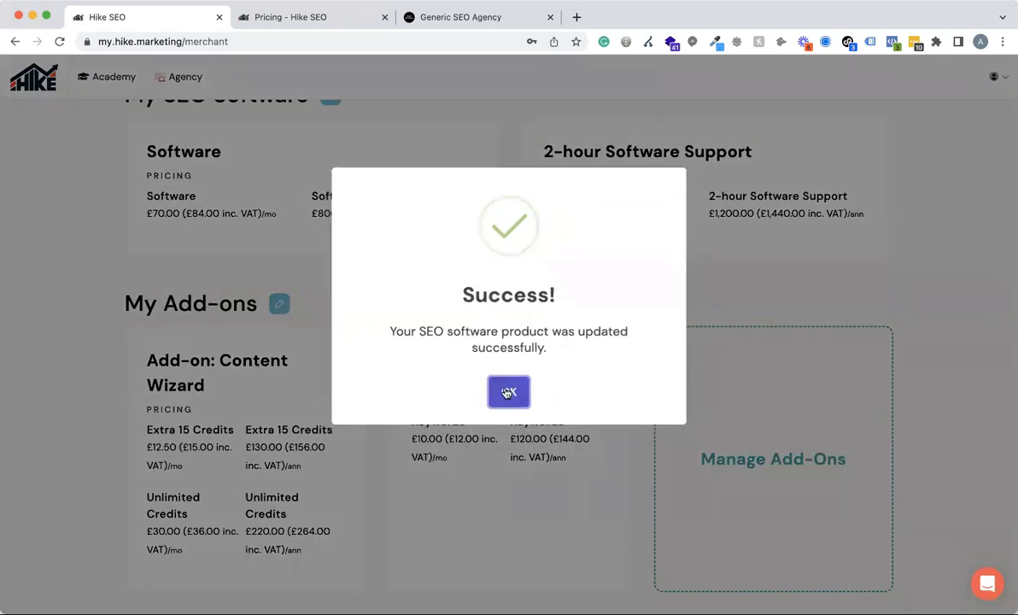
click(508, 392)
Open the add-ons for editing and look through the available add-on products and their prices.
click(278, 303)
scroll(494, 309, down, 3)
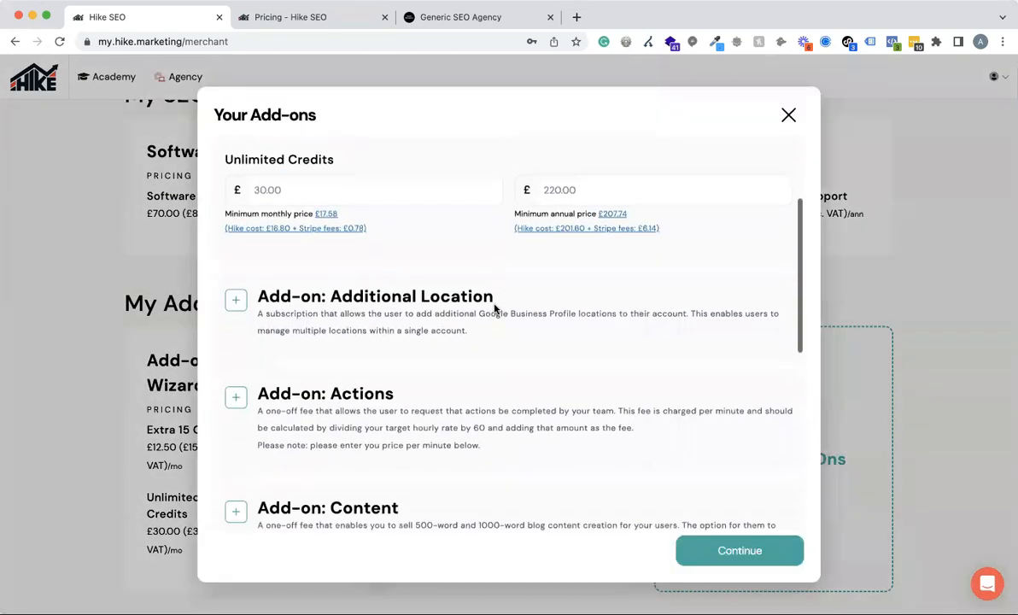
scroll(493, 309, down, 5)
scroll(478, 308, up, 10)
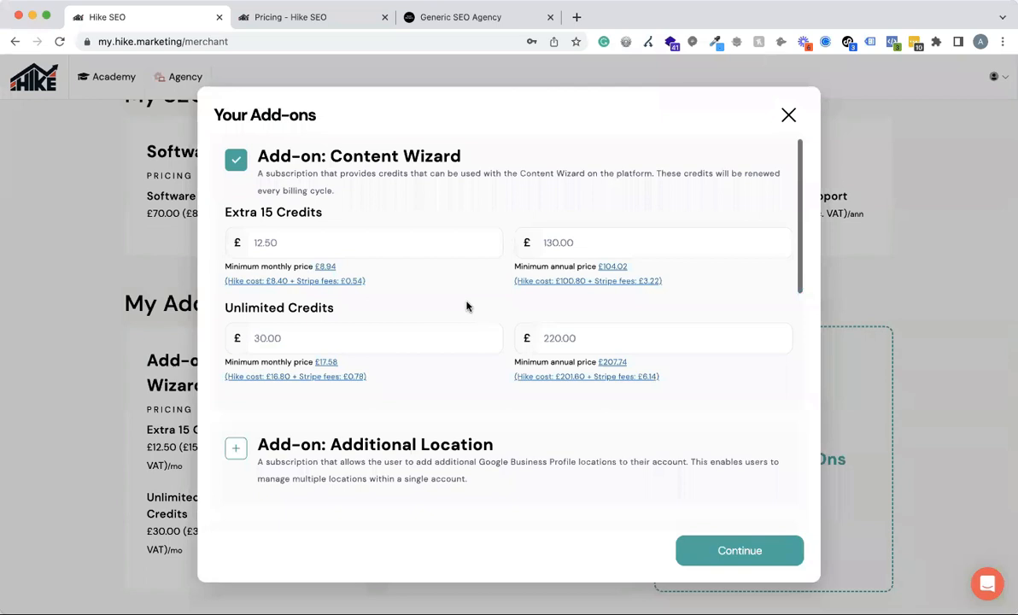
Try switching the Content Wizard, Additional Location and Actions add-ons on and off, and close the add-ons editor without saving.
click(233, 160)
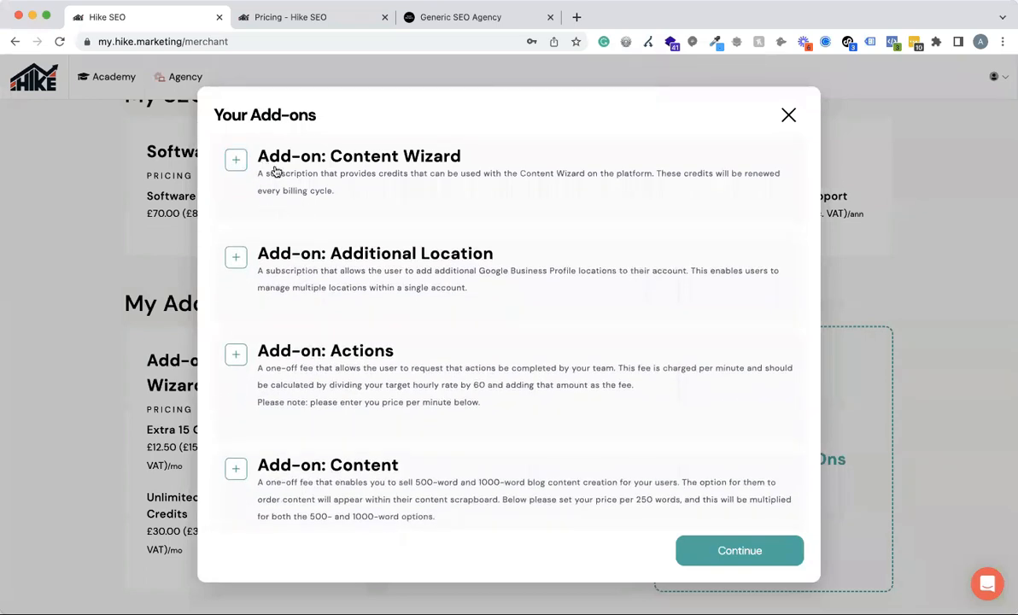
click(234, 263)
click(234, 262)
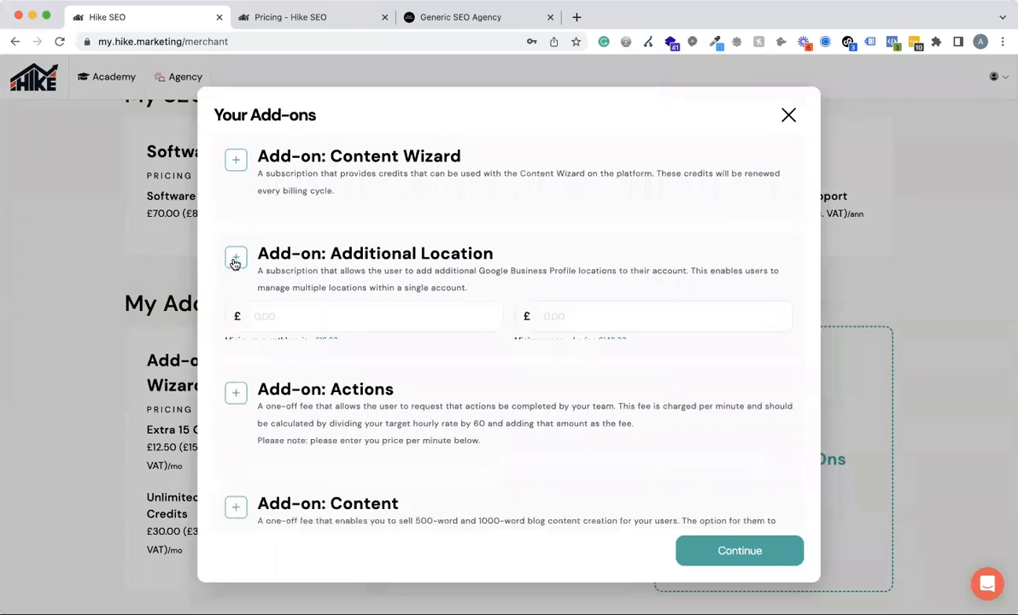
click(237, 357)
click(239, 359)
scroll(244, 362, down, 3)
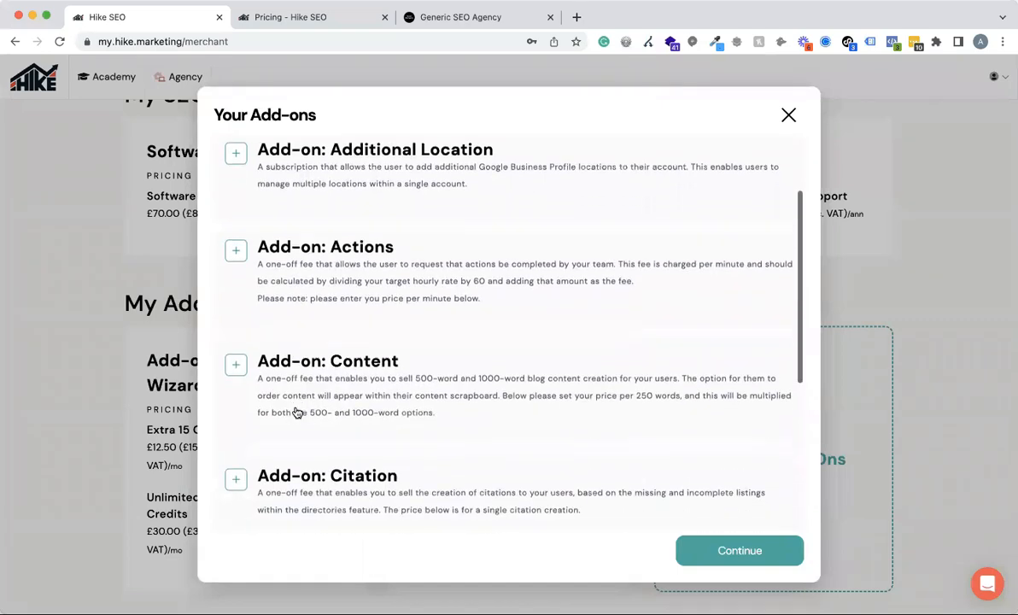
scroll(245, 357, up, 3)
click(237, 159)
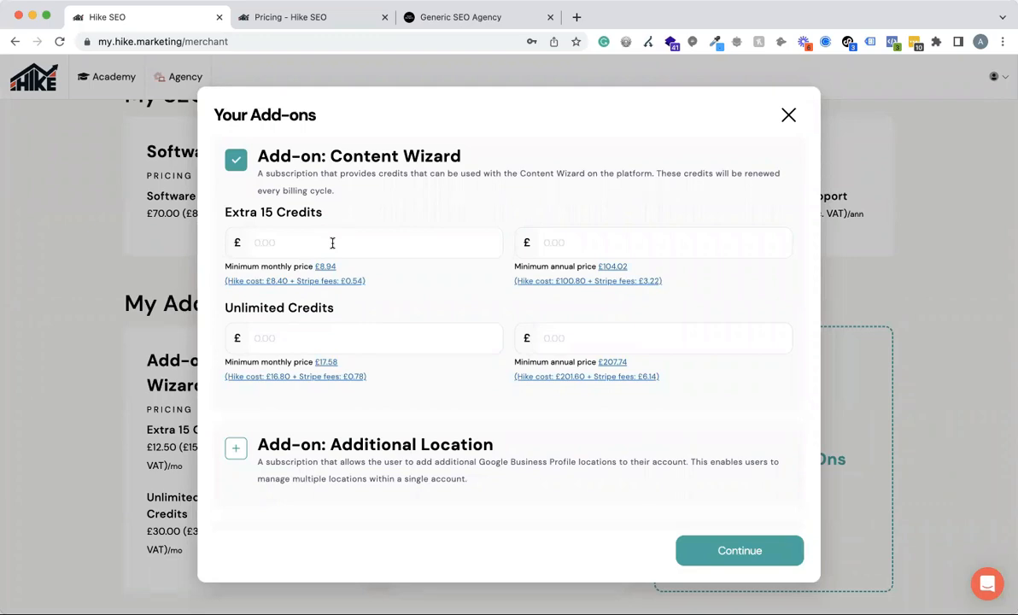
click(788, 115)
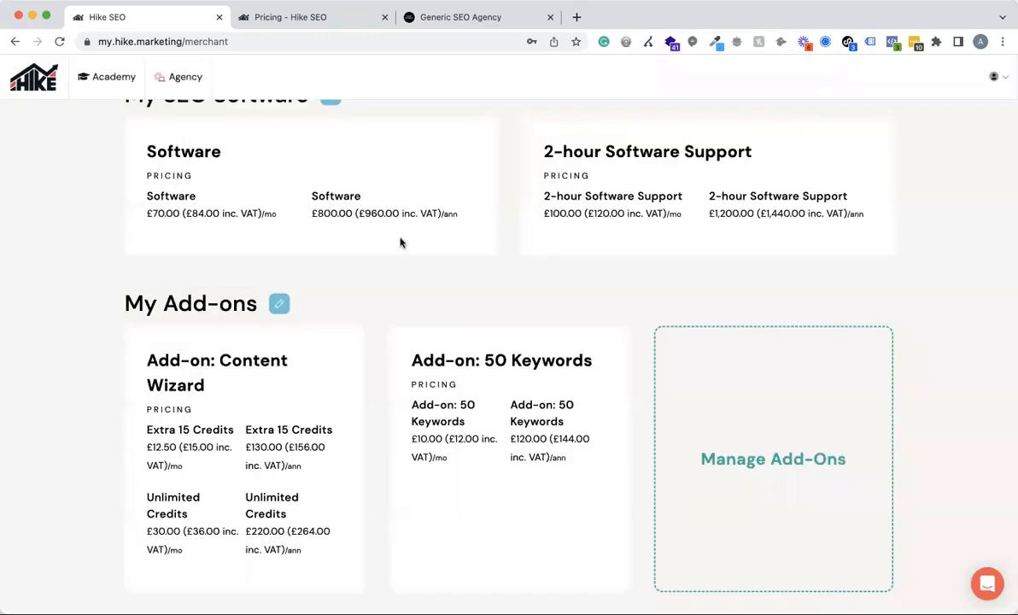
Review the merchant dashboard from the customer charts down to the SEO software and add-on pricing.
scroll(566, 299, up, 5)
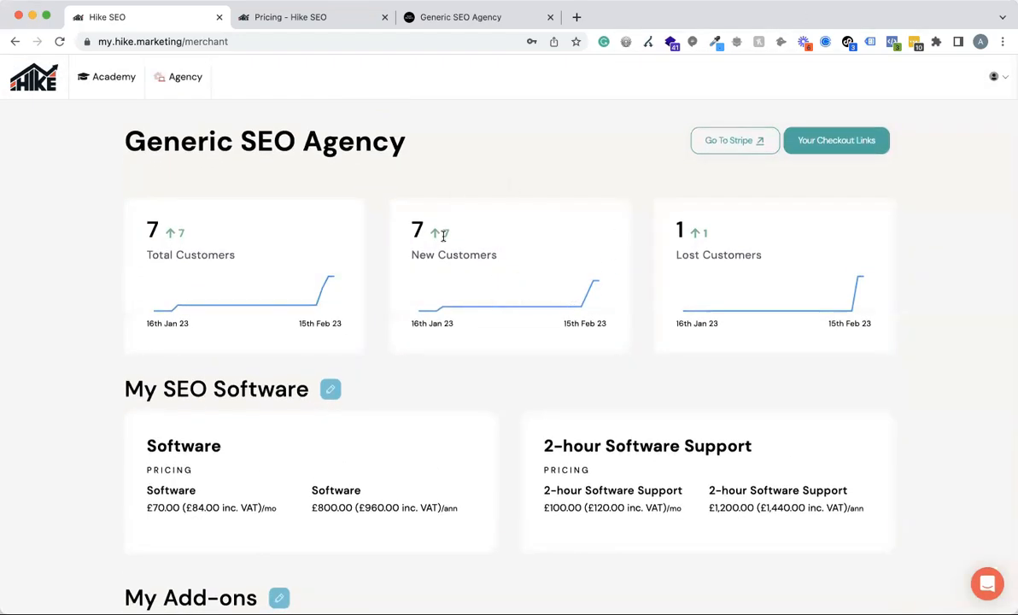
scroll(443, 235, down, 4)
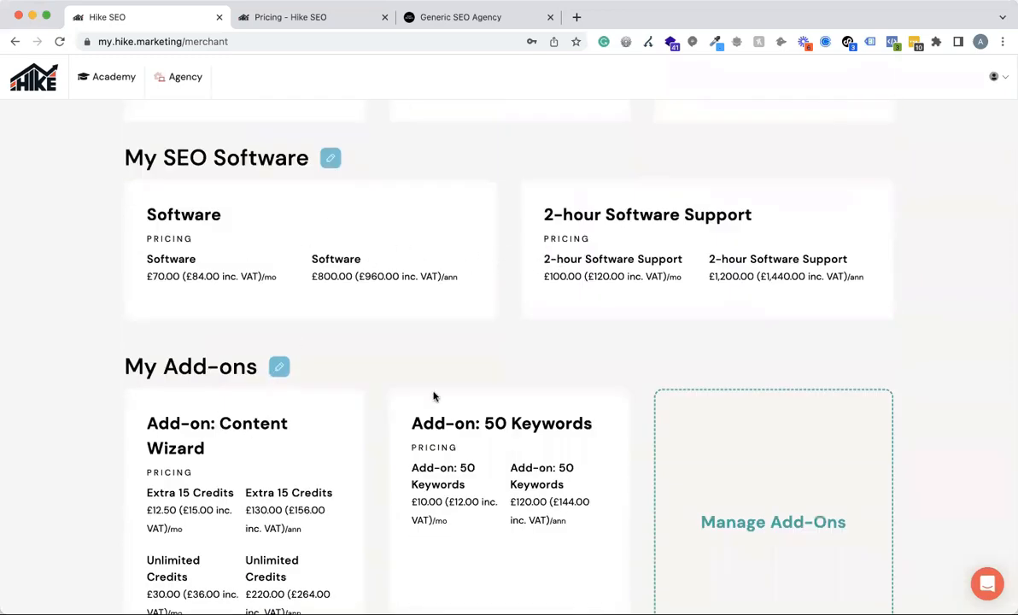
scroll(433, 396, up, 3)
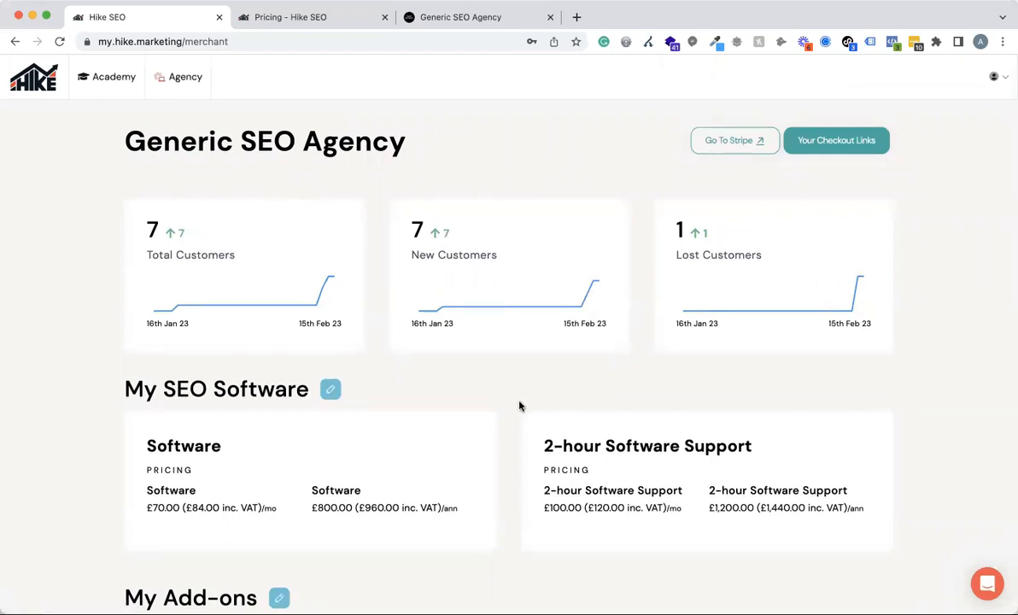
scroll(520, 405, down, 3)
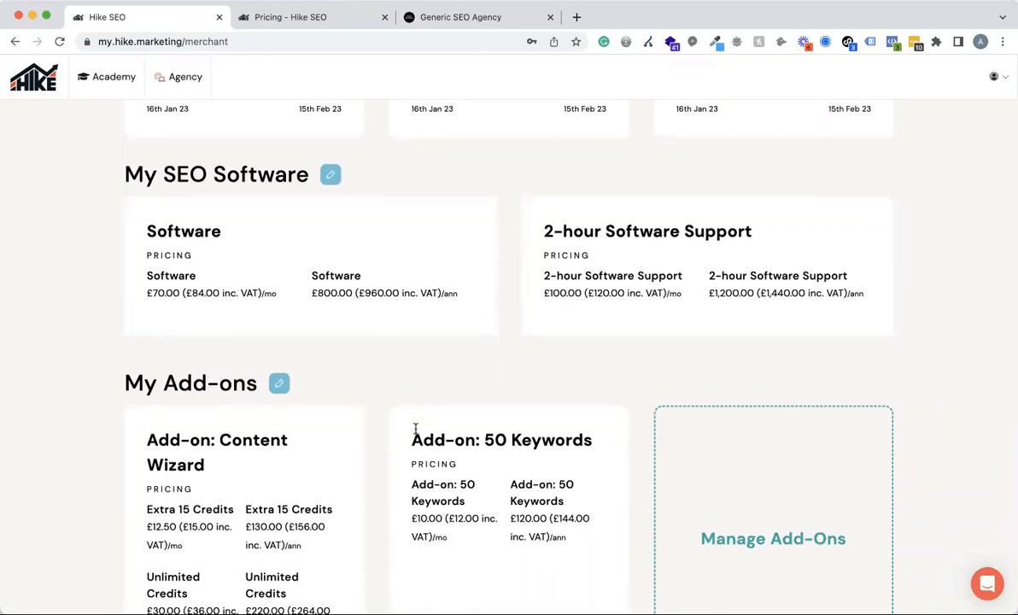
scroll(415, 429, down, 2)
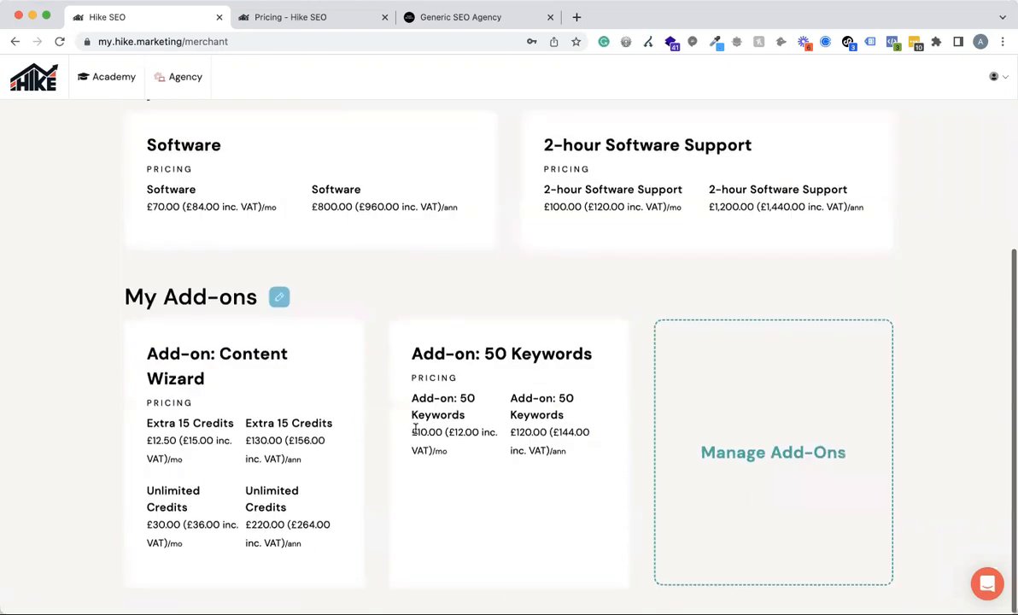